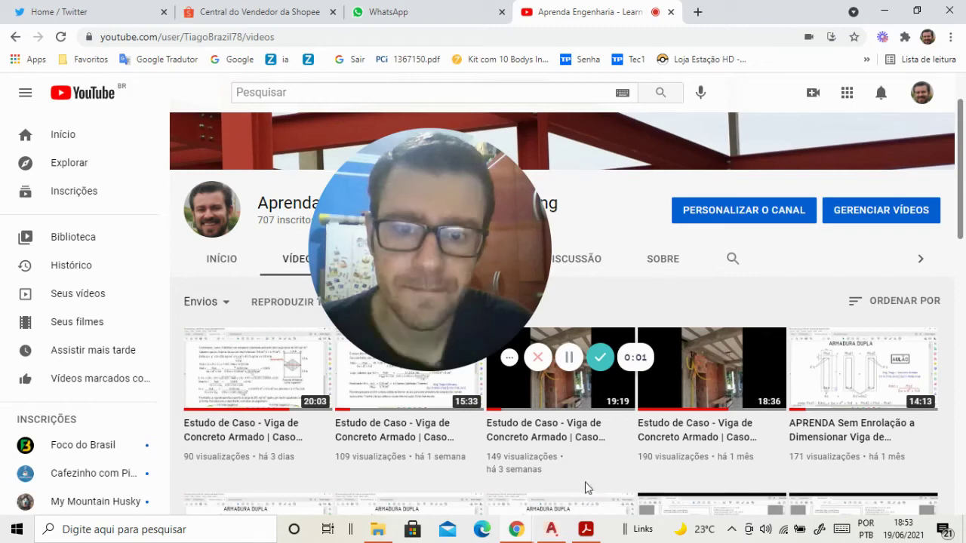
# Step: Switch from YouTube to the Apresentação.pdf presentation in Acrobat Reader
pyautogui.click(587, 530)
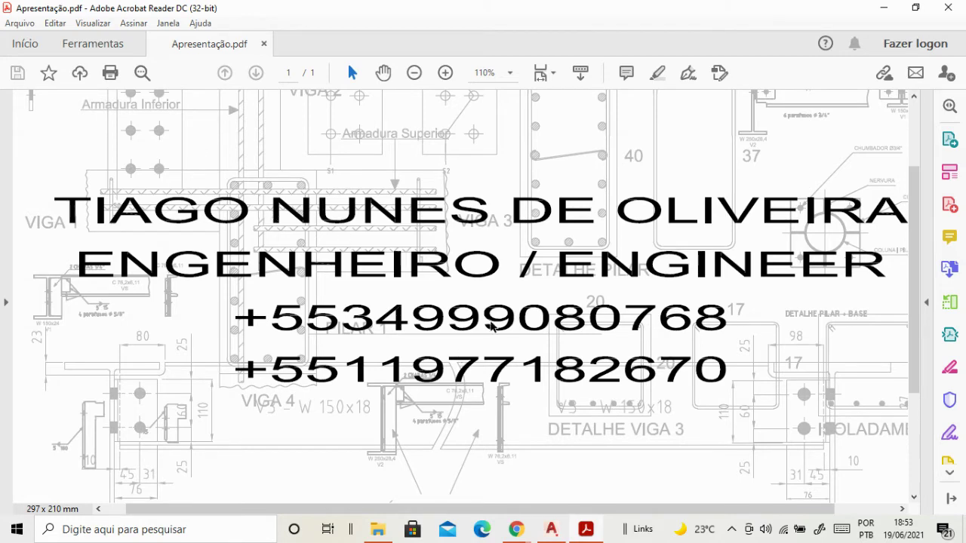
# Step: Bring the blank Drawing1 in AutoCAD Mechanical 2017 to the front
pyautogui.click(552, 530)
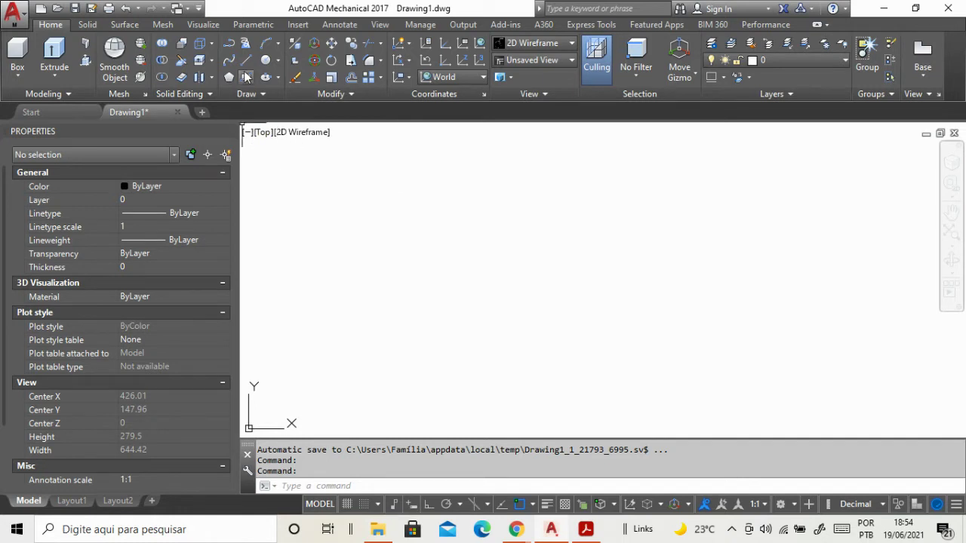
# Step: Turn on Ortho mode, abandon the first line attempt and start a fresh Line command
pyautogui.click(247, 61)
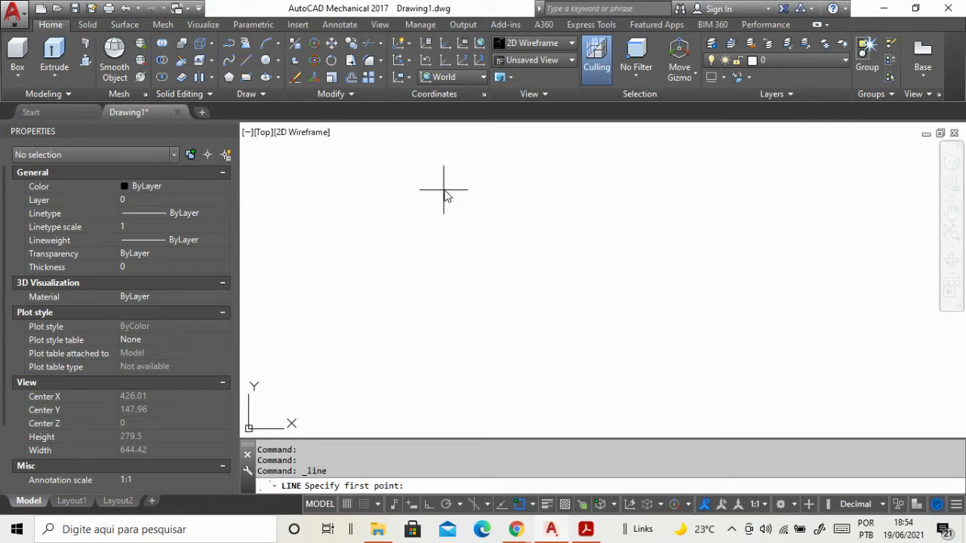
pyautogui.click(444, 189)
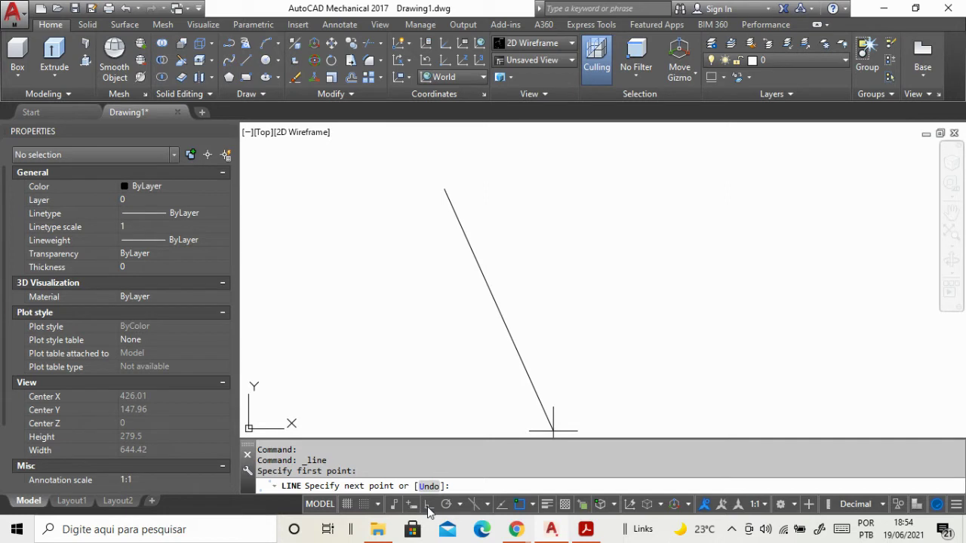
pyautogui.press('F8')
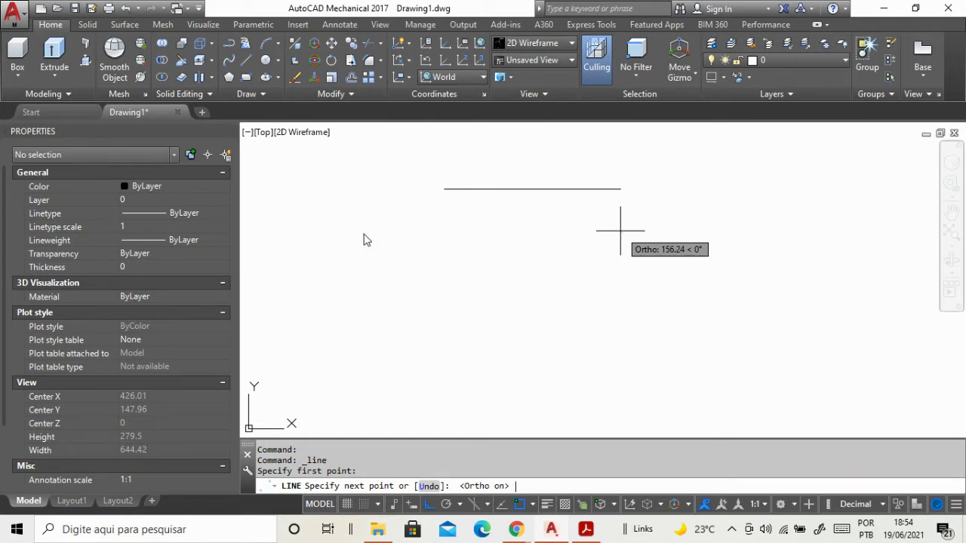
pyautogui.write('204')
pyautogui.press('Escape')
pyautogui.press('Escape')
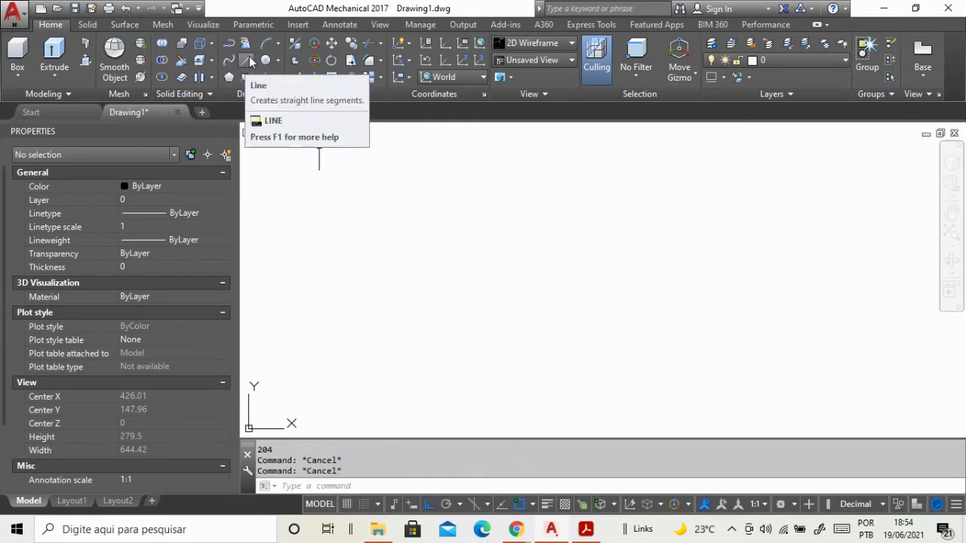
pyautogui.click(249, 62)
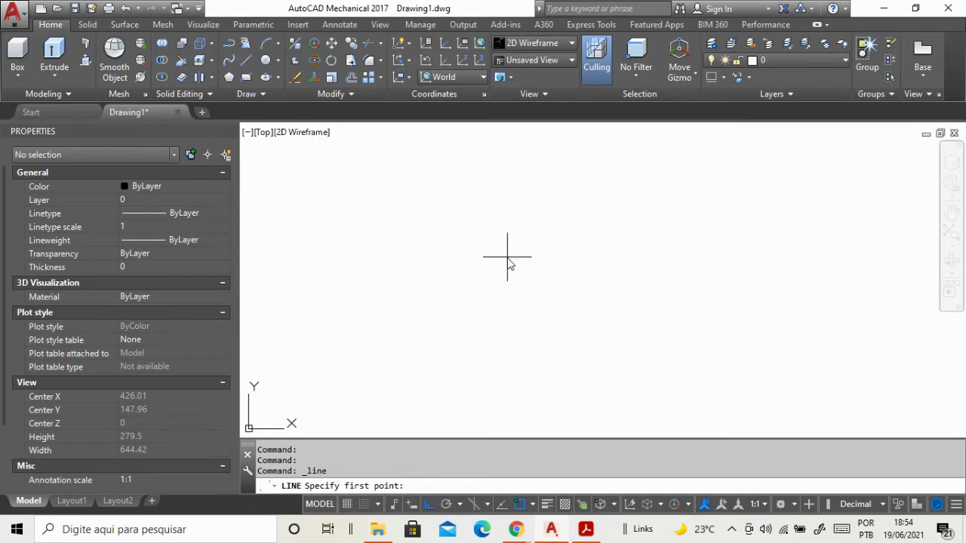
# Step: Draw the flange outline: a 204 horizontal line, a 15.1 drop and the bottom return line
pyautogui.click(415, 201)
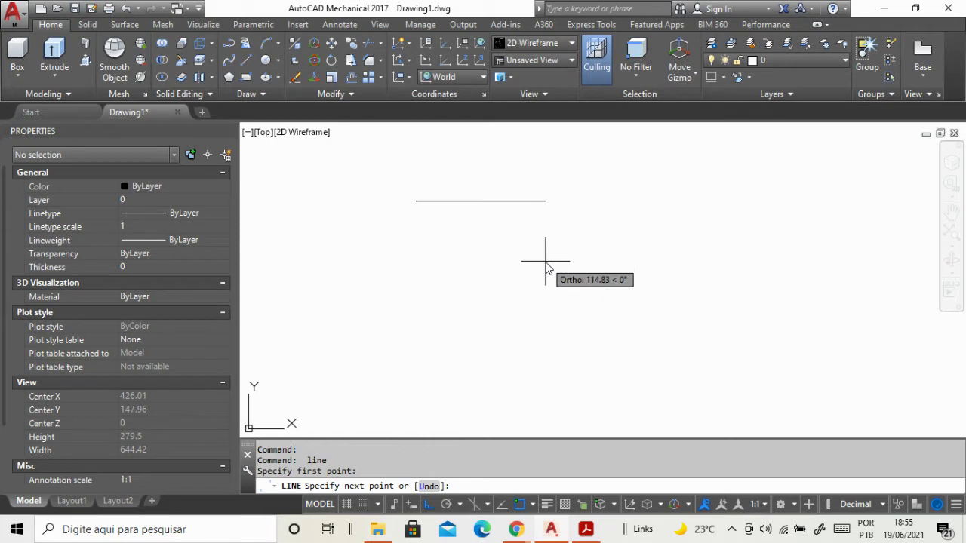
pyautogui.write('204')
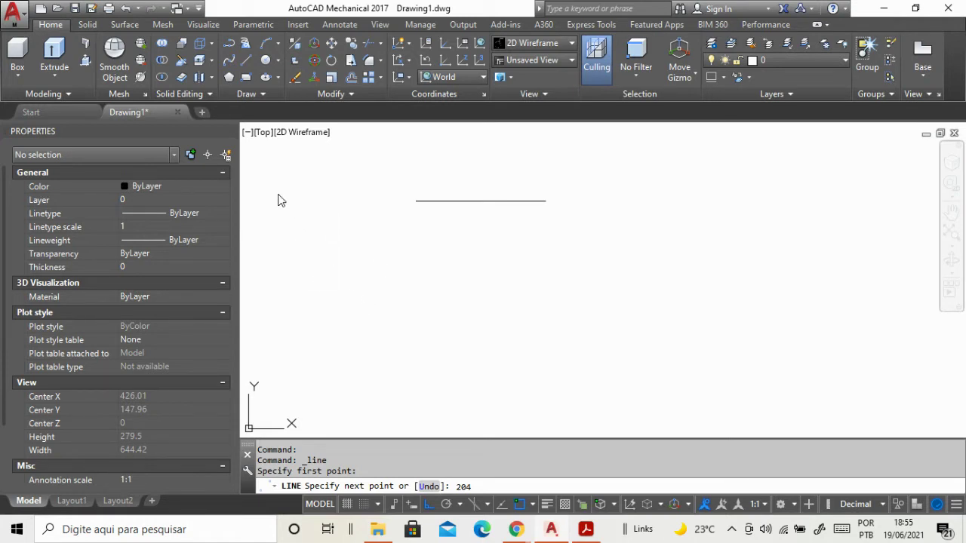
pyautogui.press('Return')
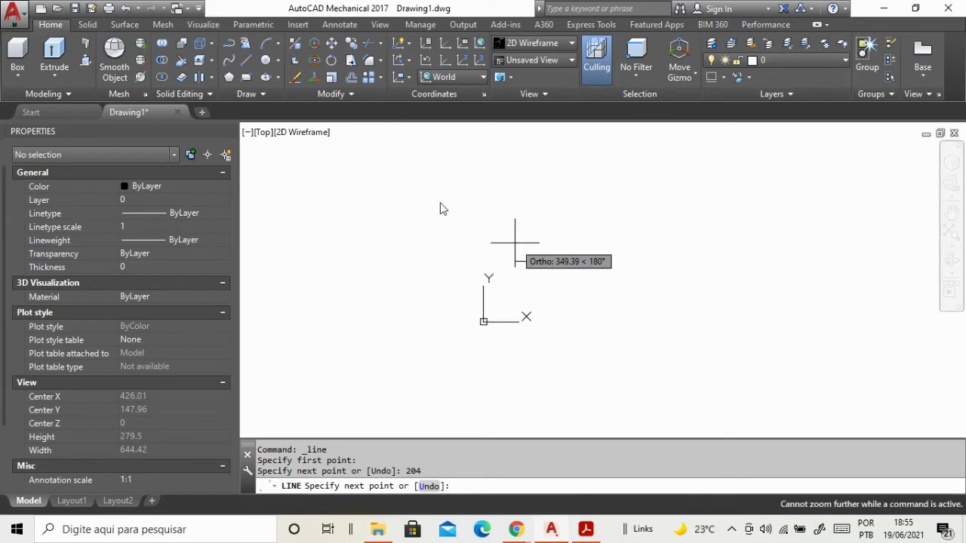
pyautogui.scroll(2, 593, 313)
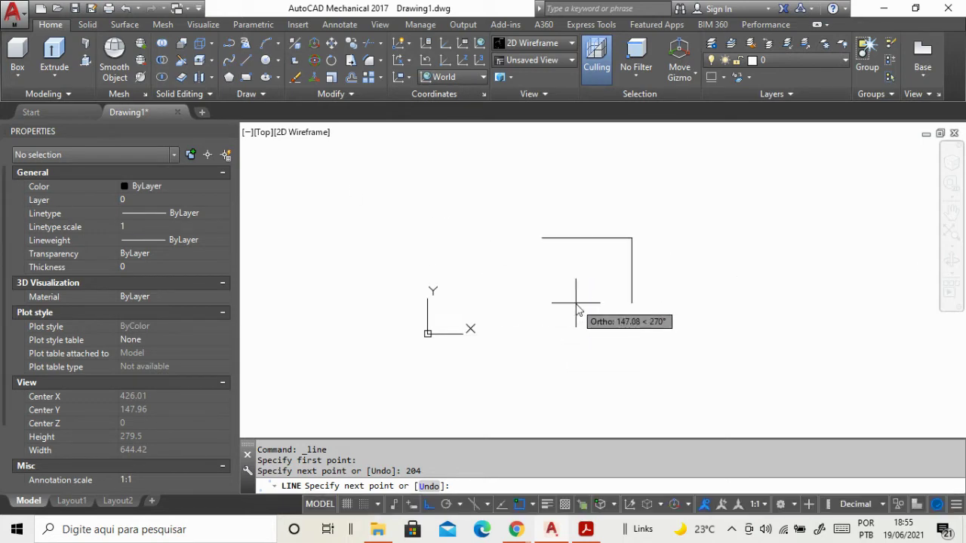
pyautogui.scroll(2, 597, 264)
pyautogui.scroll(2, 611, 255)
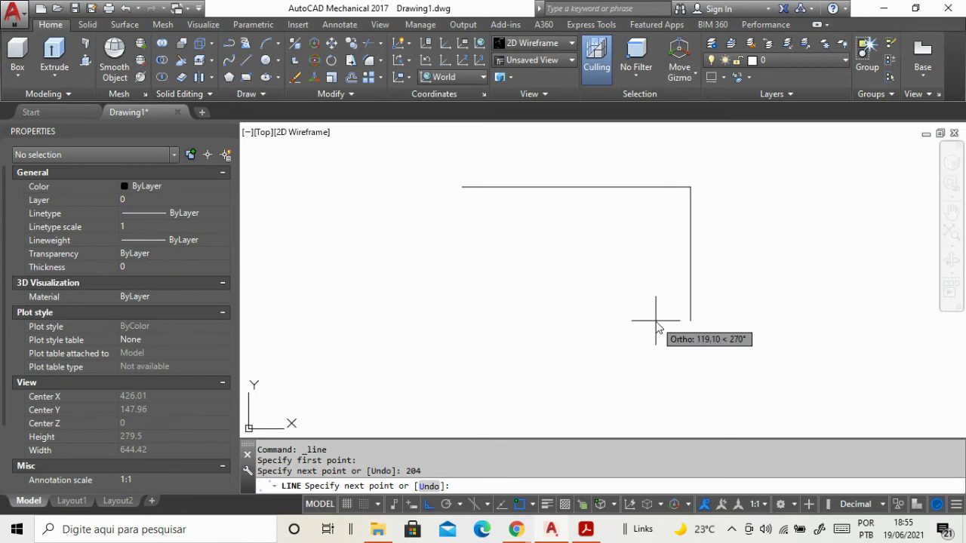
pyautogui.write('15.')
pyautogui.write('1')
pyautogui.press('Return')
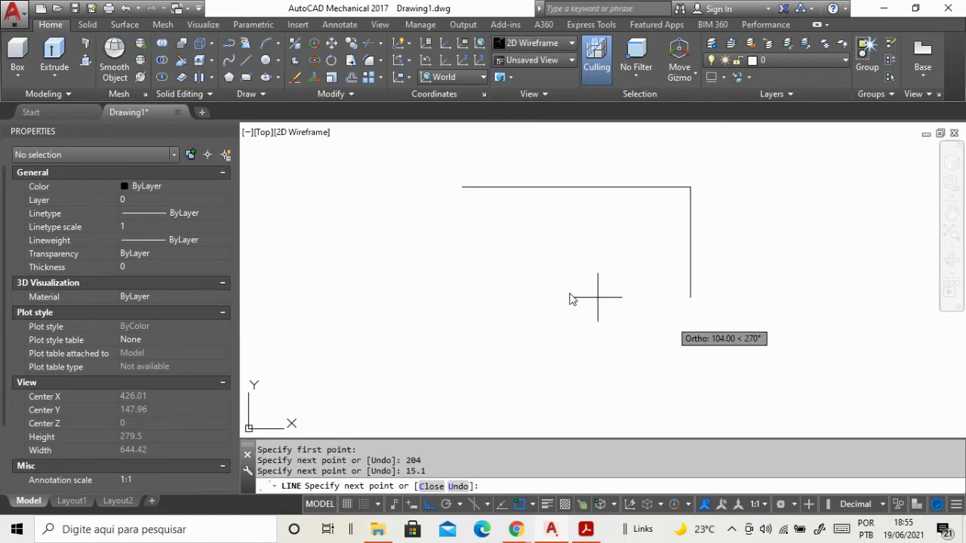
pyautogui.click(374, 251)
pyautogui.press('Escape')
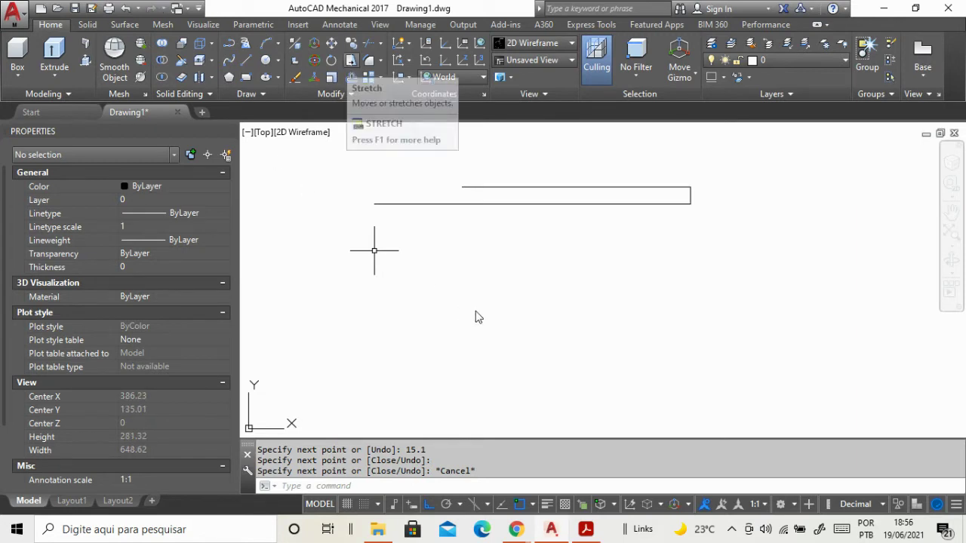
# Step: Draw a 350-long vertical web line down from the middle of the flange's bottom edge
pyautogui.press('Return')
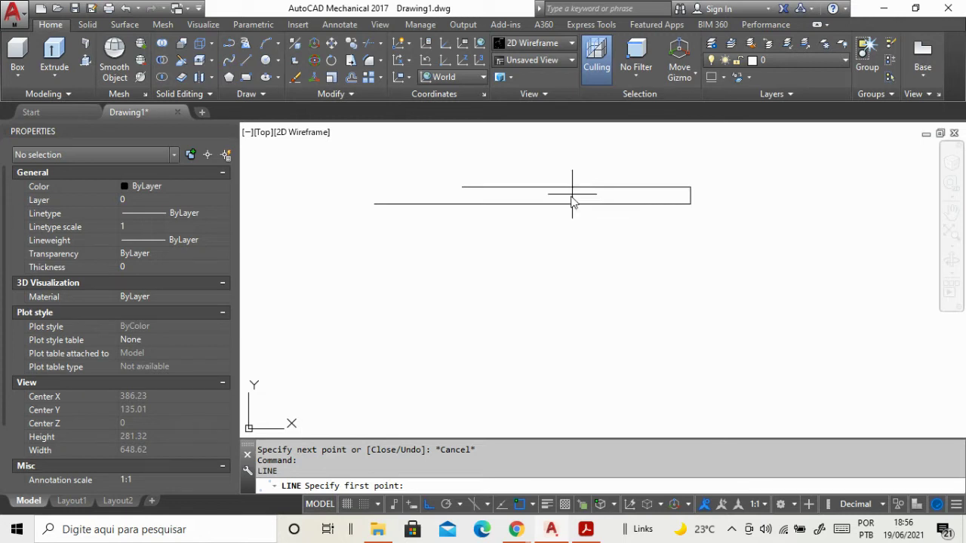
pyautogui.click(576, 187)
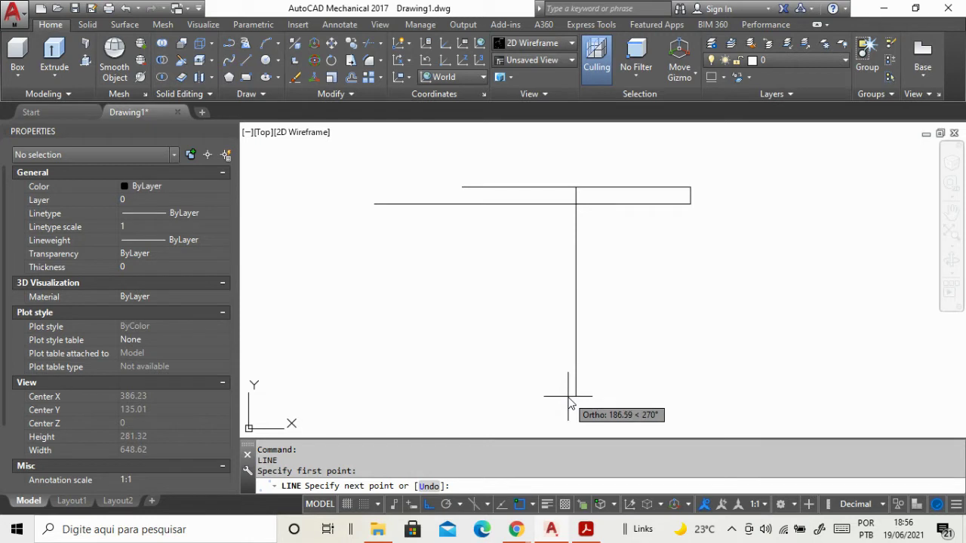
pyautogui.write('350')
pyautogui.press('Return')
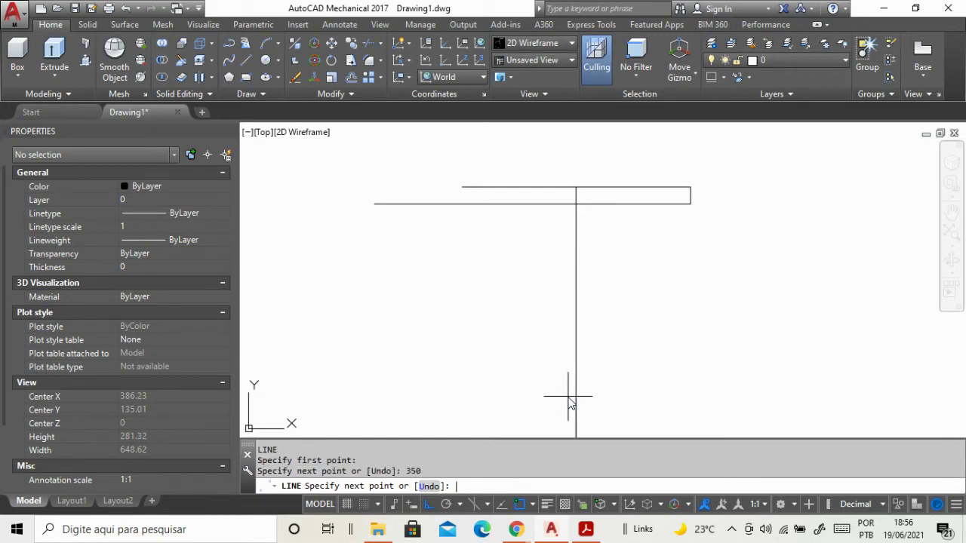
pyautogui.press('Escape')
pyautogui.scroll(-2, 569, 216)
pyautogui.scroll(-2, 569, 216)
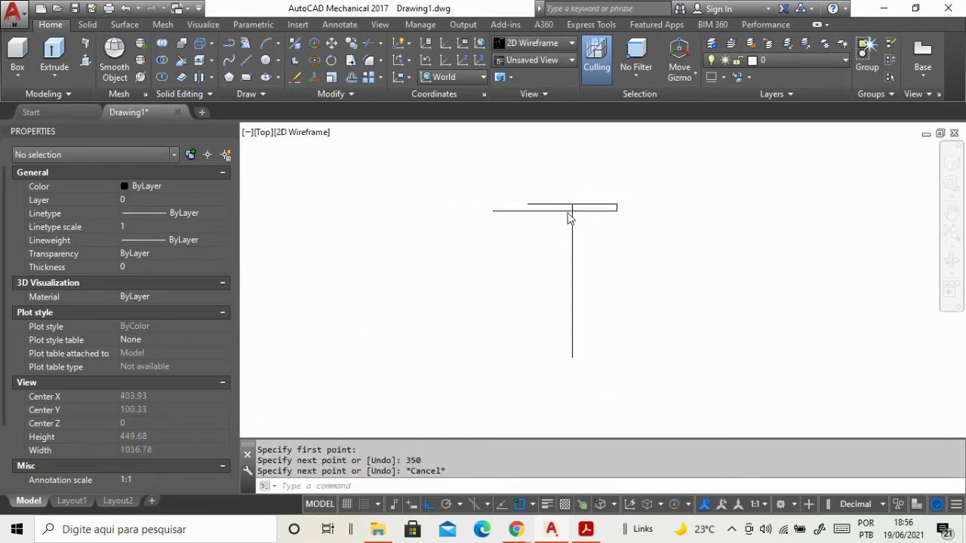
pyautogui.scroll(-3, 580, 314)
pyautogui.scroll(-2, 687, 245)
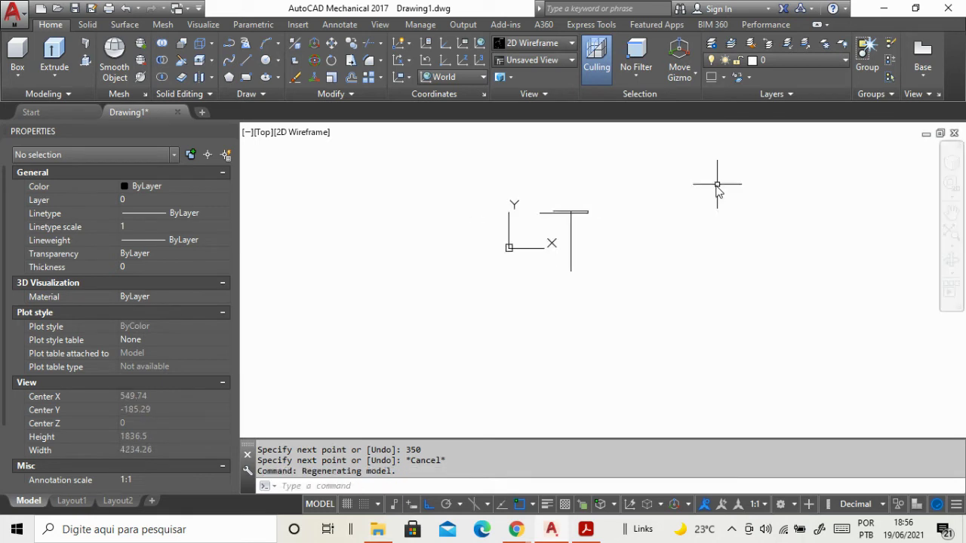
pyautogui.scroll(2, 570, 256)
pyautogui.scroll(2, 567, 234)
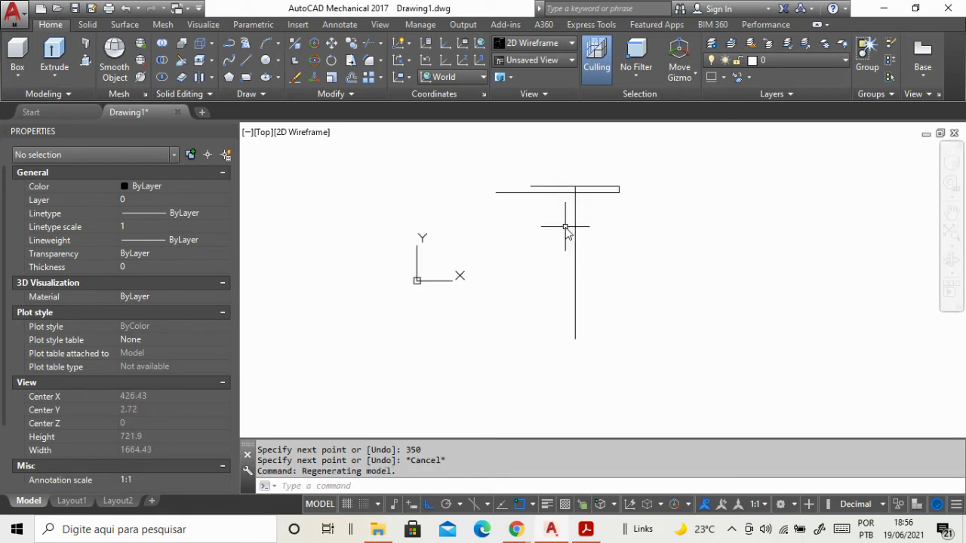
pyautogui.press('Escape')
# Step: Close the stray NC-AUTODESK window and re-enter the COPY command
pyautogui.write('c')
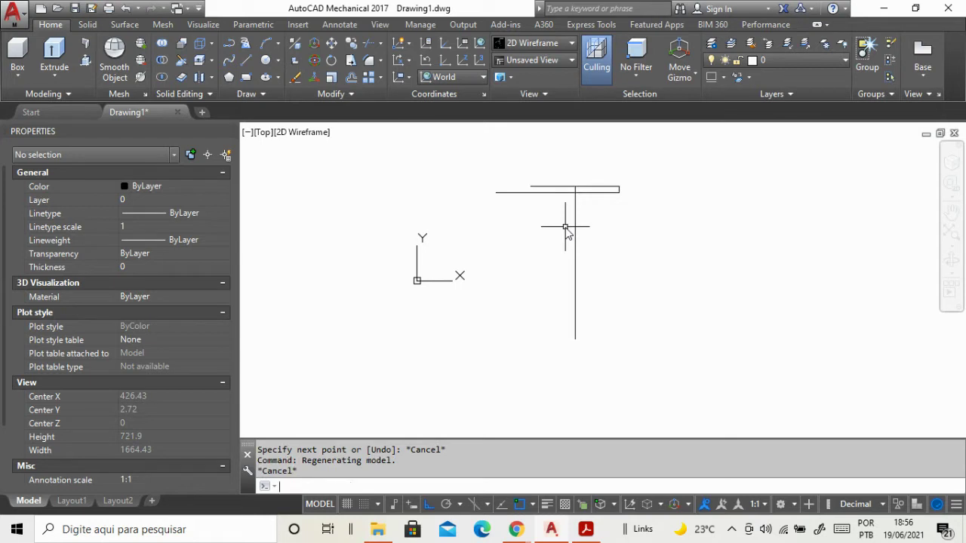
pyautogui.write('opy')
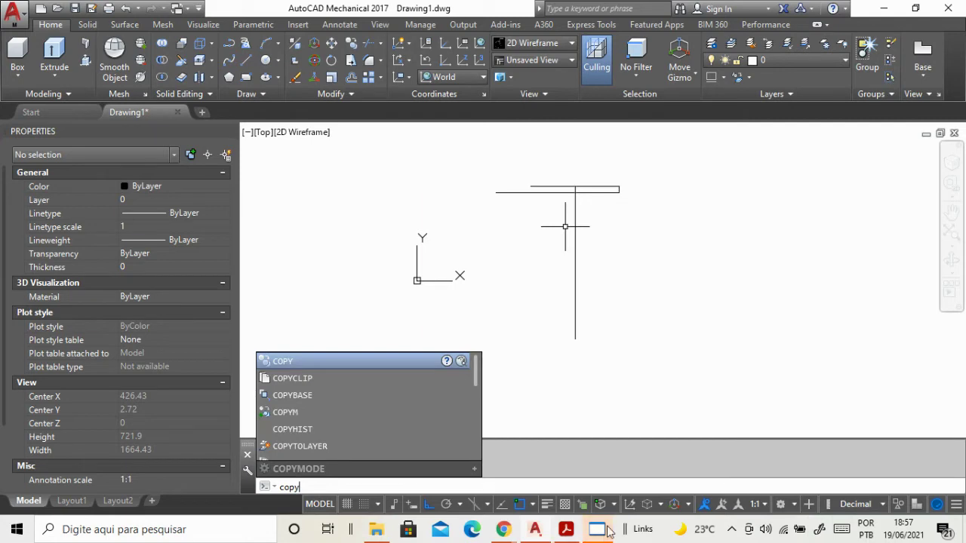
pyautogui.moveTo(596, 529)
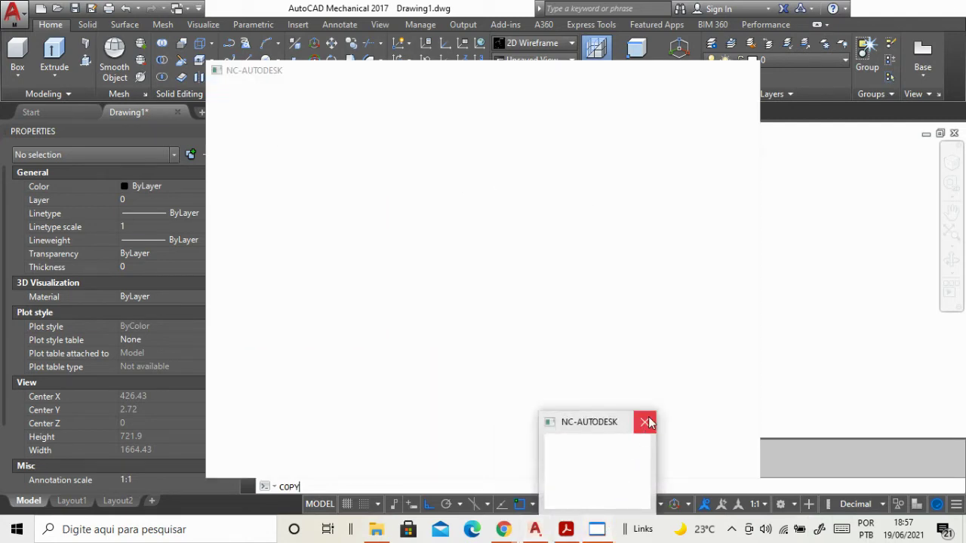
pyautogui.click(646, 422)
pyautogui.click(648, 424)
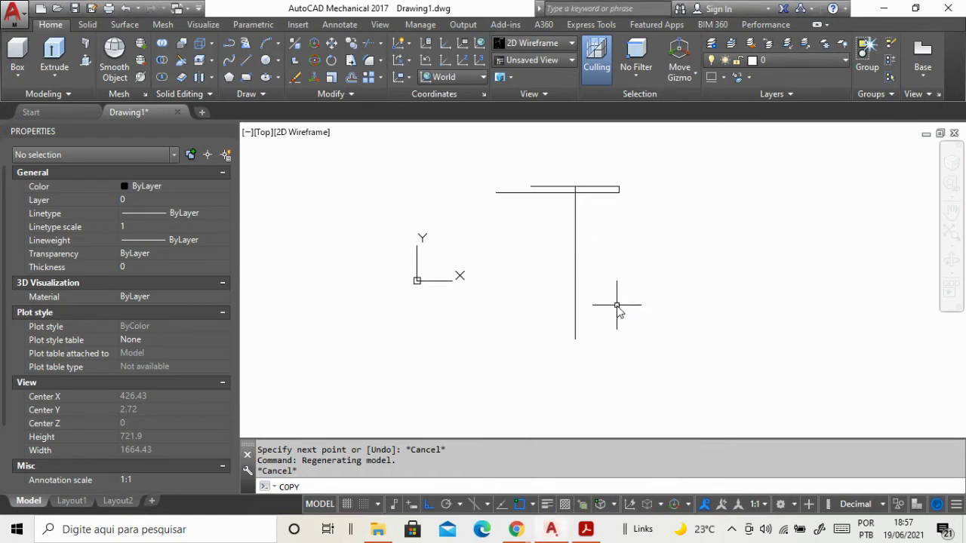
pyautogui.press('Escape')
pyautogui.write('copy')
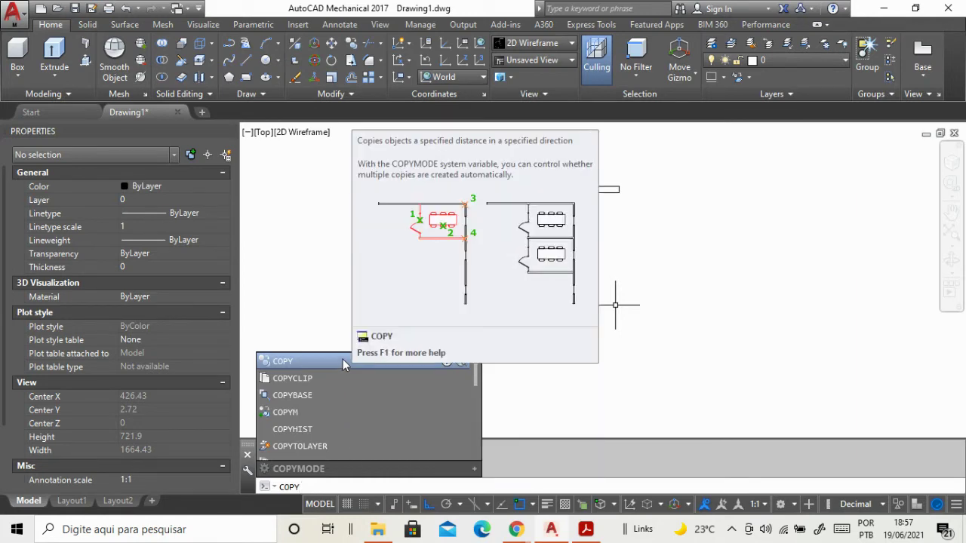
# Step: Select the three flange lines with a window as the objects to copy
pyautogui.click(319, 360)
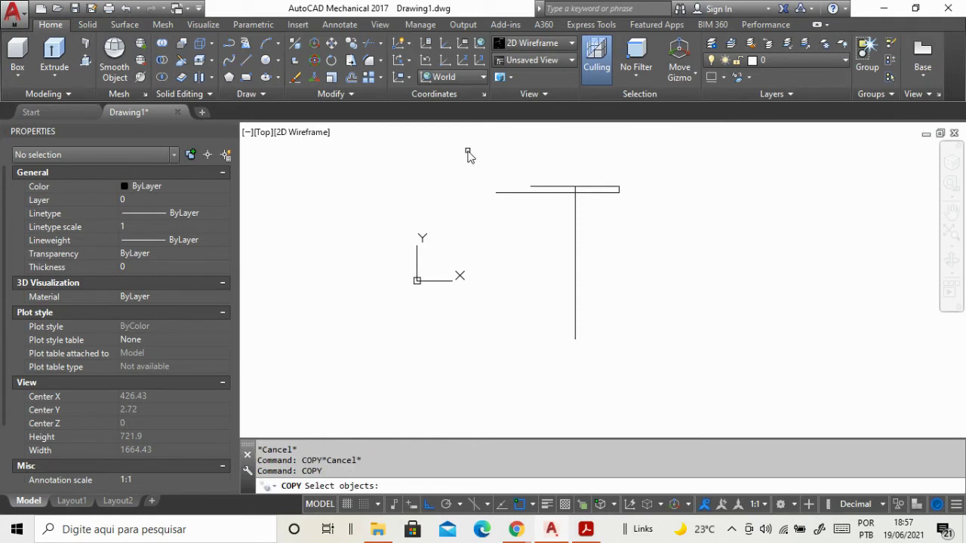
pyautogui.click(662, 309)
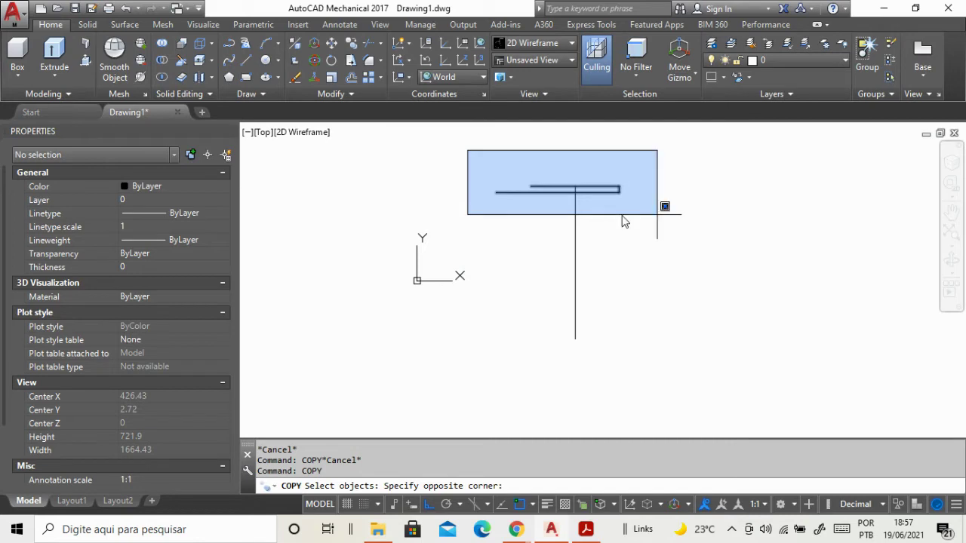
pyautogui.click(658, 201)
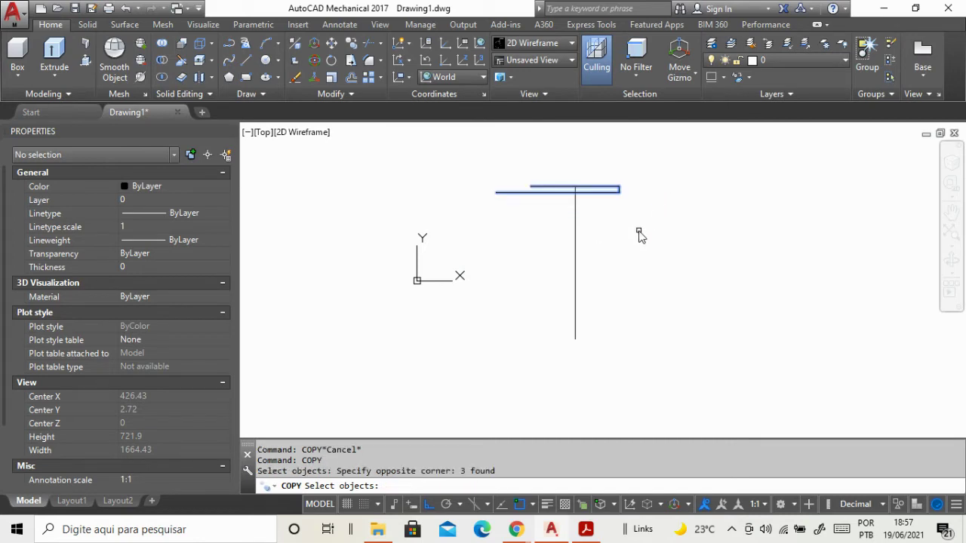
pyautogui.press('Return')
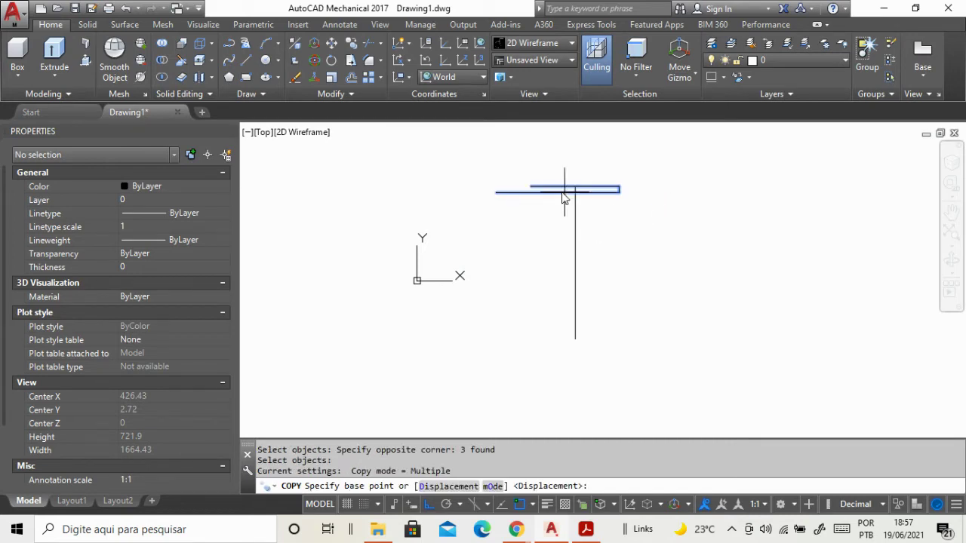
# Step: Copy the flange from the web's top to its lower end to form an I shape
pyautogui.scroll(2, 571, 181)
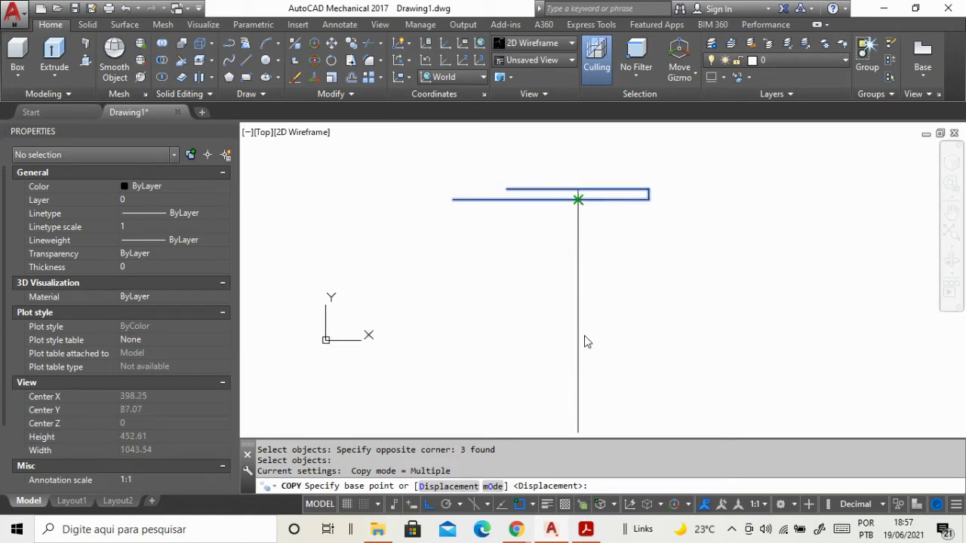
pyautogui.click(578, 199)
pyautogui.scroll(-2, 543, 314)
pyautogui.scroll(-2, 543, 317)
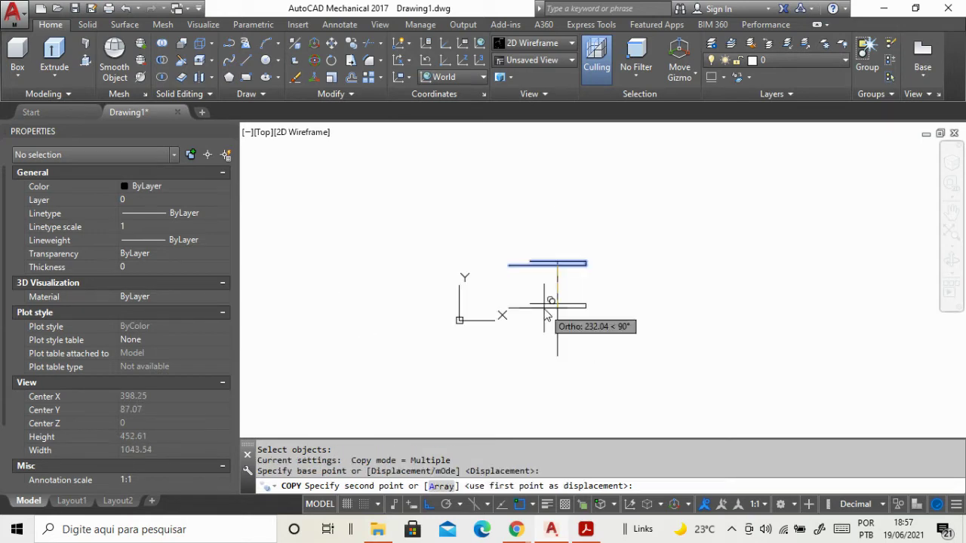
pyautogui.scroll(3, 559, 366)
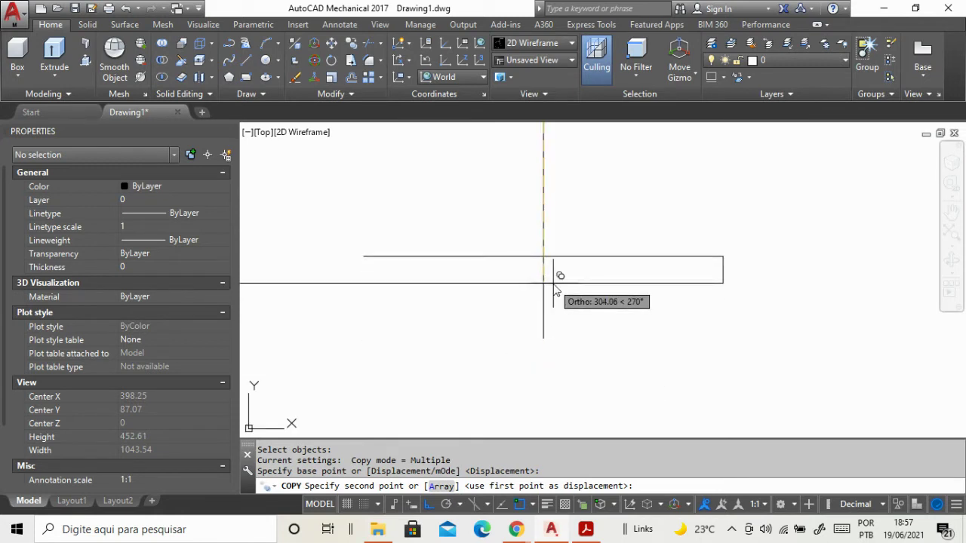
pyautogui.click(543, 337)
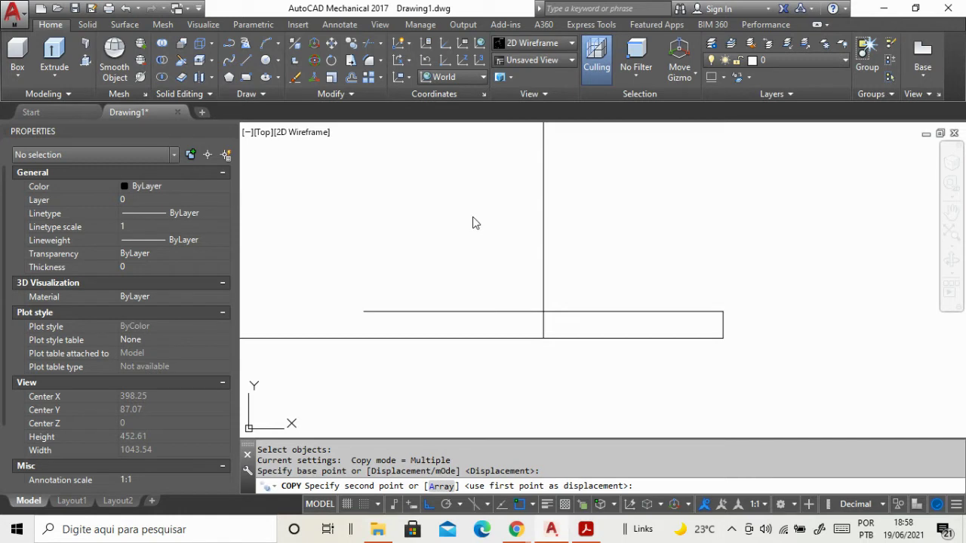
pyautogui.click(543, 338)
pyautogui.press('Escape')
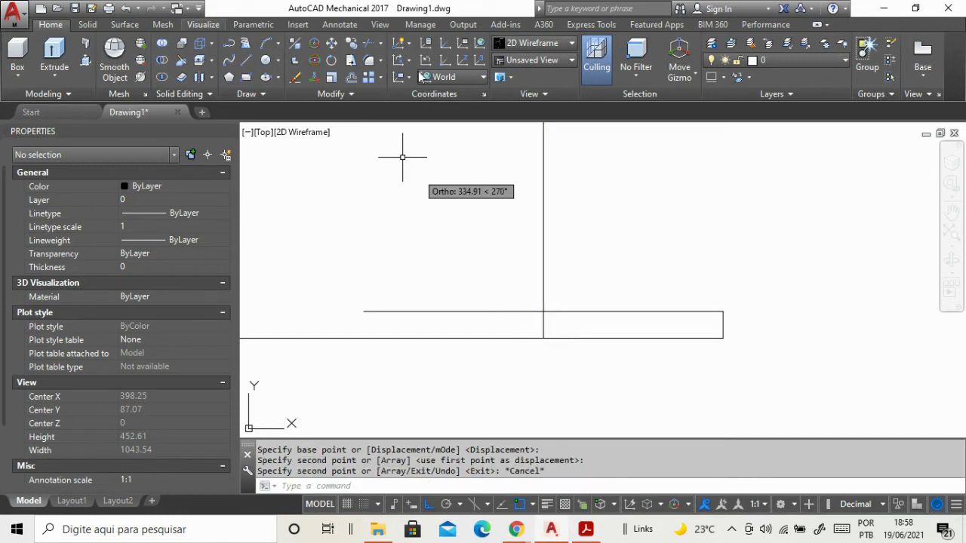
pyautogui.scroll(-2, 491, 335)
pyautogui.scroll(-2, 492, 329)
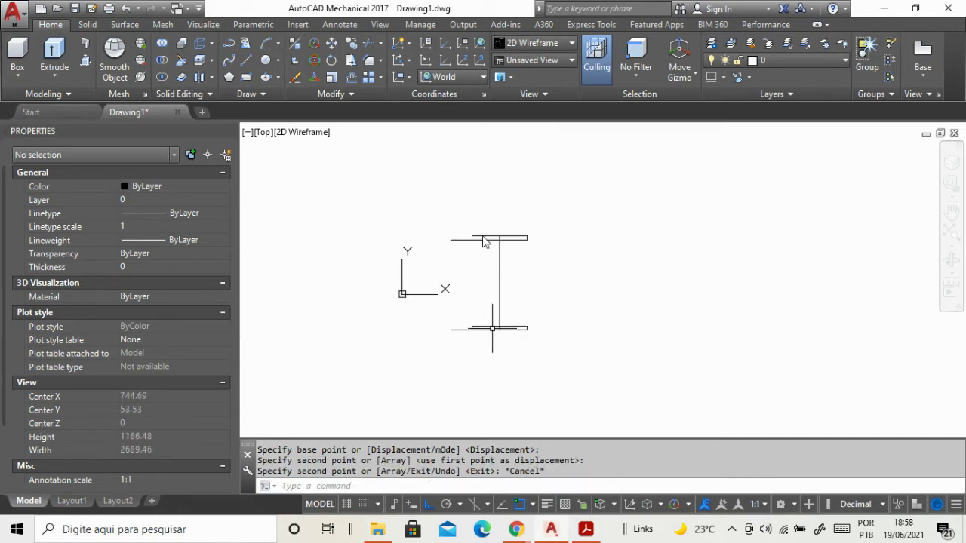
pyautogui.scroll(4, 487, 265)
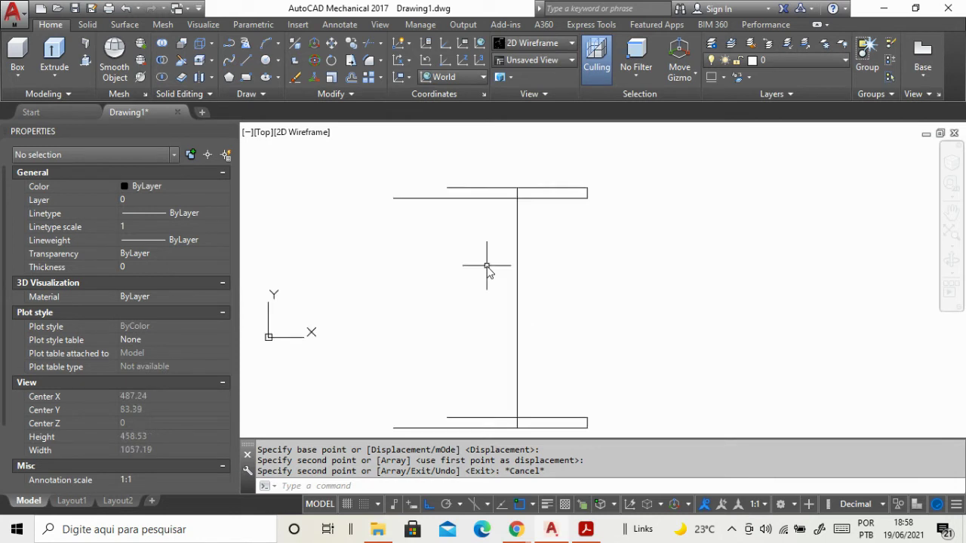
# Step: Start OFFSET with an offset distance of 4.3
pyautogui.press('Escape')
pyautogui.write('offset')
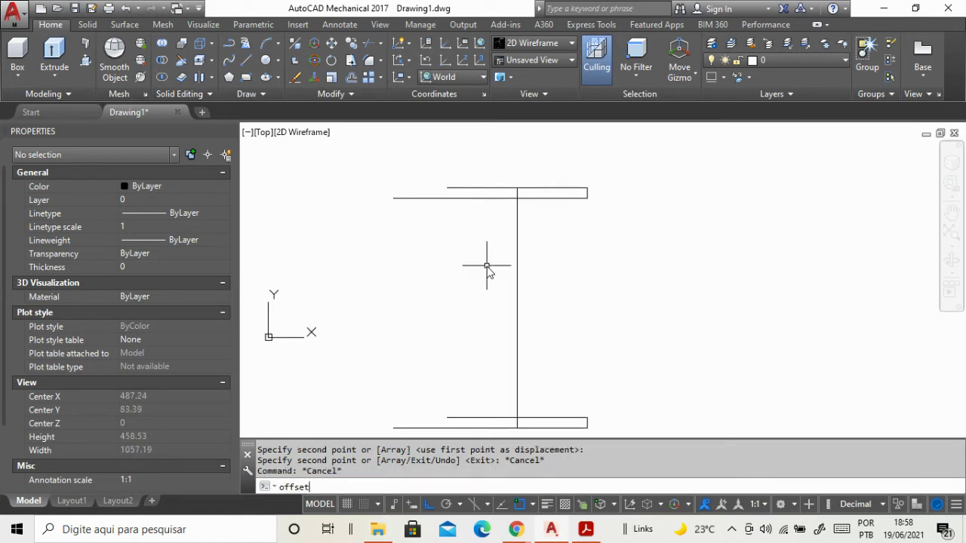
pyautogui.press('Down')
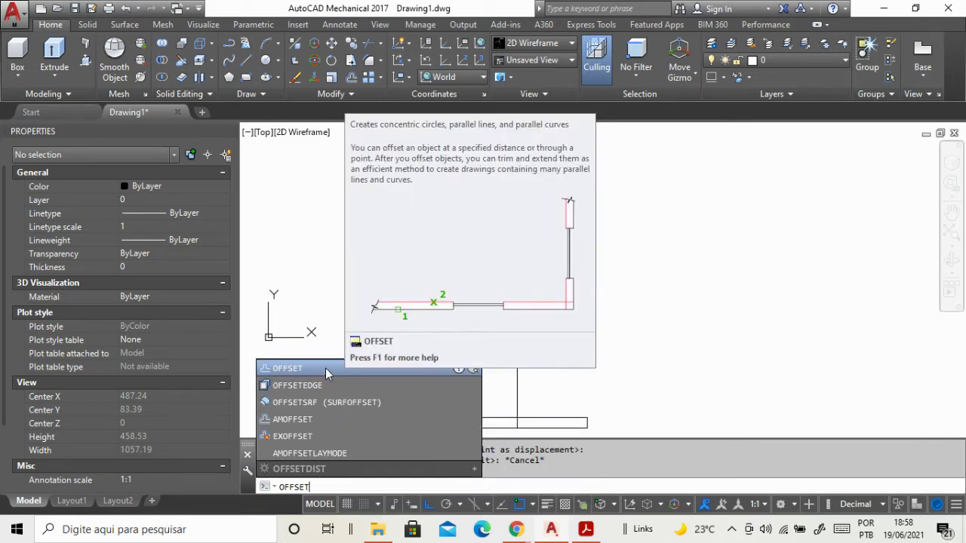
pyautogui.click(325, 367)
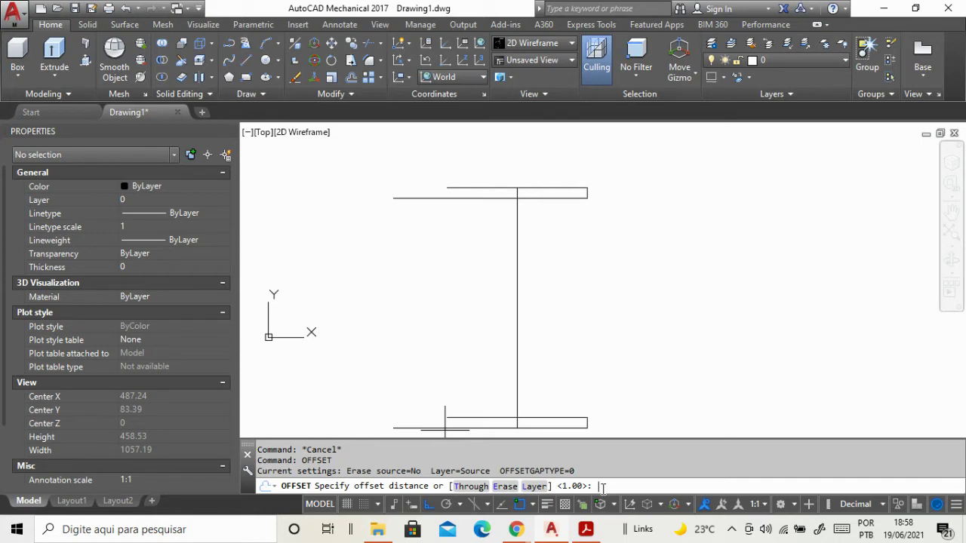
pyautogui.write('4.3')
pyautogui.press('Return')
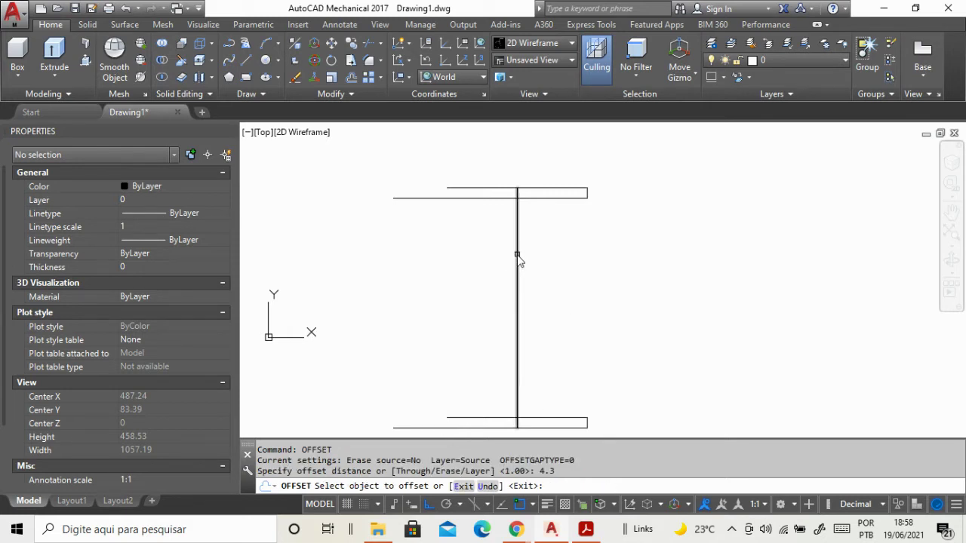
# Step: Offset the web line 4.3 to both its left and right sides
pyautogui.click(517, 256)
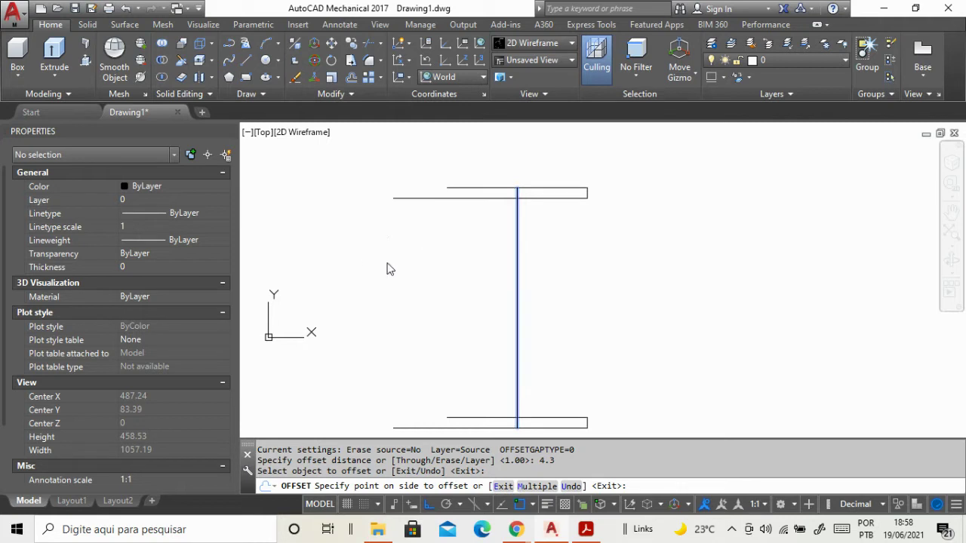
pyautogui.click(494, 278)
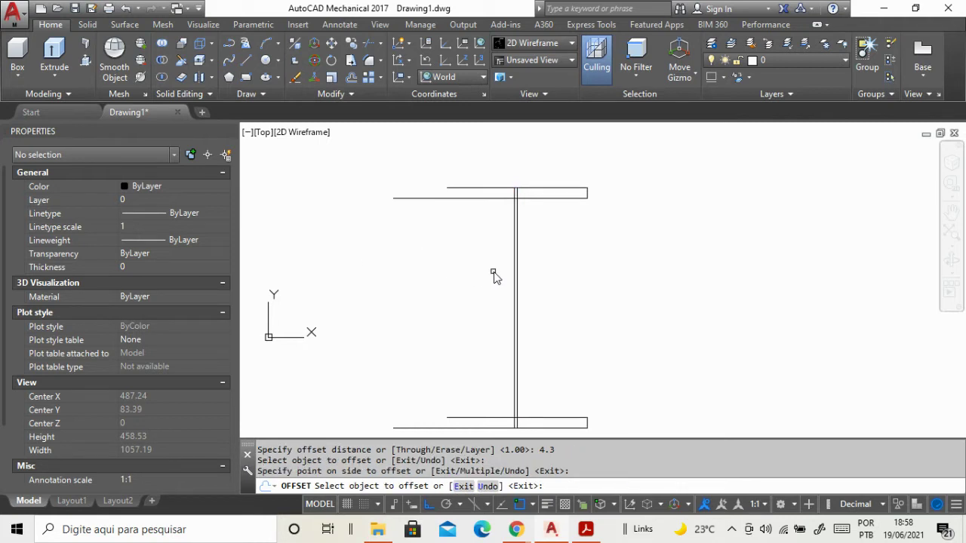
pyautogui.scroll(5, 500, 261)
pyautogui.click(565, 243)
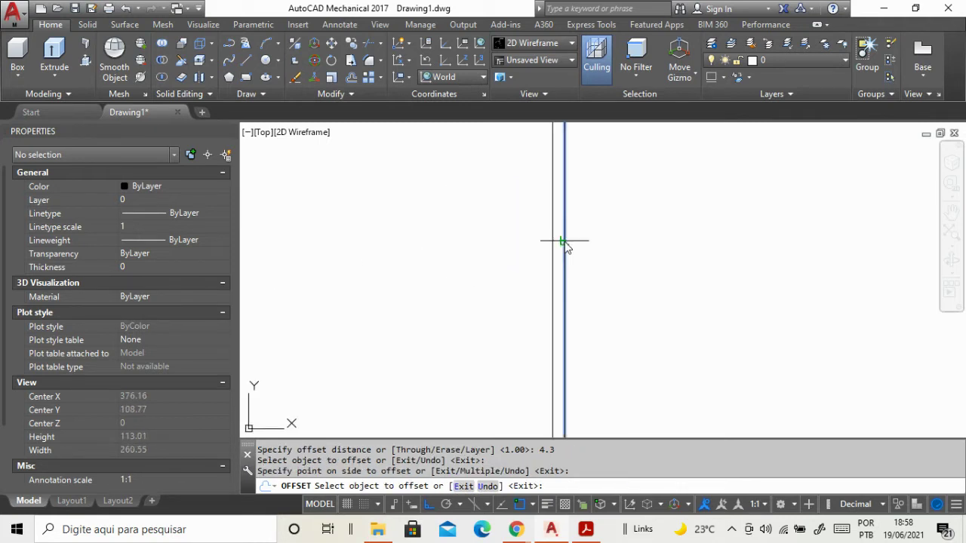
pyautogui.click(636, 255)
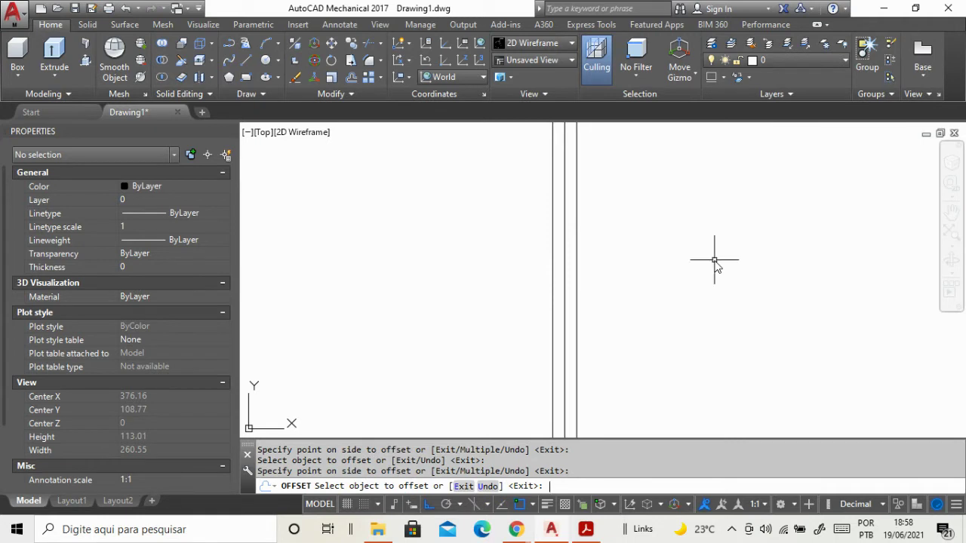
pyautogui.press('Return')
# Step: Select the original centre web line
pyautogui.scroll(-6, 479, 324)
pyautogui.scroll(3, 480, 316)
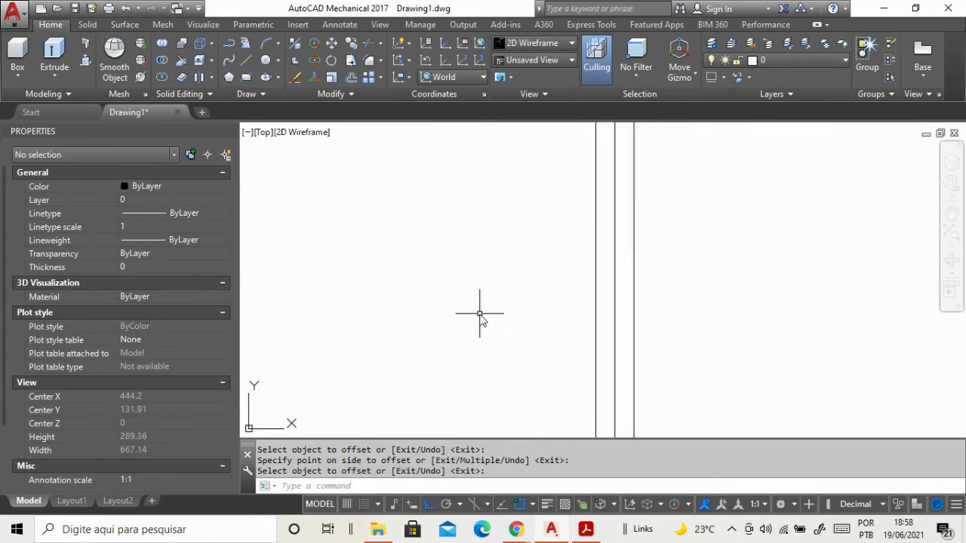
pyautogui.scroll(-3, 481, 316)
pyautogui.scroll(-1, 480, 313)
pyautogui.scroll(4, 480, 313)
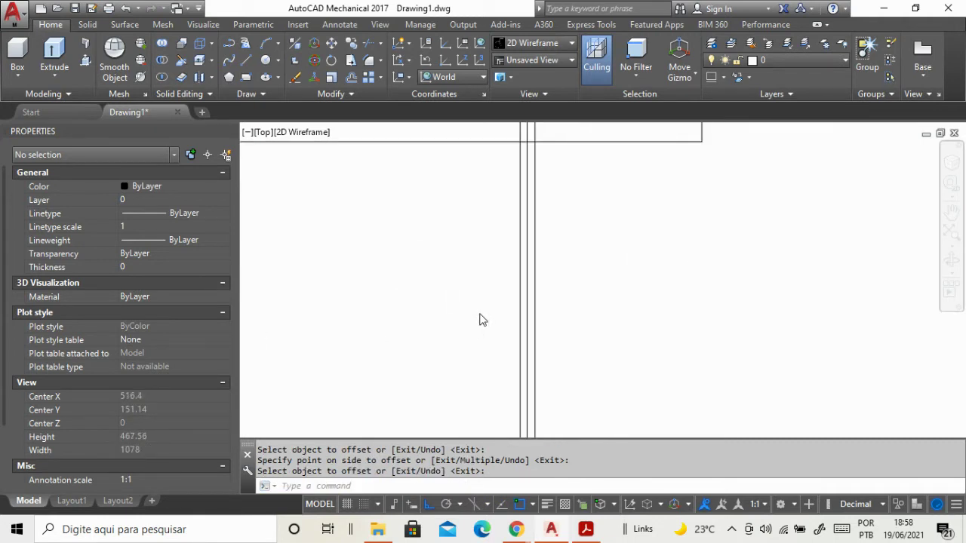
pyautogui.scroll(-1, 480, 315)
pyautogui.scroll(1, 598, 288)
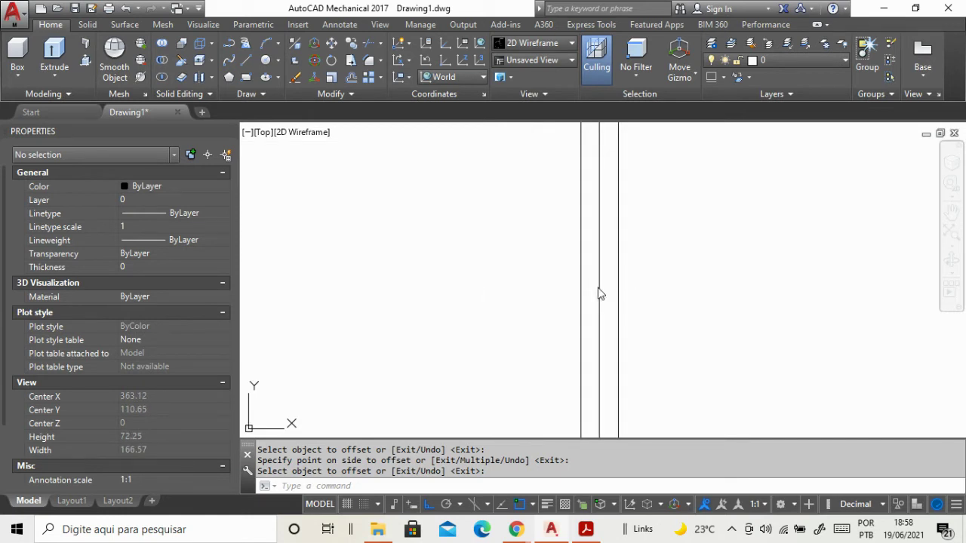
pyautogui.click(598, 288)
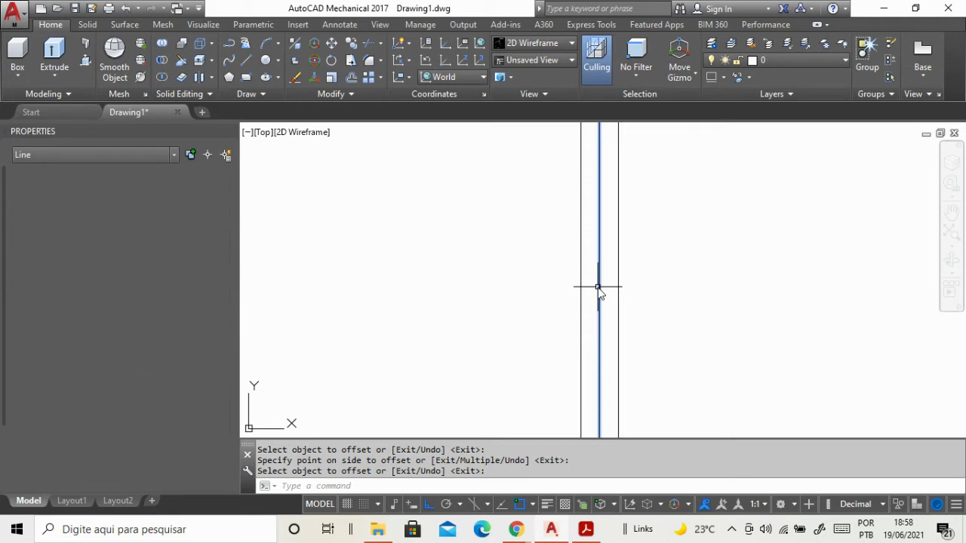
pyautogui.press('Return')
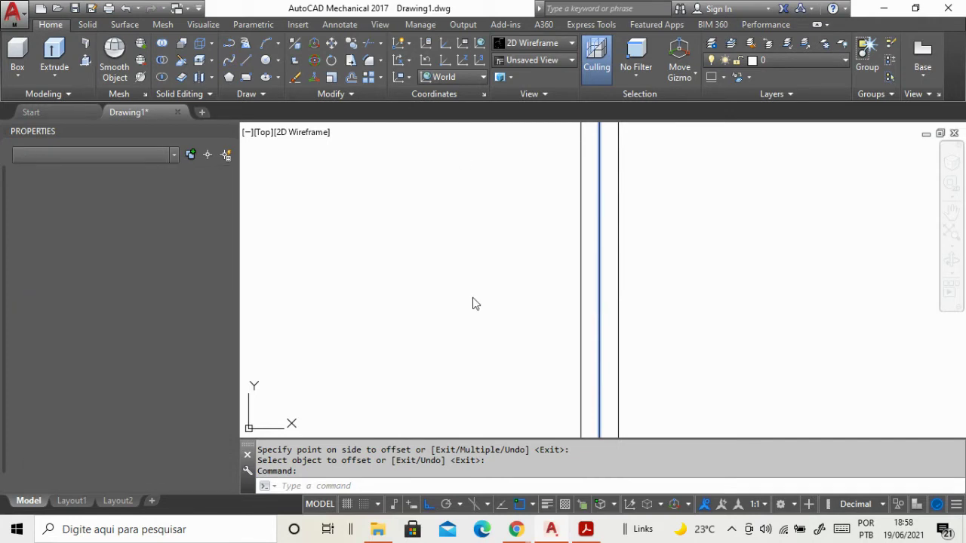
# Step: Delete the original centre web line
pyautogui.press('Delete')
pyautogui.scroll(-3, 472, 298)
pyautogui.scroll(-8, 472, 297)
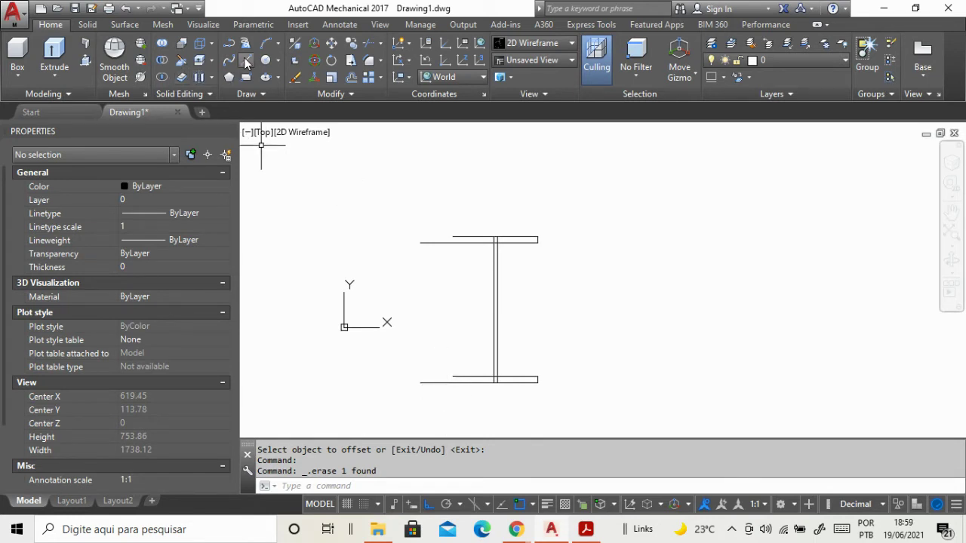
# Step: Draw a vertical line from the top flange down to the bottom flange
pyautogui.click(247, 62)
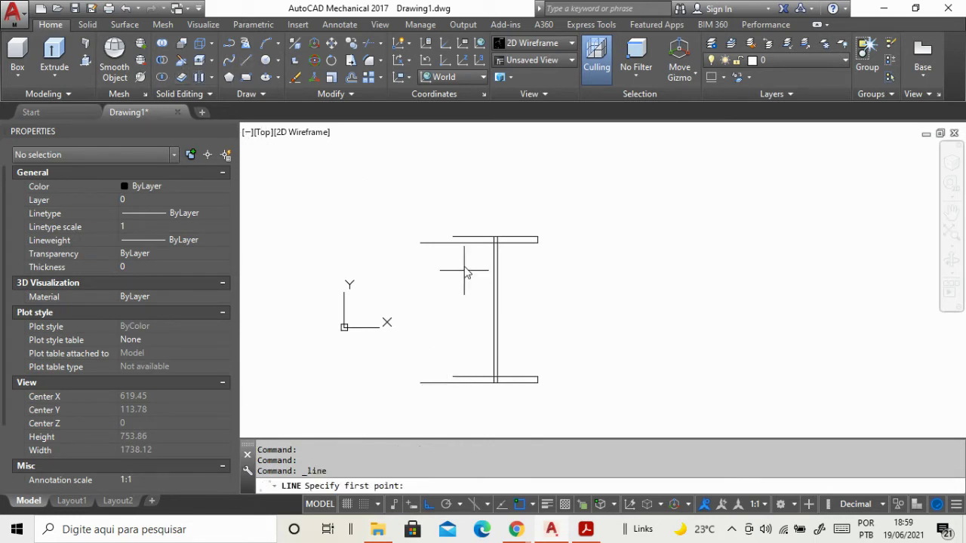
pyautogui.click(453, 237)
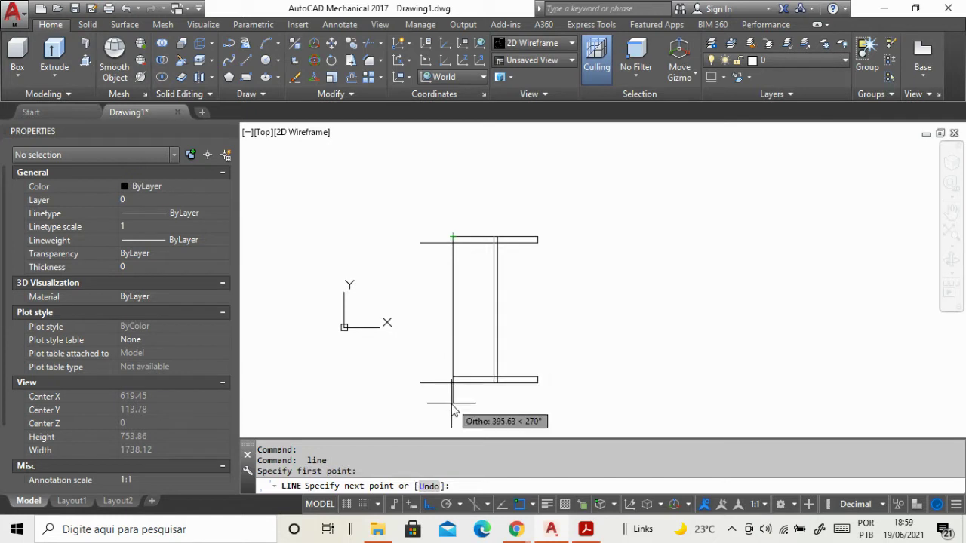
pyautogui.click(453, 384)
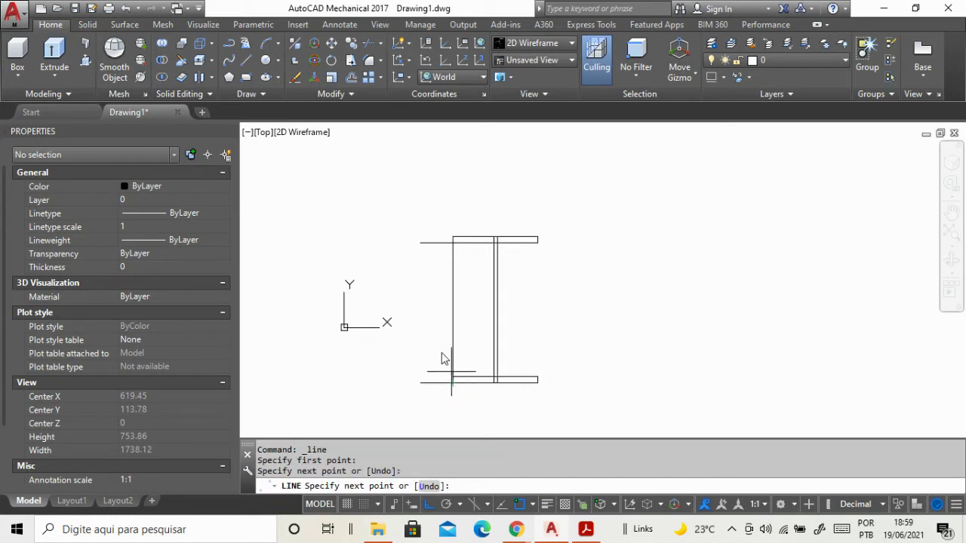
pyautogui.press('Escape')
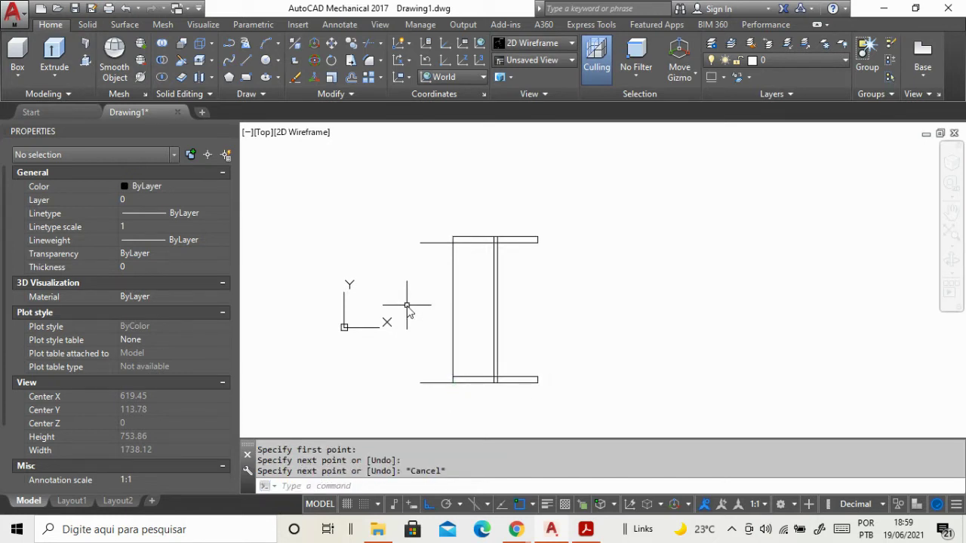
pyautogui.write('tr')
pyautogui.write('im')
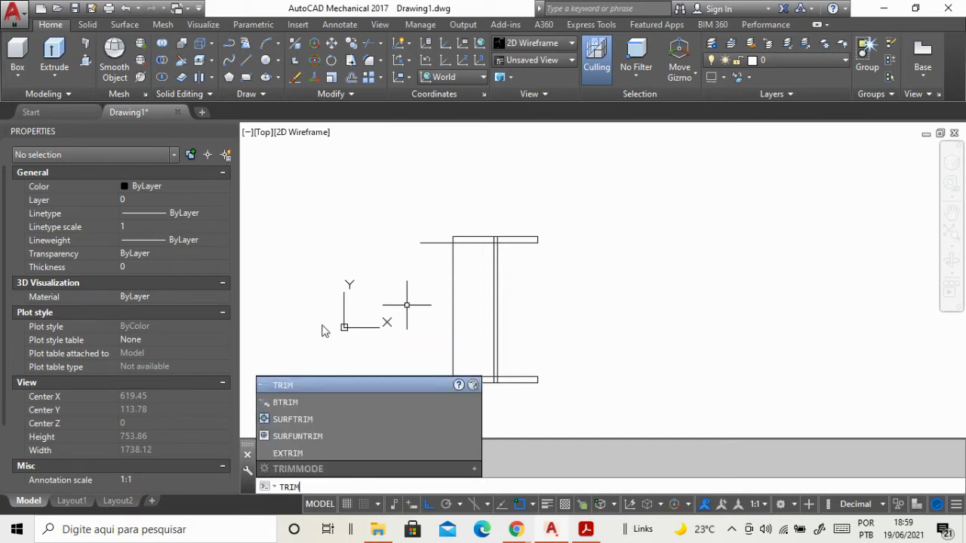
pyautogui.moveTo(295, 386)
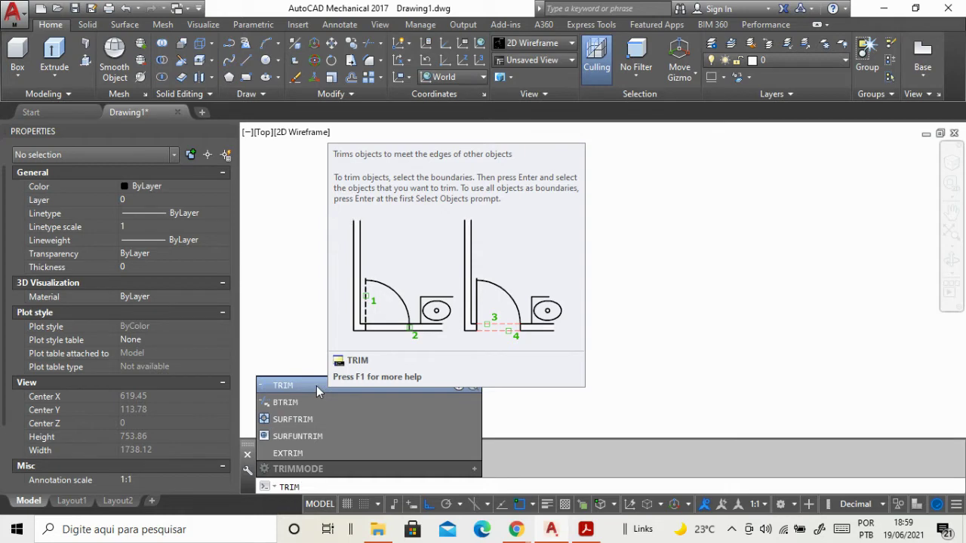
# Step: Run TRIM using the whole I-beam as cutting edges
pyautogui.press('Return')
pyautogui.click(360, 174)
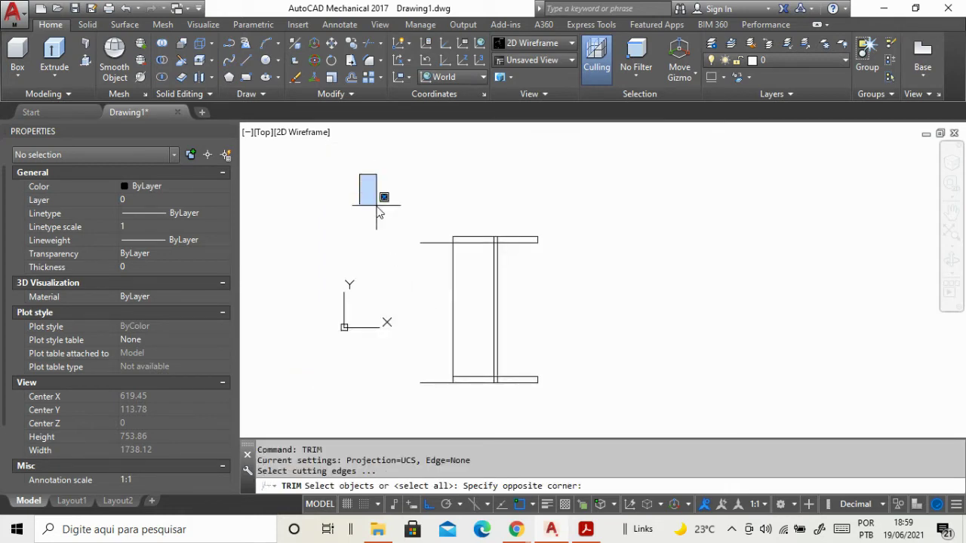
pyautogui.click(637, 422)
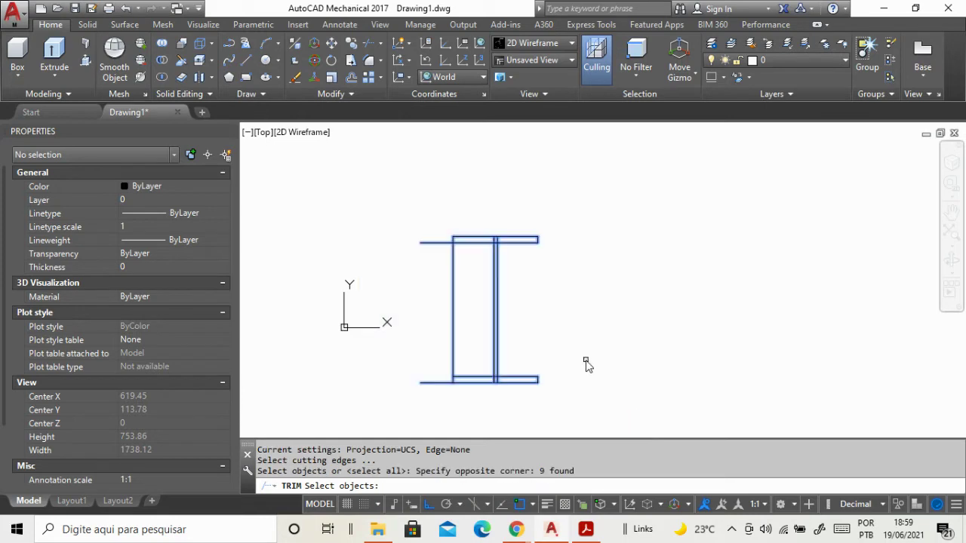
pyautogui.press('Return')
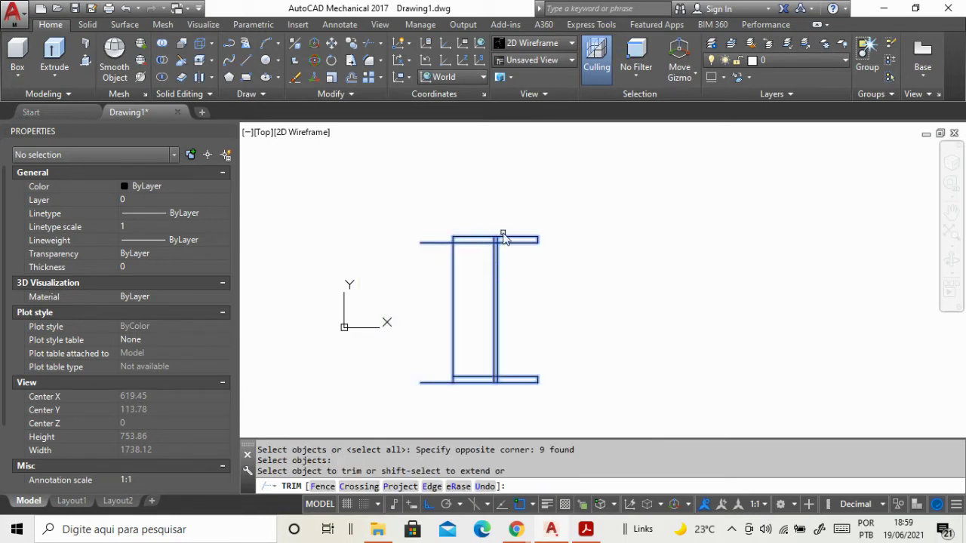
pyautogui.scroll(4, 502, 235)
pyautogui.scroll(2, 490, 250)
pyautogui.scroll(4, 442, 267)
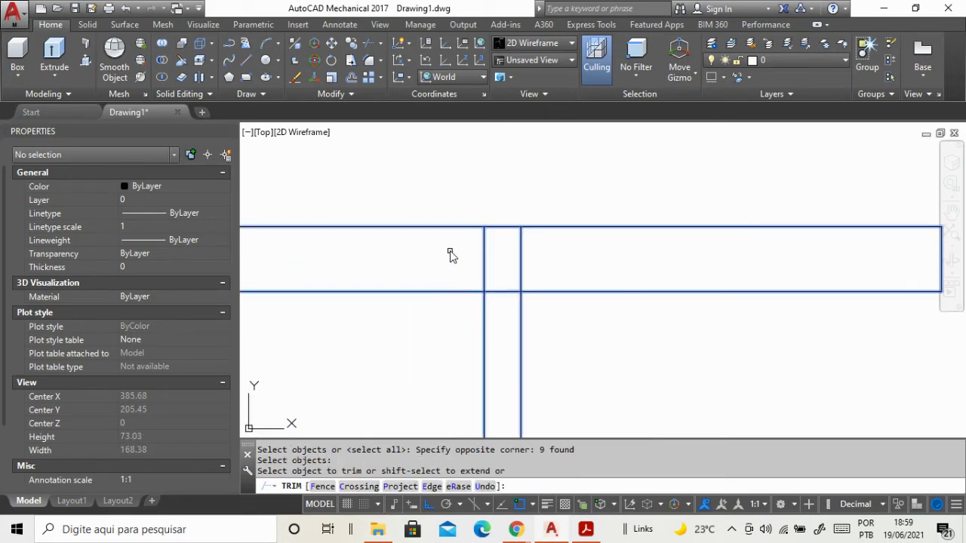
# Step: Trim the web lines inside the flanges and the flange lines between the web lines
pyautogui.click(450, 250)
pyautogui.click(532, 273)
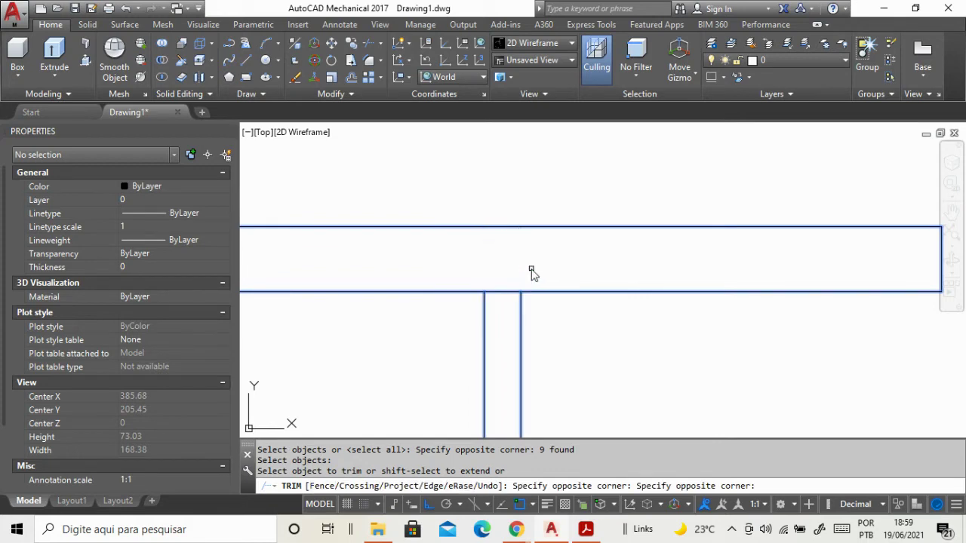
pyautogui.click(495, 287)
pyautogui.click(508, 306)
pyautogui.scroll(-2, 504, 260)
pyautogui.scroll(-6, 504, 262)
pyautogui.scroll(-2, 503, 263)
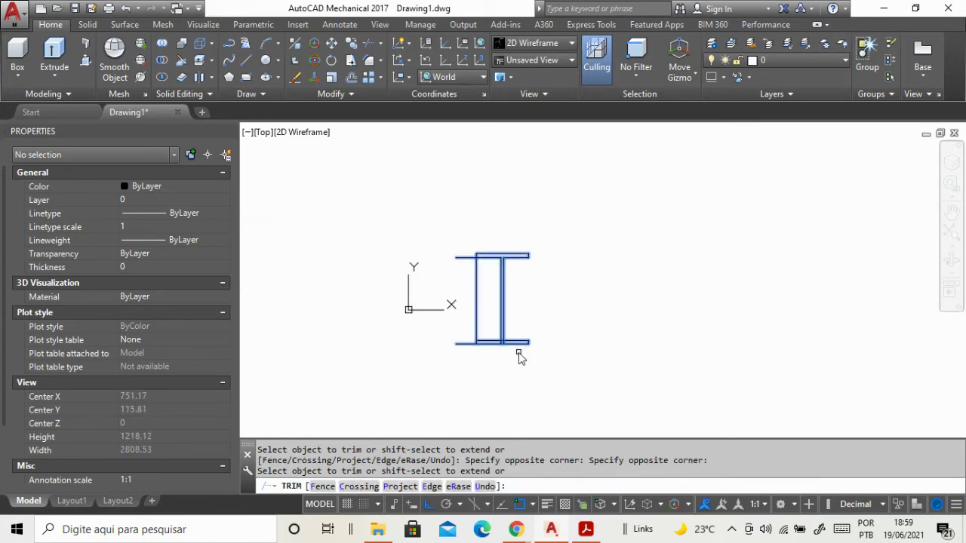
pyautogui.scroll(6, 505, 355)
pyautogui.scroll(5, 508, 378)
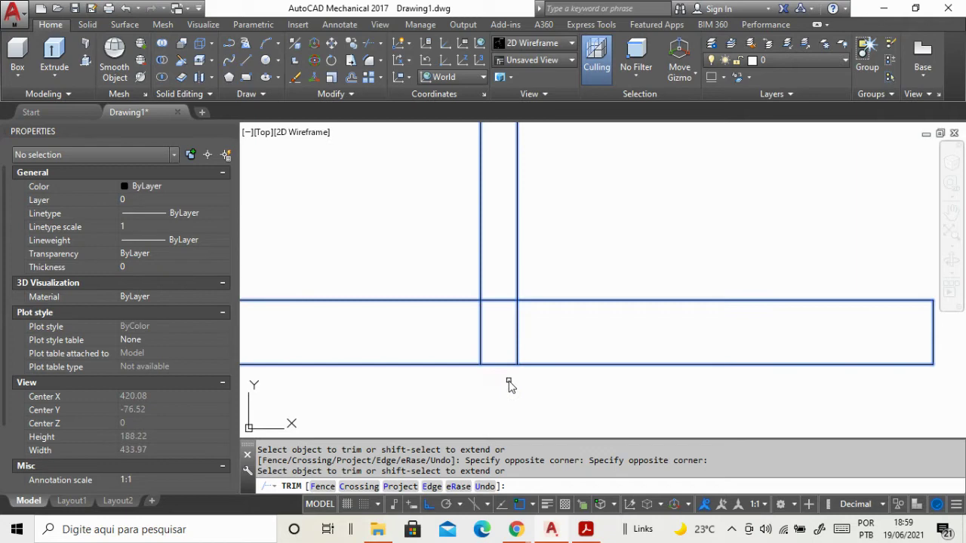
pyautogui.click(463, 328)
pyautogui.click(518, 330)
pyautogui.click(491, 287)
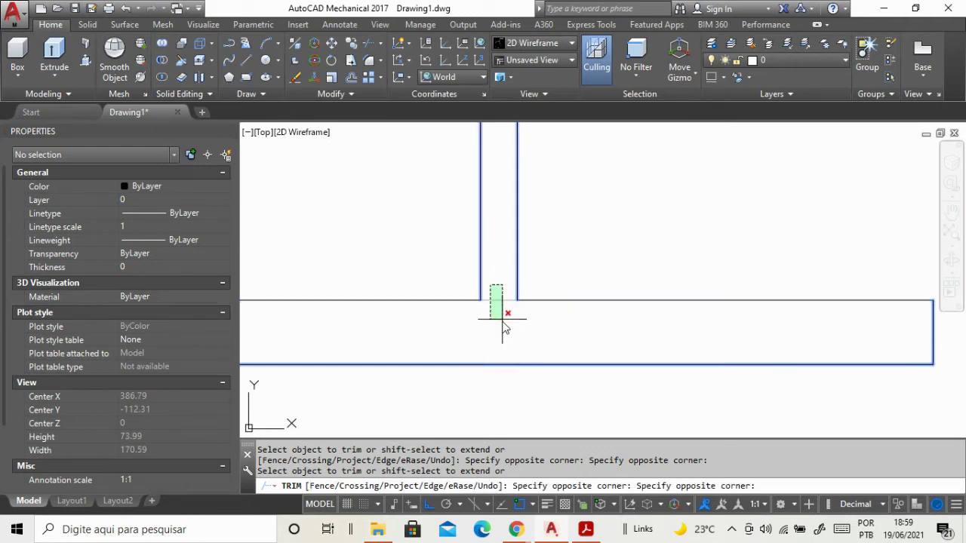
pyautogui.click(506, 318)
# Step: Trim the left extension of the flange's bottom line and the left web stub
pyautogui.scroll(-6, 498, 318)
pyautogui.click(352, 307)
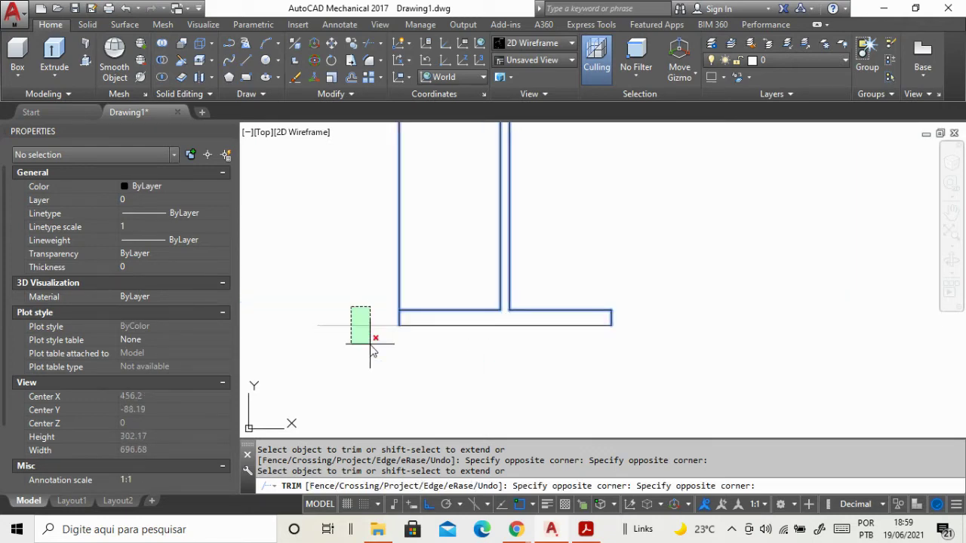
pyautogui.click(372, 339)
pyautogui.click(389, 209)
pyautogui.click(424, 230)
pyautogui.scroll(-5, 437, 276)
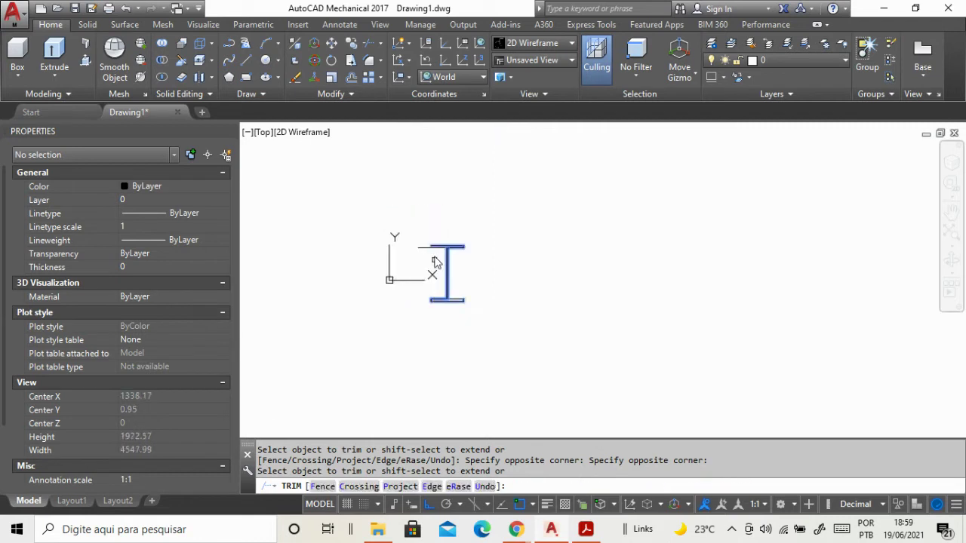
pyautogui.scroll(4, 436, 256)
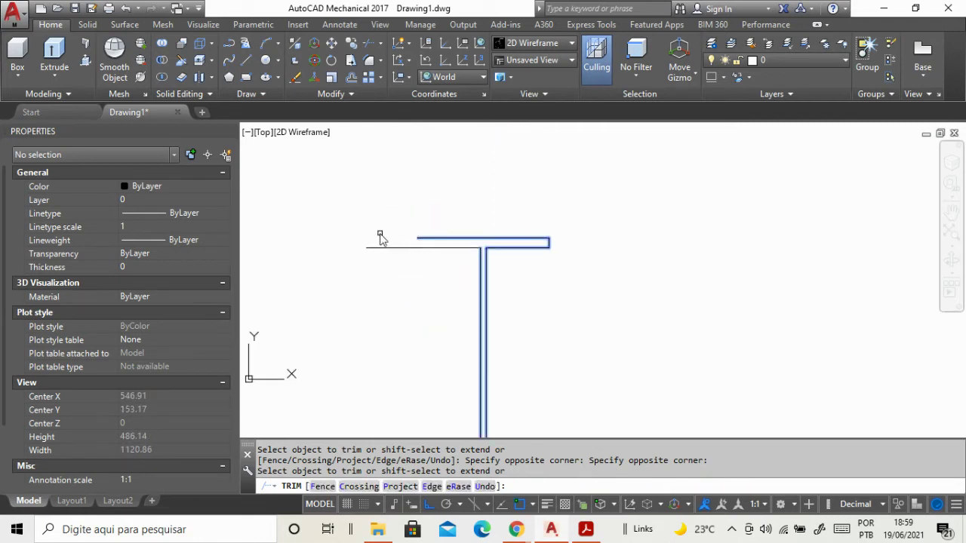
# Step: Draw a short vertical line closing the top flange's left end
pyautogui.press('Return')
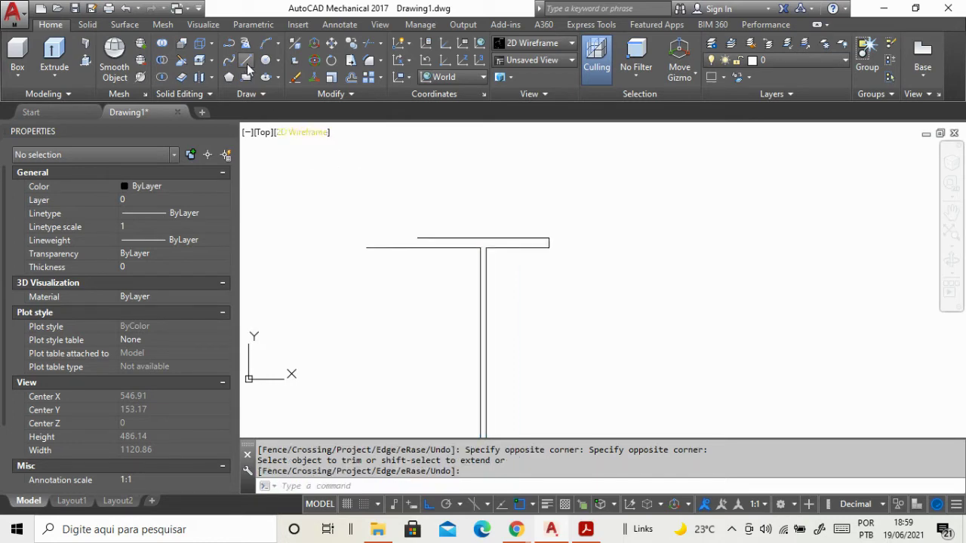
pyautogui.click(417, 238)
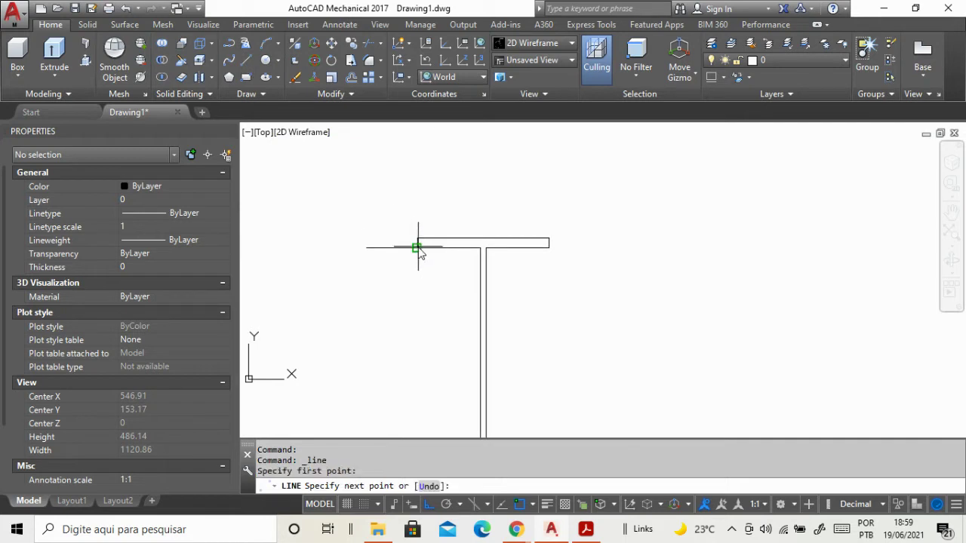
pyautogui.click(417, 248)
pyautogui.press('Escape')
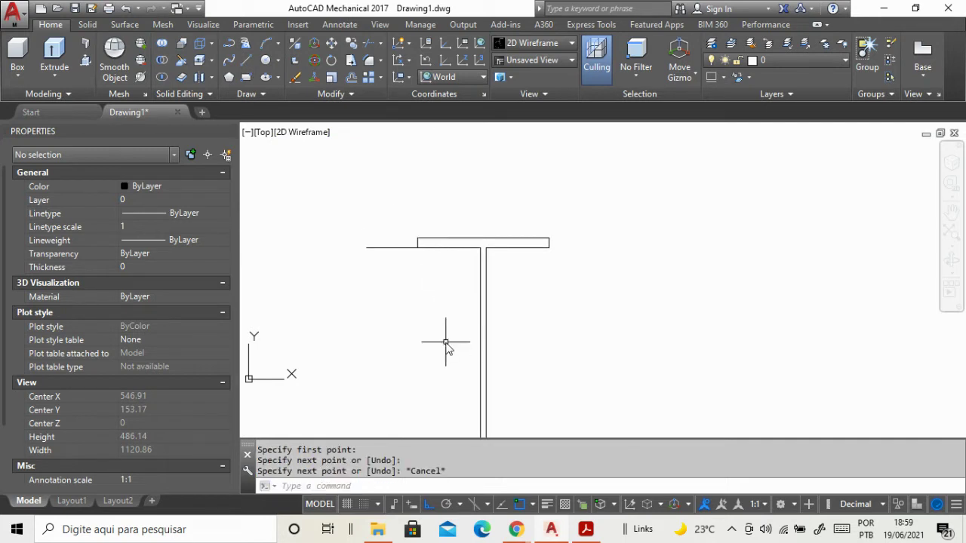
# Step: Trim away the leftover stub left of the top flange, using the new lines as cutting edges
pyautogui.write('trim')
pyautogui.press('Return')
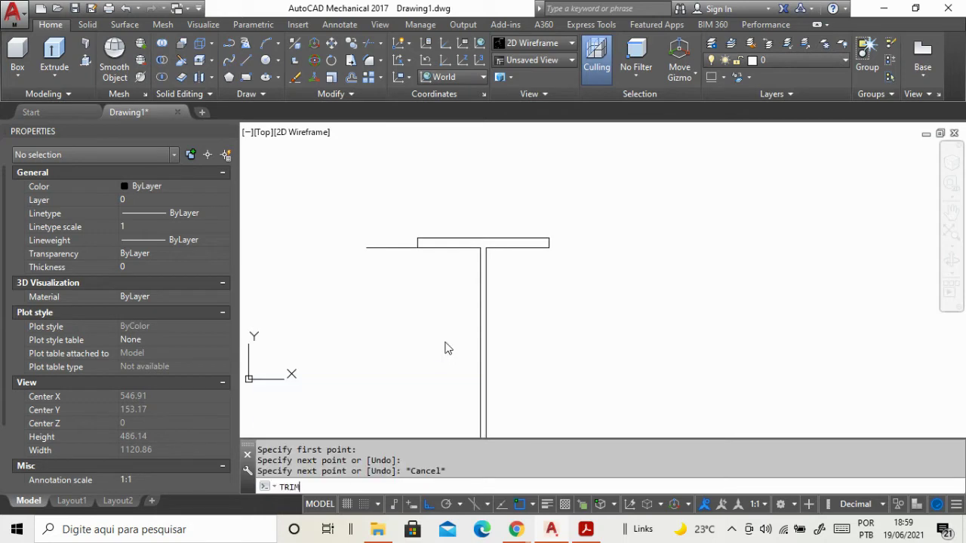
pyautogui.click(403, 213)
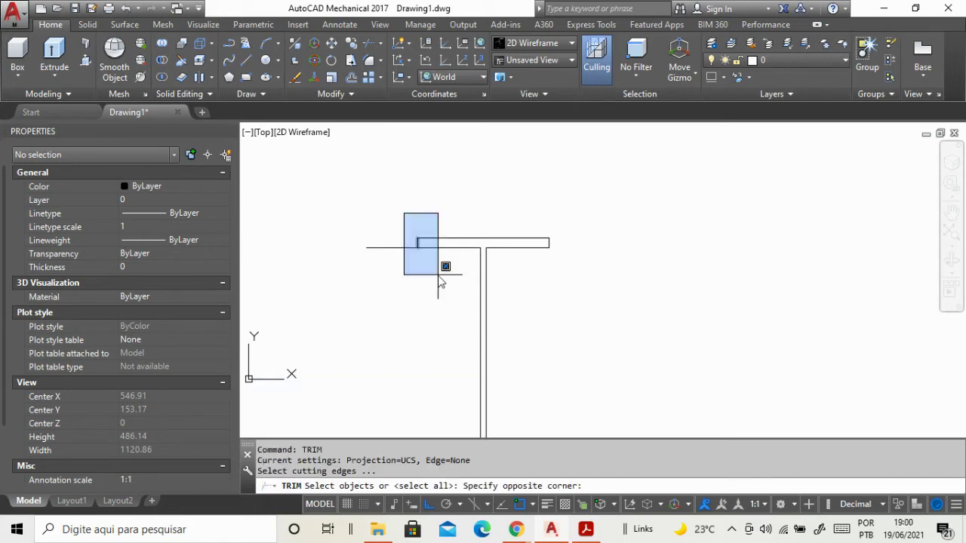
pyautogui.click(443, 264)
pyautogui.click(394, 248)
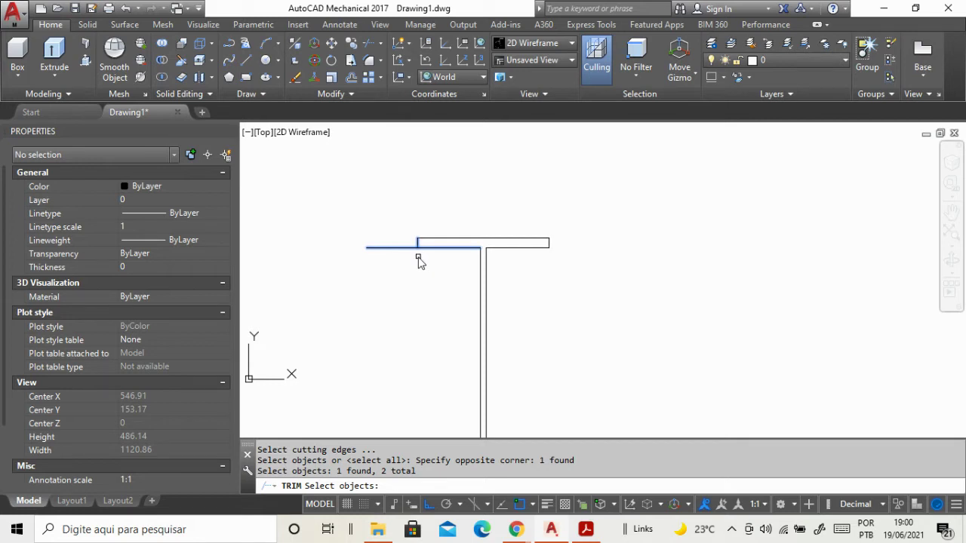
pyautogui.press('Return')
pyautogui.moveTo(353, 217); pyautogui.dragTo(400, 287)
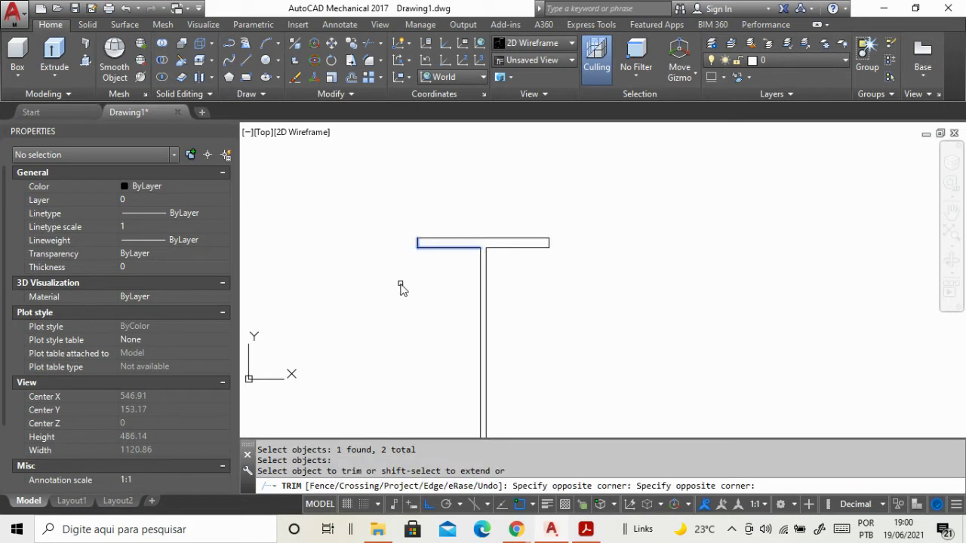
pyautogui.scroll(-4, 425, 209)
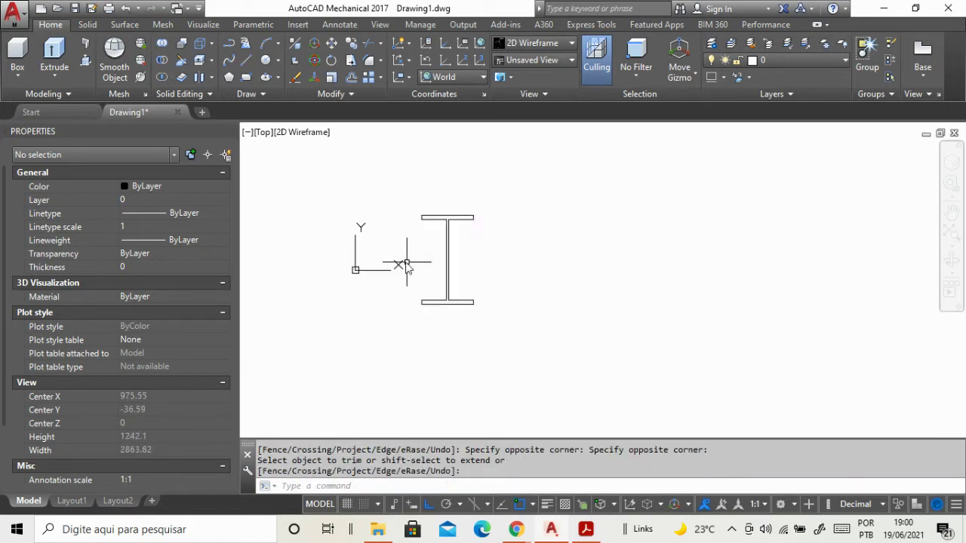
pyautogui.scroll(2, 431, 209)
pyautogui.scroll(2, 434, 209)
pyautogui.scroll(-2, 467, 280)
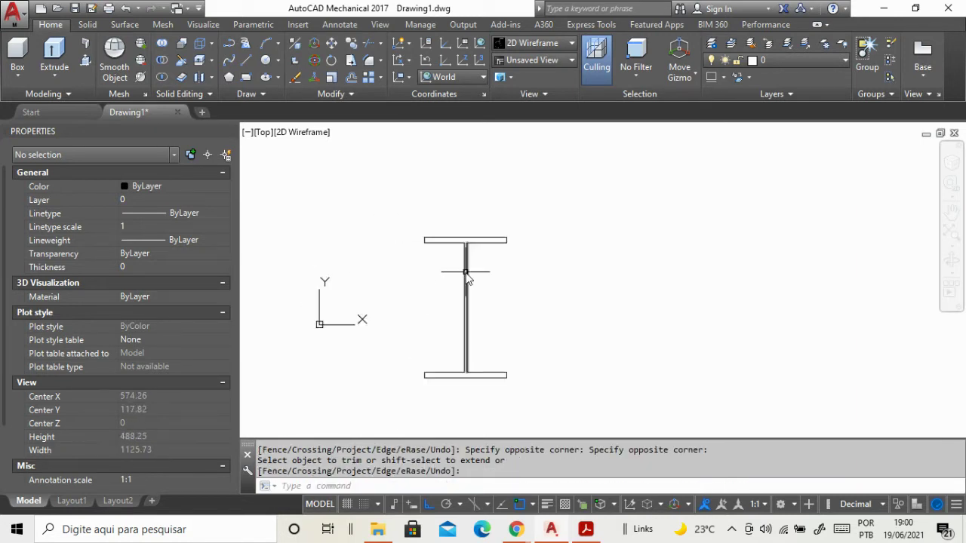
pyautogui.scroll(2, 412, 307)
pyautogui.press('Escape')
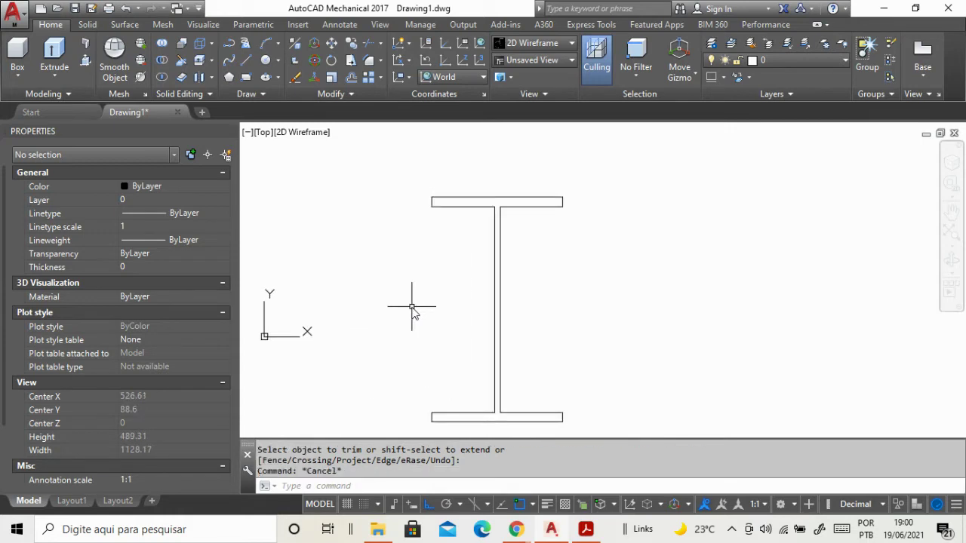
# Step: Start FILLET and change its radius from 2.50 to 10
pyautogui.write('fil')
pyautogui.write('let')
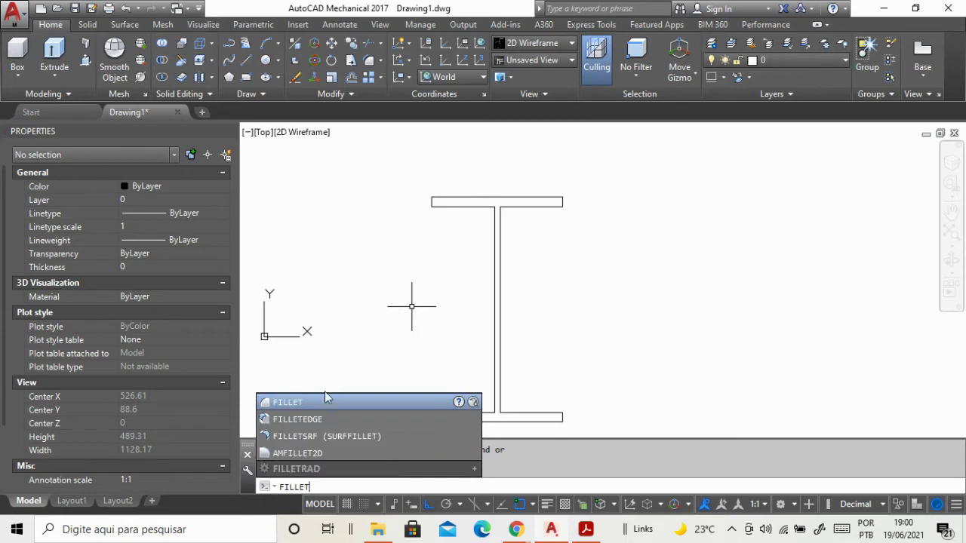
pyautogui.moveTo(287, 402)
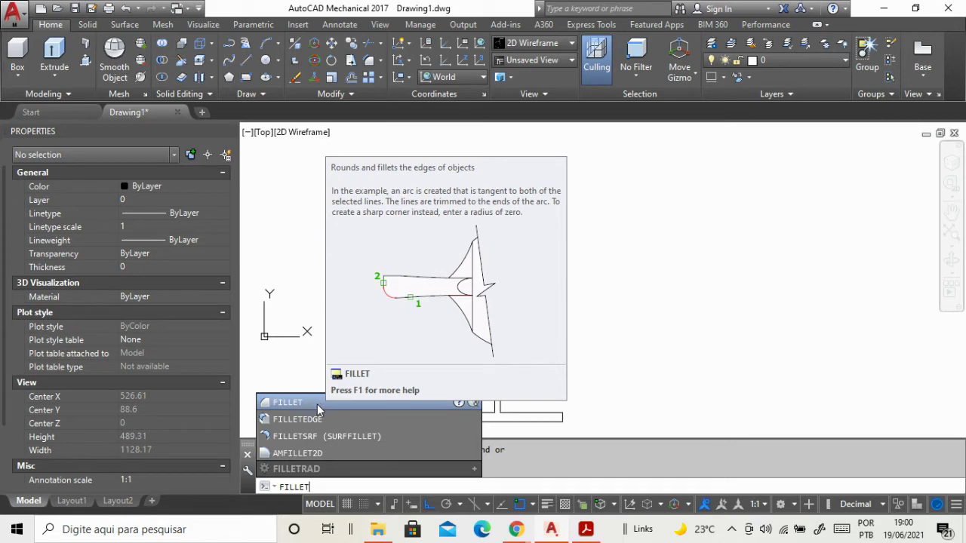
pyautogui.press('Return')
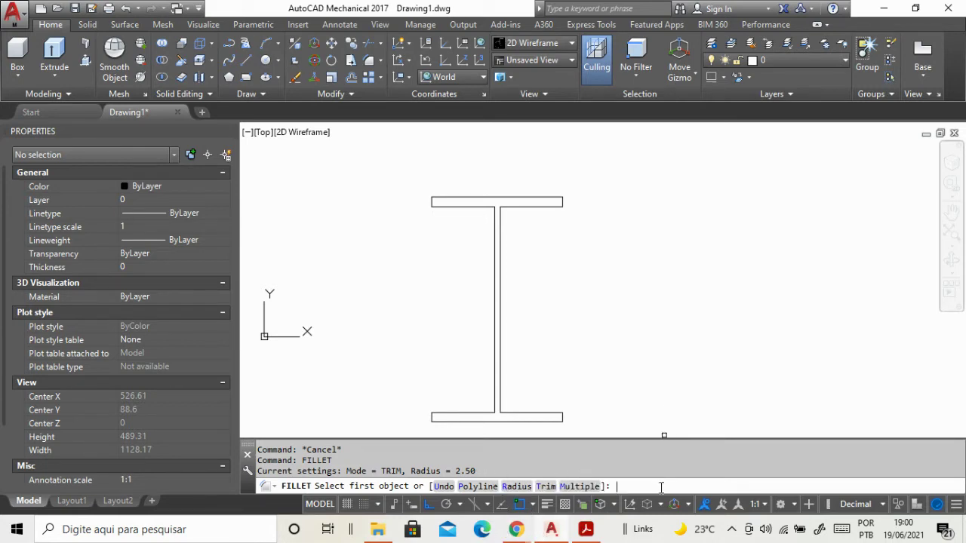
pyautogui.write('r')
pyautogui.press('Return')
pyautogui.write('10')
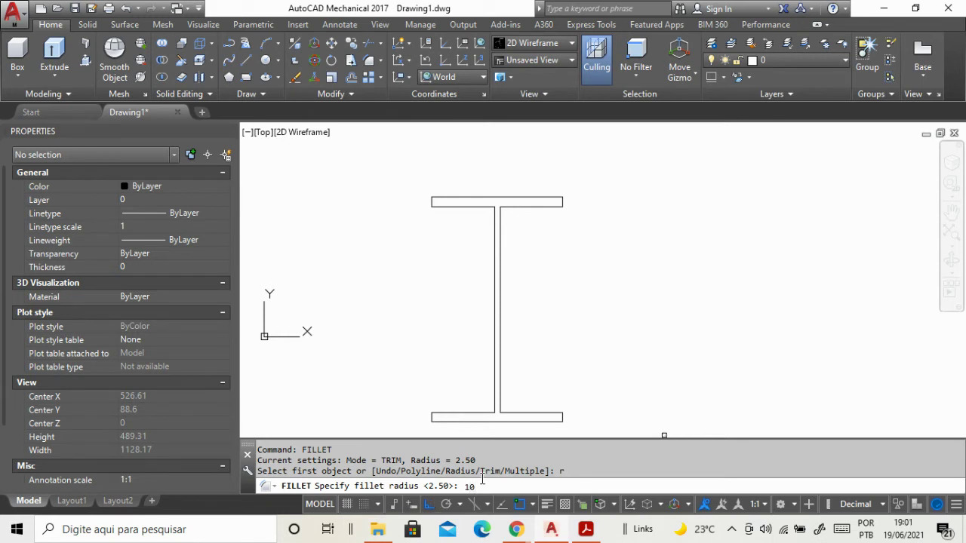
pyautogui.press('Return')
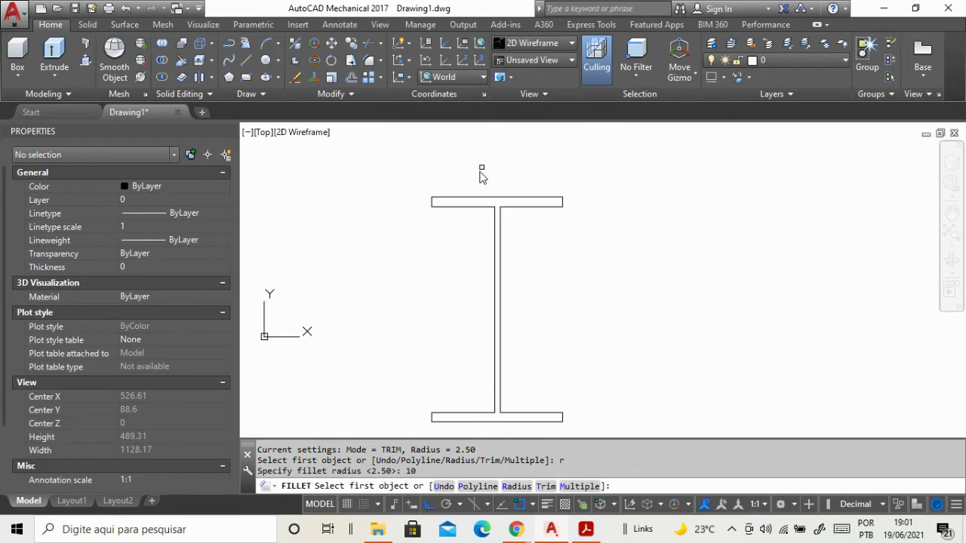
# Step: Round the left and right web-to-top-flange corners with radius 10 fillets
pyautogui.scroll(5, 493, 220)
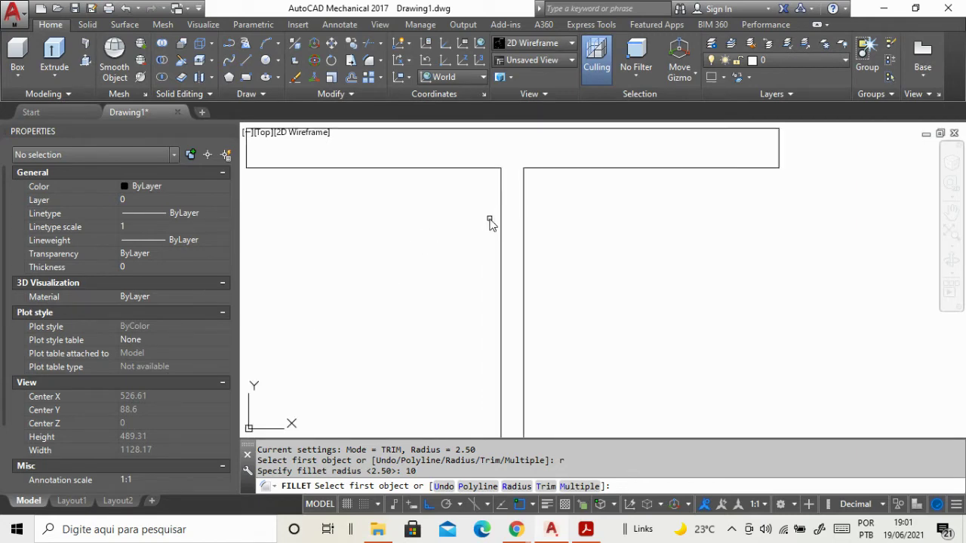
pyautogui.click(493, 170)
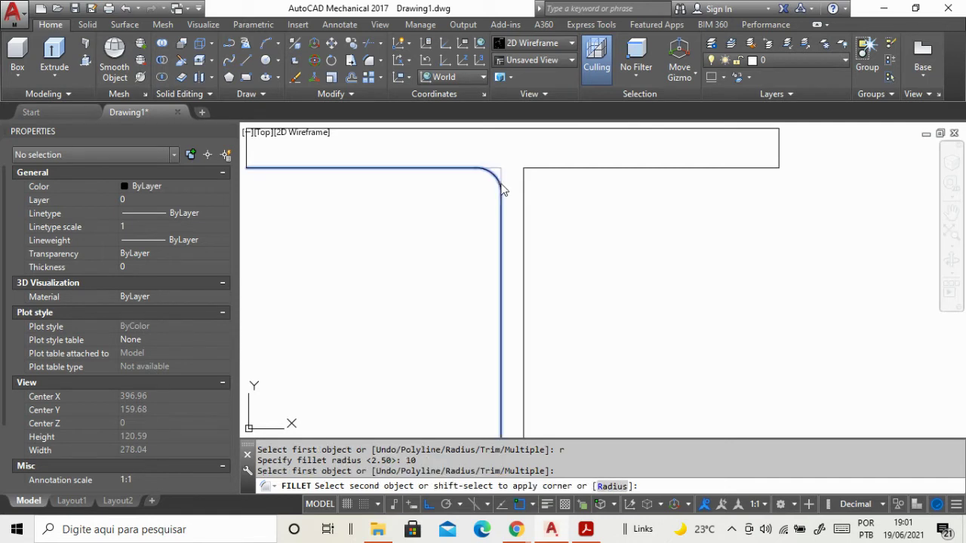
pyautogui.click(501, 189)
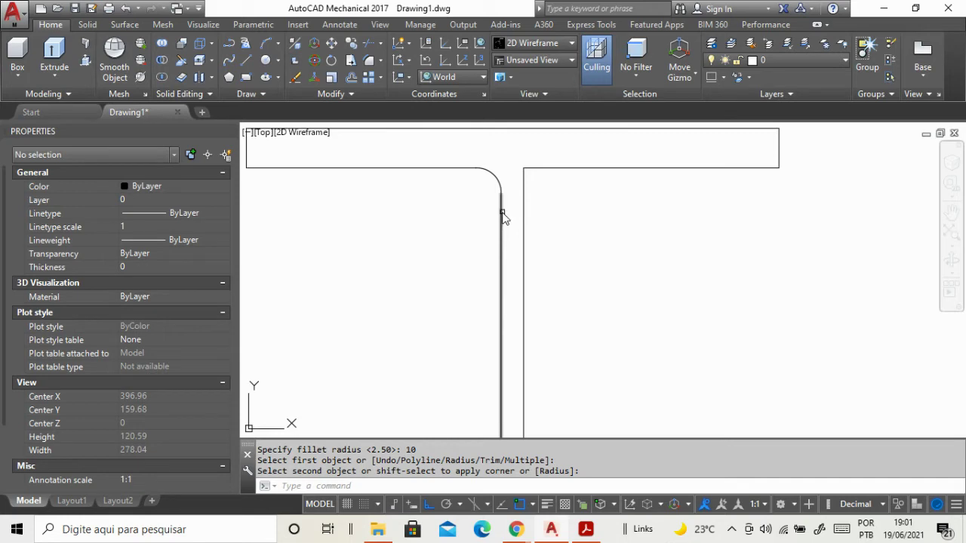
pyautogui.press('Return')
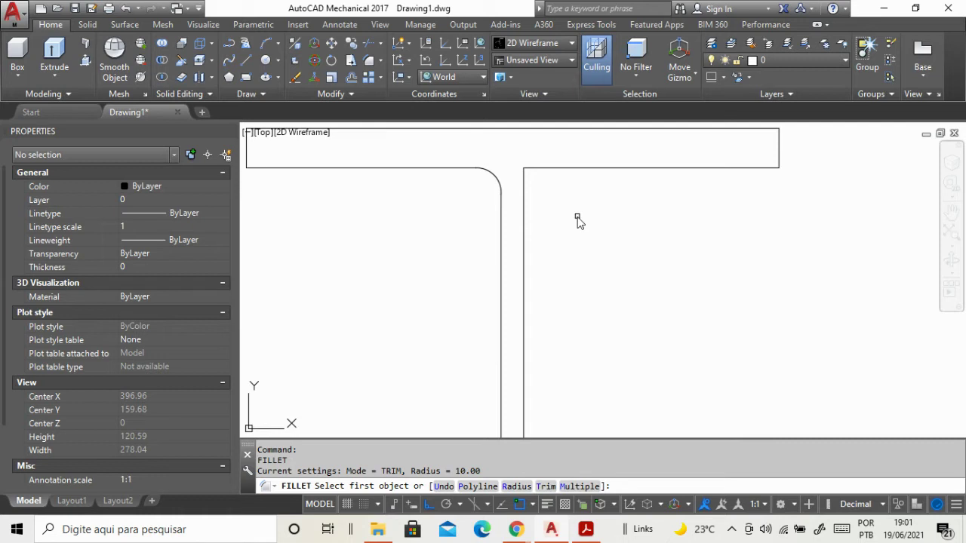
pyautogui.click(524, 184)
pyautogui.click(532, 172)
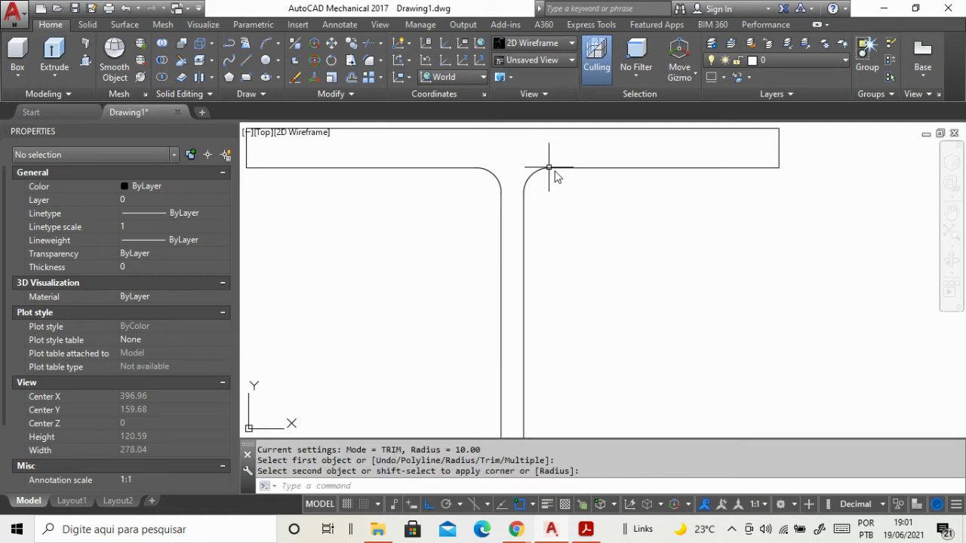
pyautogui.scroll(-4, 557, 174)
pyautogui.scroll(6, 550, 305)
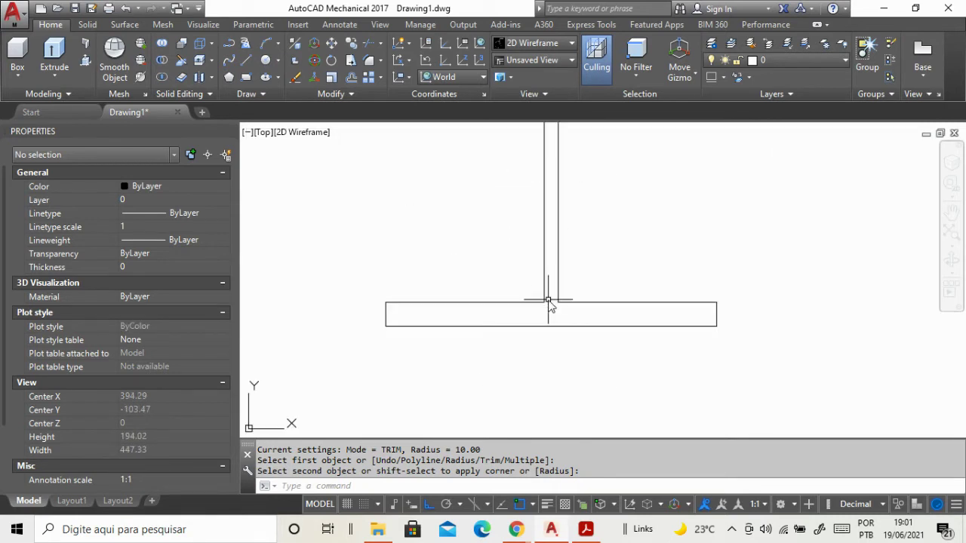
pyautogui.scroll(4, 550, 305)
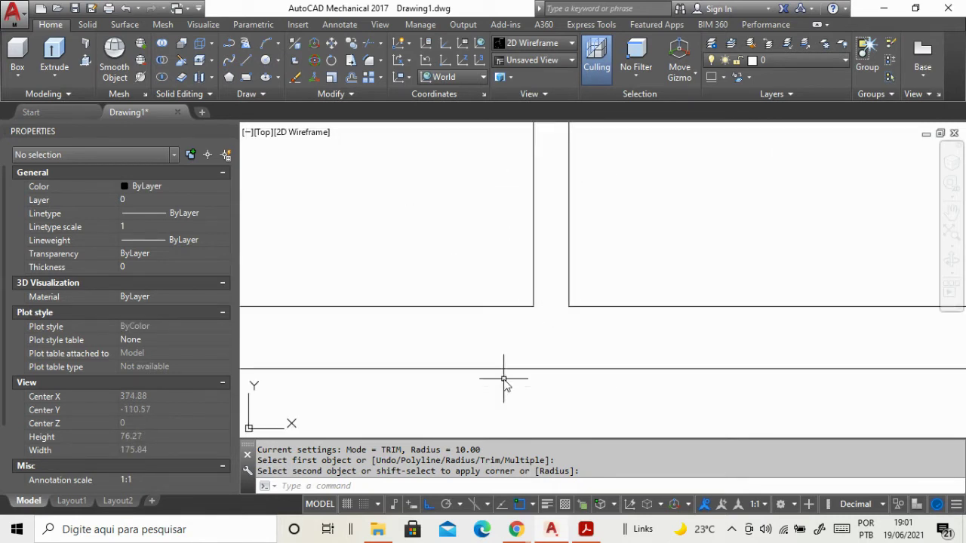
# Step: Round the left and right web-to-bottom-flange corners with radius 10 fillets
pyautogui.press('Escape')
pyautogui.press('Return')
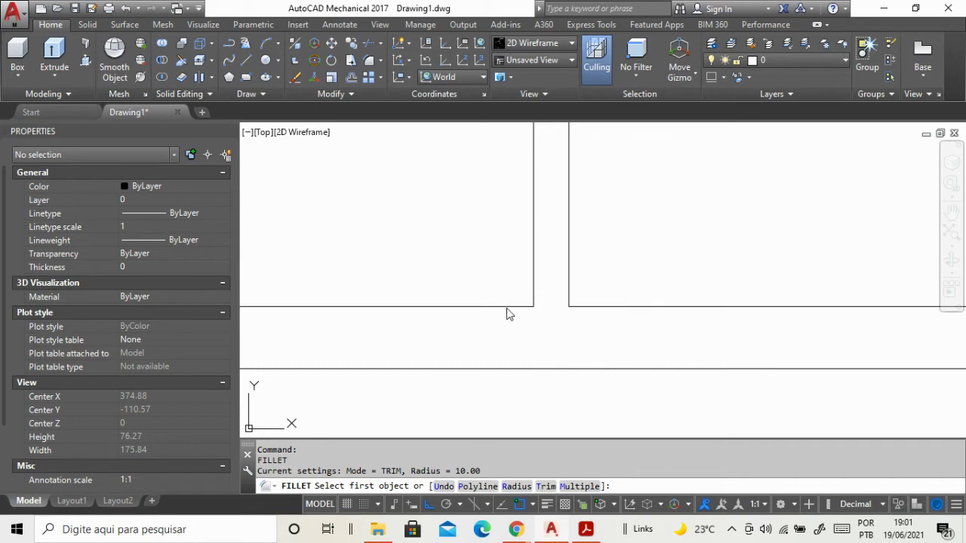
pyautogui.click(509, 307)
pyautogui.click(532, 281)
pyautogui.press('Return')
pyautogui.click(578, 309)
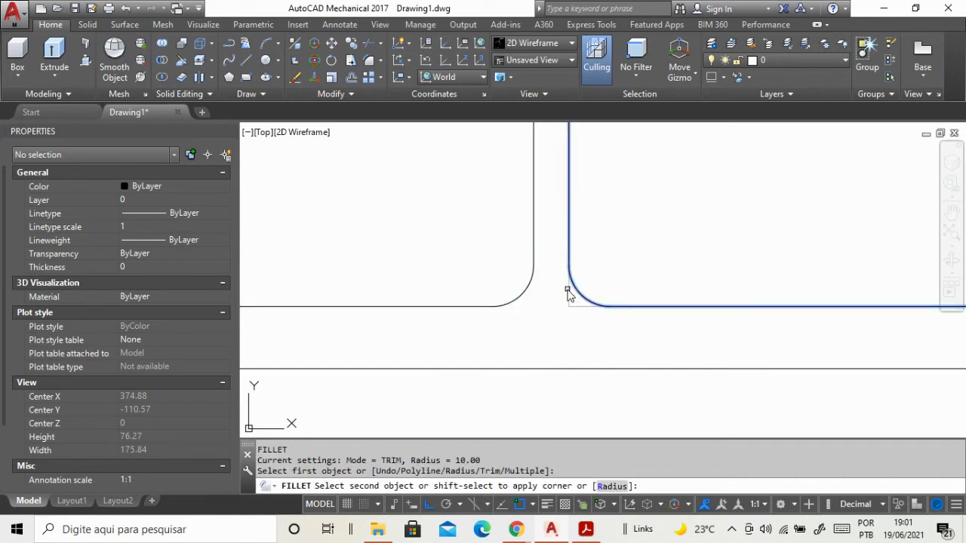
pyautogui.click(568, 294)
pyautogui.scroll(-5, 528, 345)
pyautogui.scroll(-5, 505, 354)
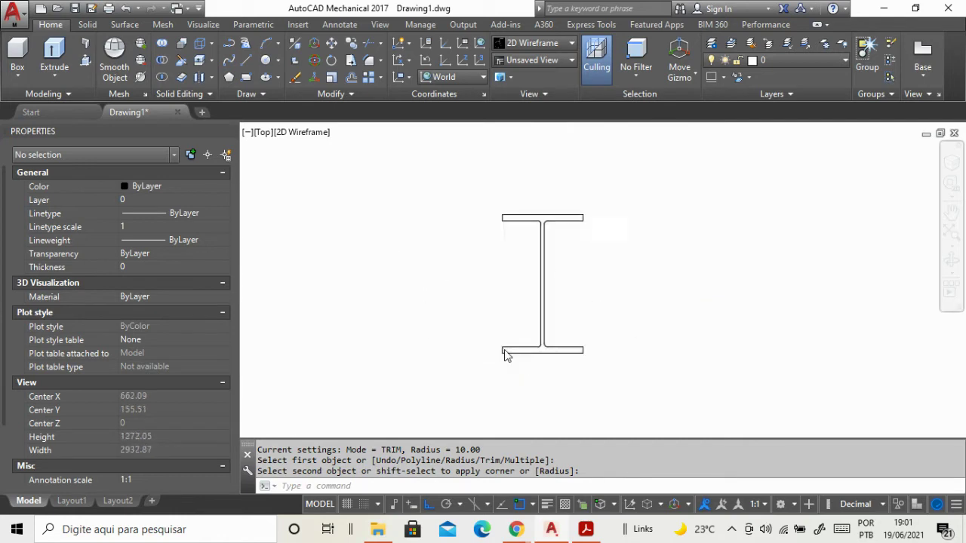
pyautogui.scroll(3, 505, 347)
pyautogui.scroll(-5, 508, 350)
pyautogui.scroll(2, 507, 326)
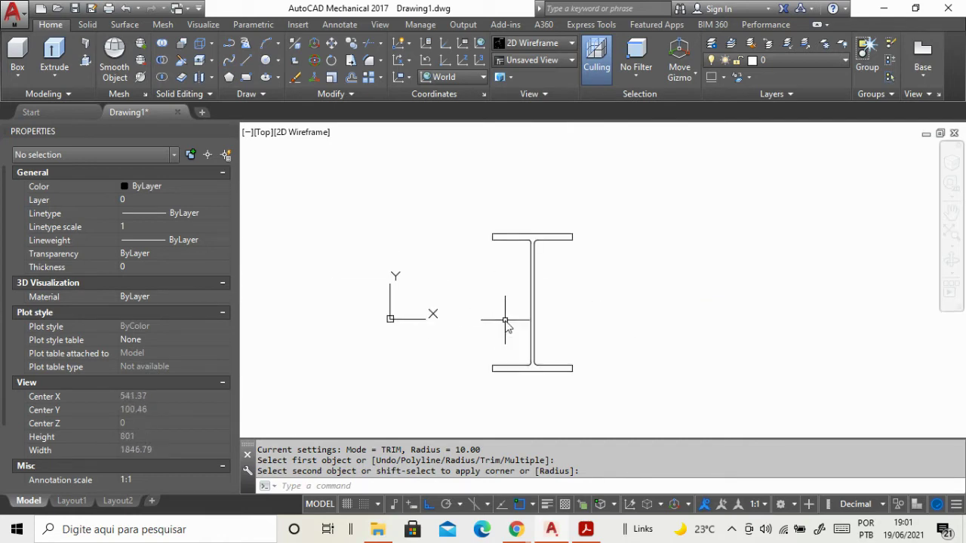
pyautogui.scroll(2, 506, 323)
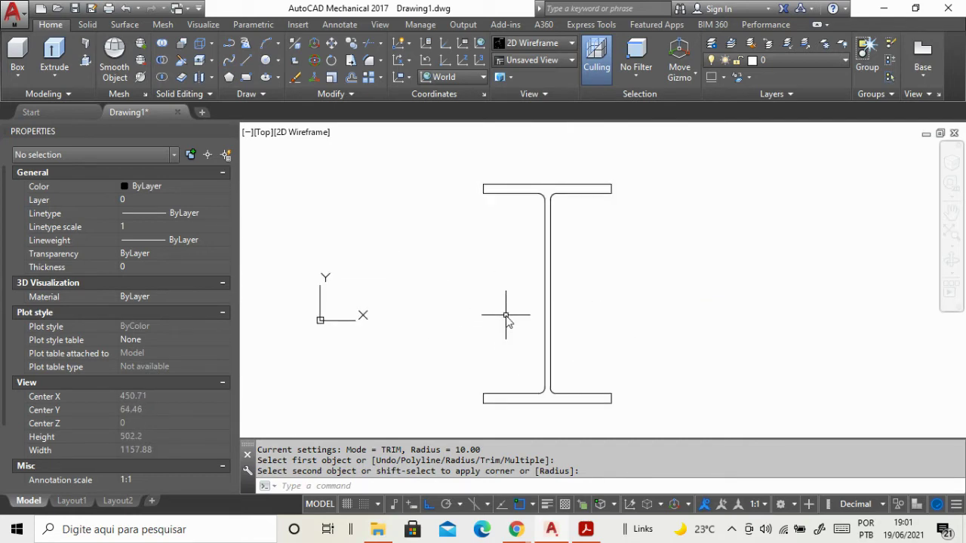
# Step: Window-select all 16 I-beam outline pieces and JOIN them into a single polyline
pyautogui.click(411, 155)
pyautogui.click(421, 157)
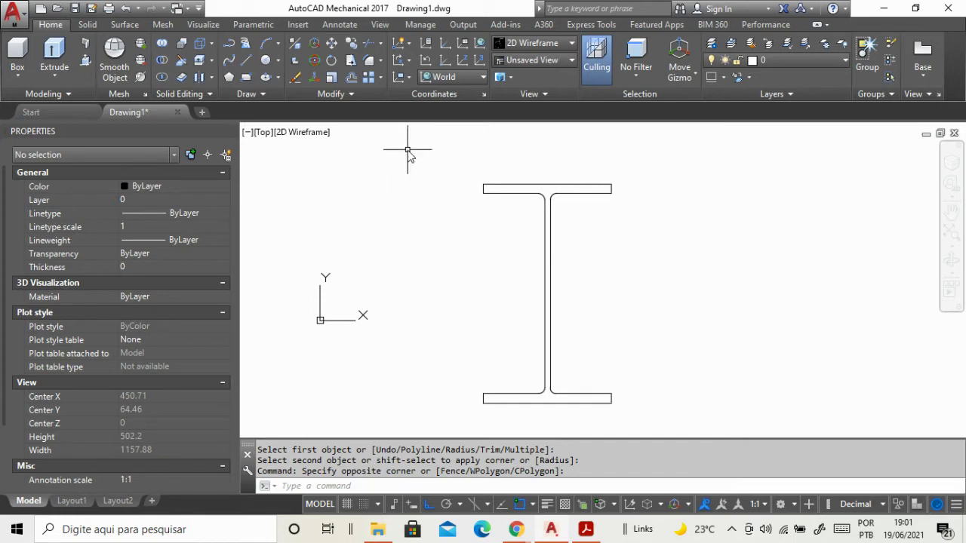
pyautogui.click(408, 150)
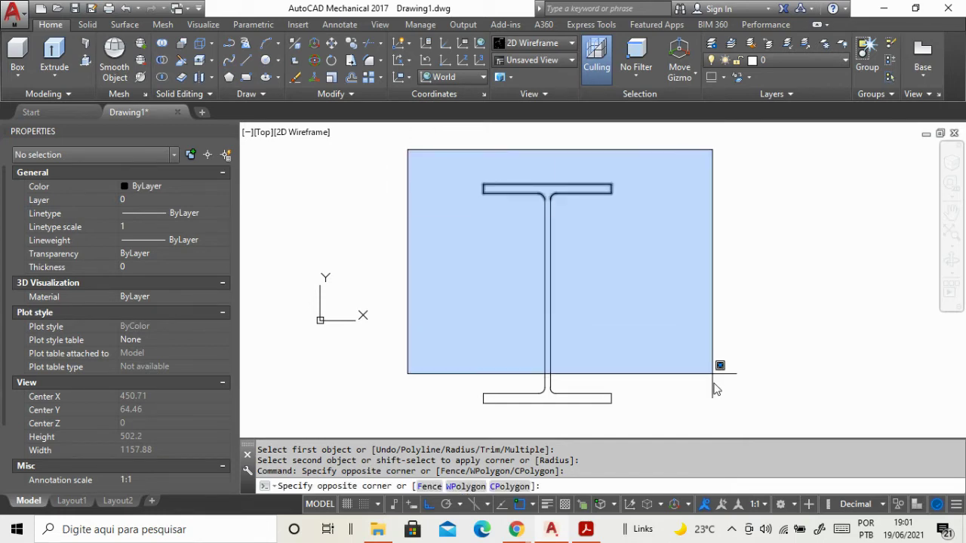
pyautogui.click(721, 423)
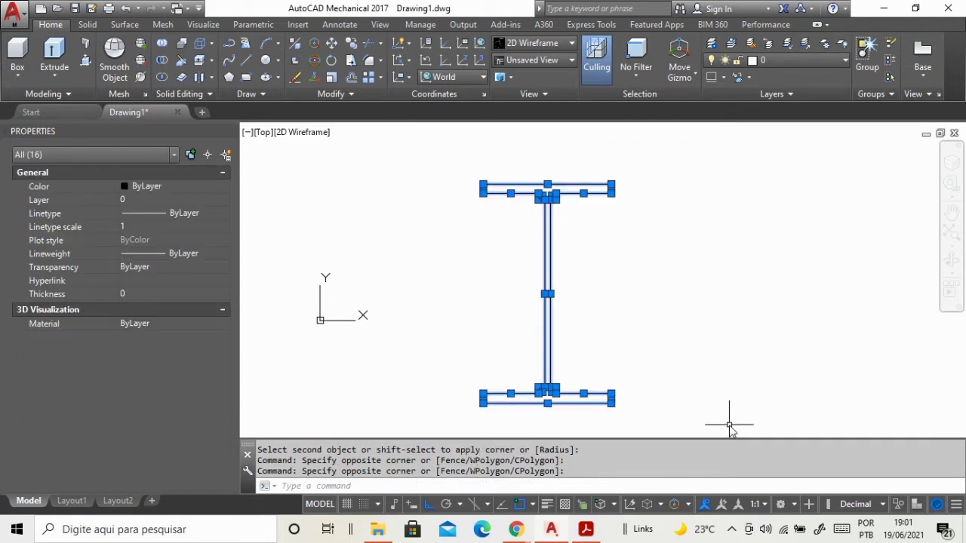
pyautogui.write('j')
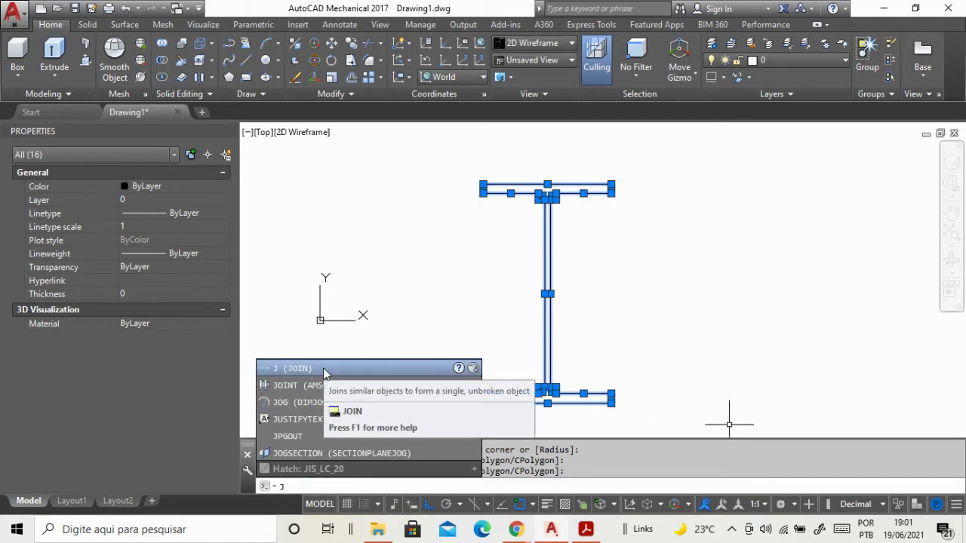
pyautogui.moveTo(293, 369)
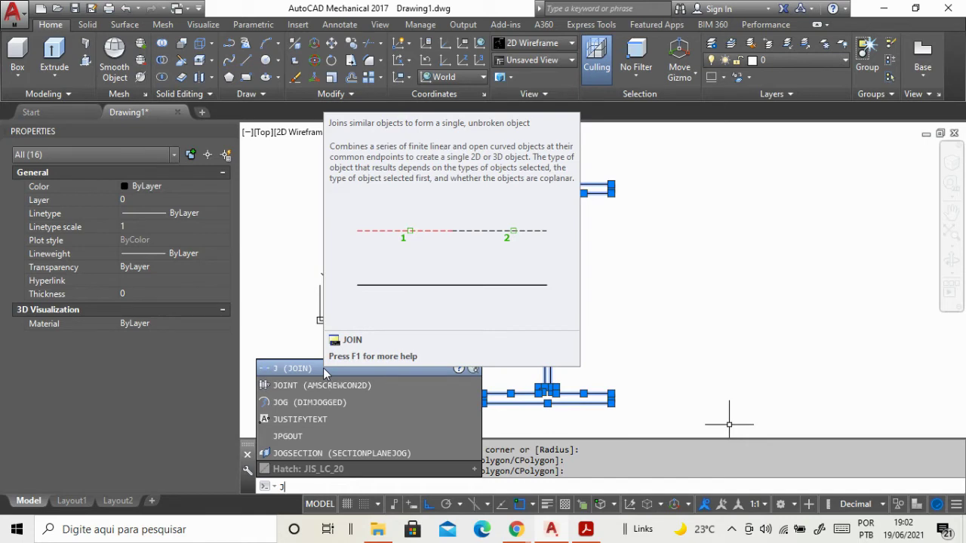
pyautogui.click(323, 367)
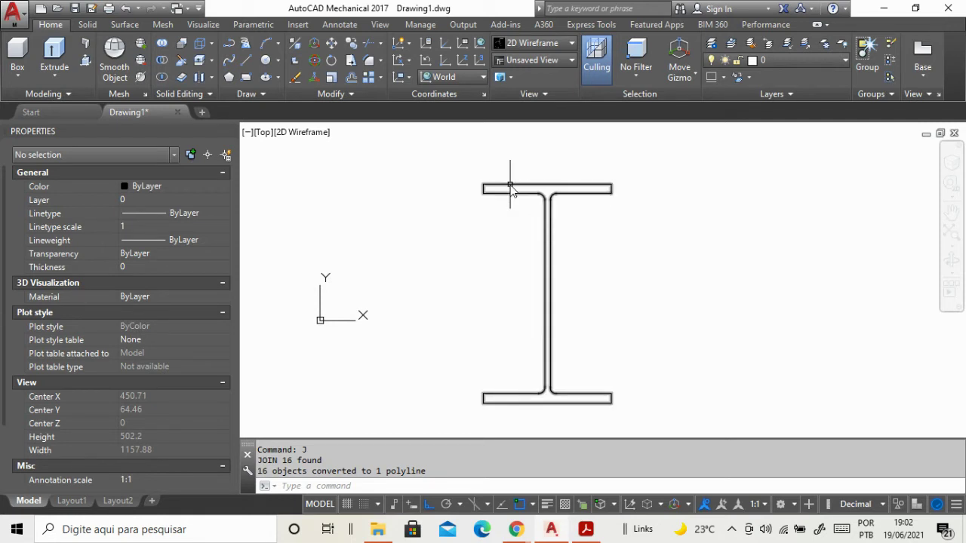
pyautogui.click(951, 260)
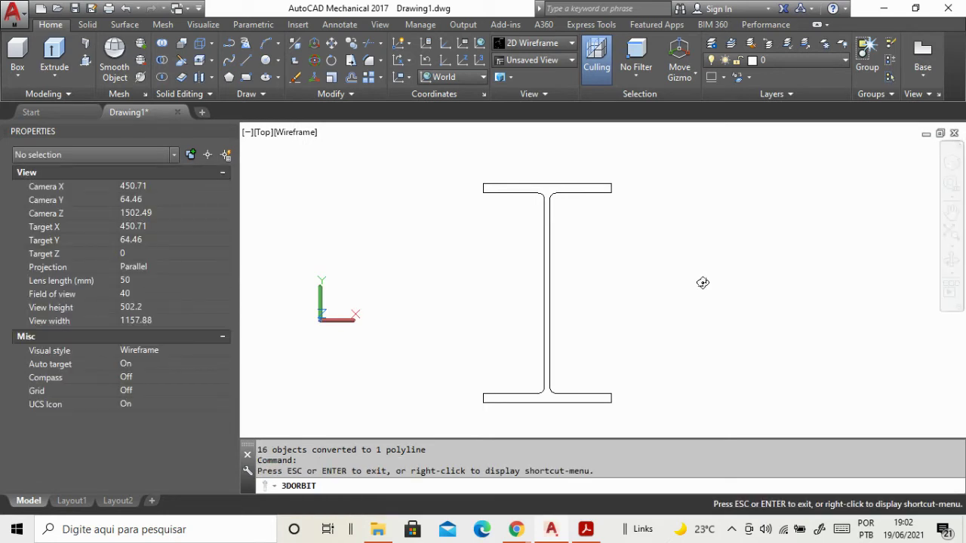
# Step: Orbit to an angled 3D view of the I-beam profile and zoom out
pyautogui.moveTo(636, 264)
pyautogui.mouseDown()
pyautogui.moveTo(599, 290)
pyautogui.moveTo(612, 280)
pyautogui.moveTo(535, 190)
pyautogui.moveTo(572, 199)
pyautogui.moveTo(502, 286)
pyautogui.moveTo(494, 270)
pyautogui.moveTo(483, 337)
pyautogui.mouseUp()
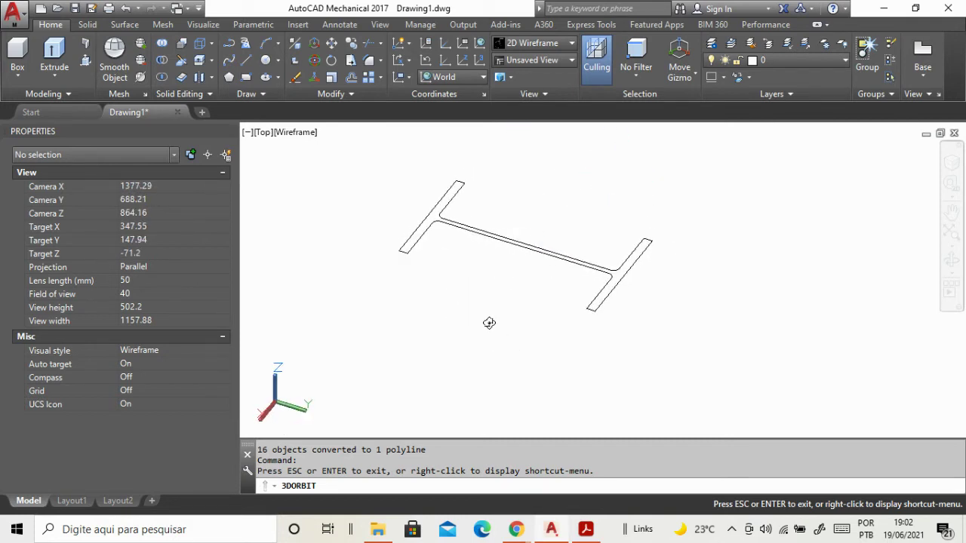
pyautogui.scroll(-2, 492, 321)
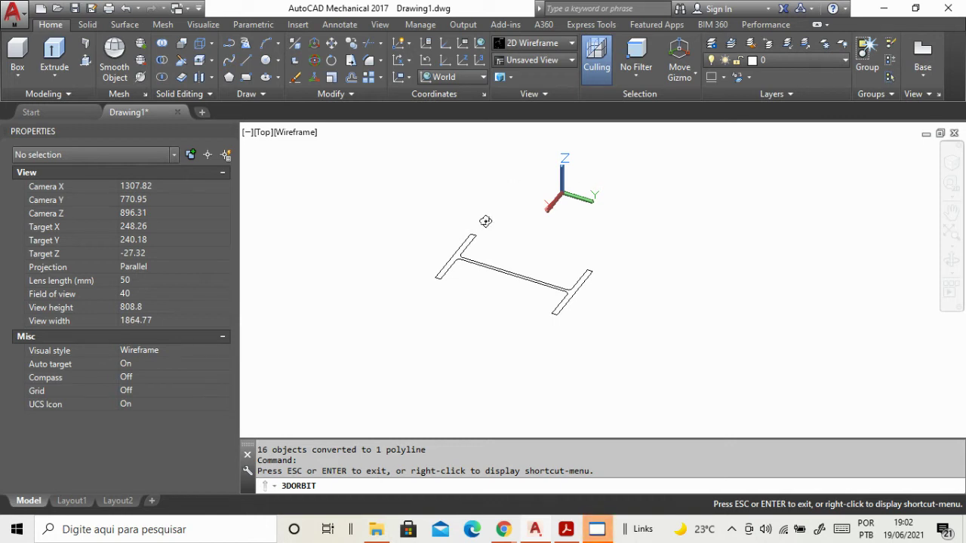
pyautogui.press('Escape')
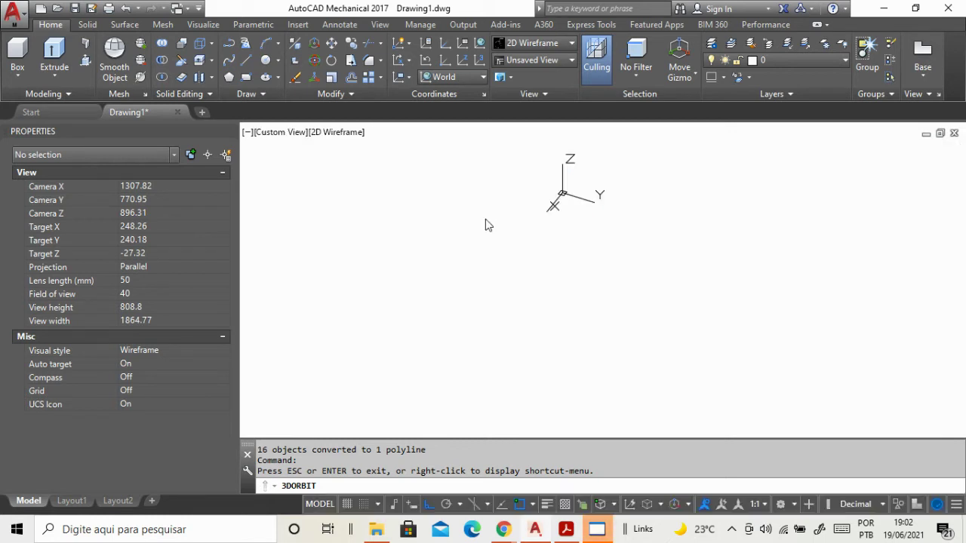
# Step: Extrude the I-beam polyline to a height of 3000 along Z
pyautogui.click(56, 53)
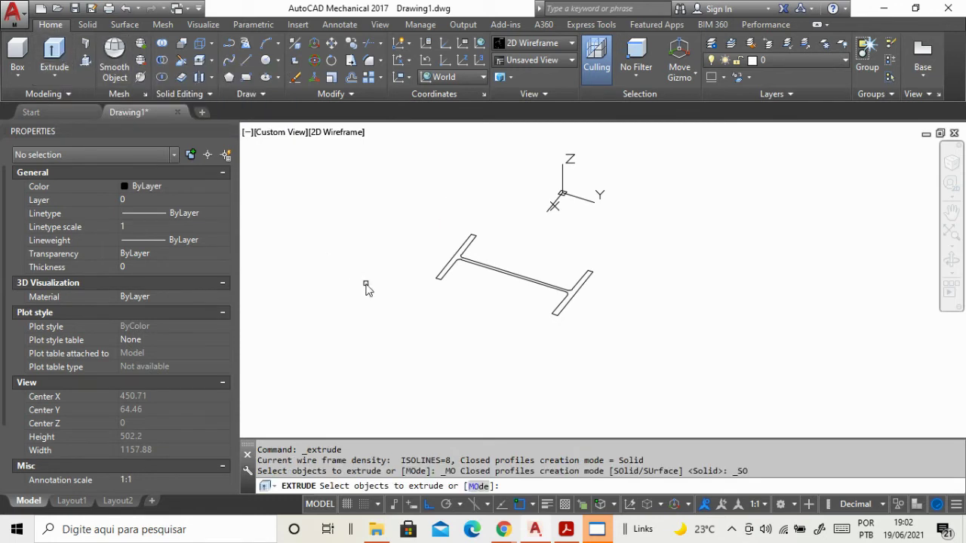
pyautogui.click(450, 276)
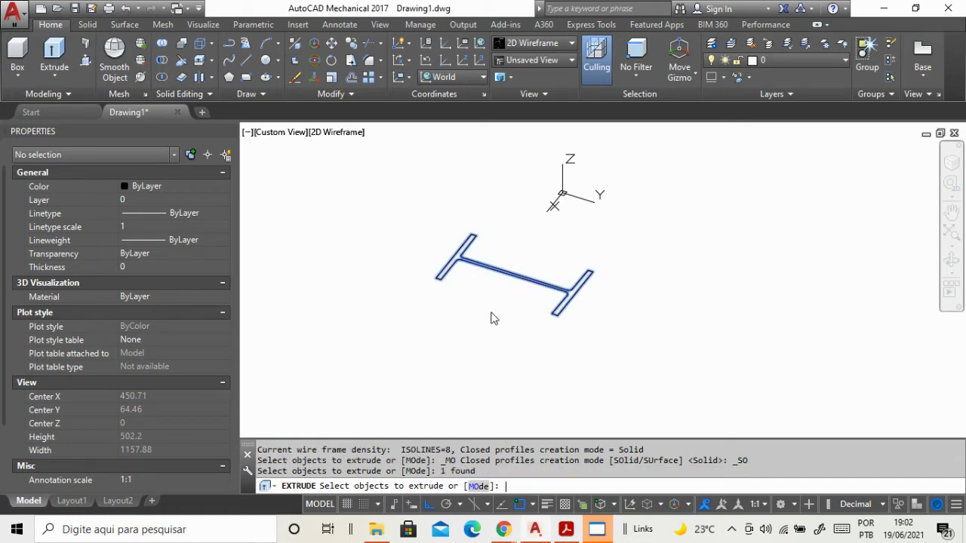
pyautogui.press('Return')
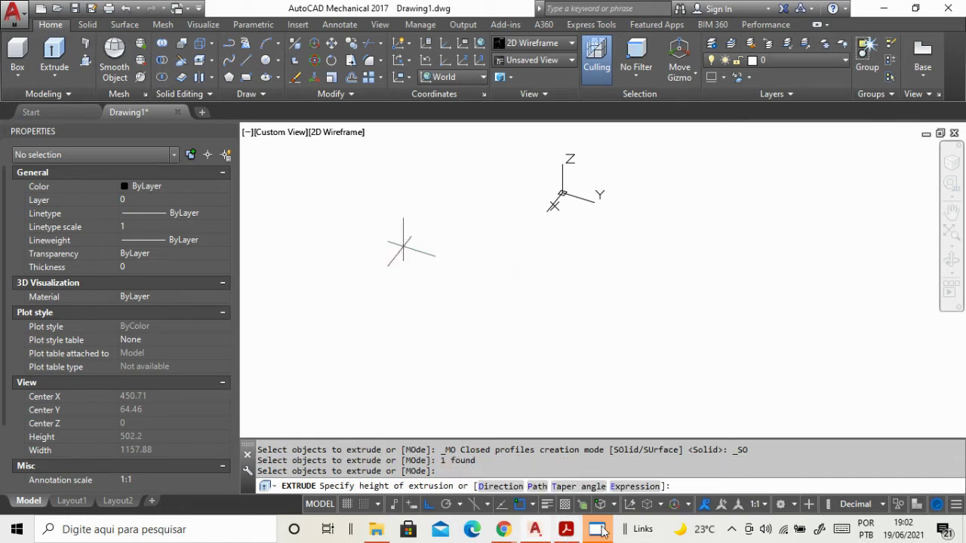
pyautogui.click(641, 428)
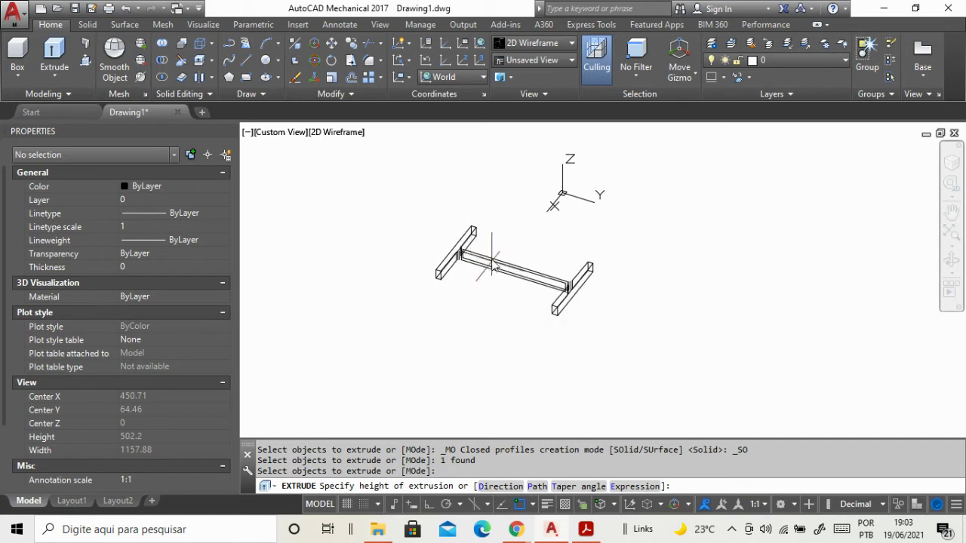
pyautogui.keyDown('shift'); pyautogui.moveTo(499, 304); pyautogui.dragTo(481, 231, button='middle'); pyautogui.keyUp('shift')
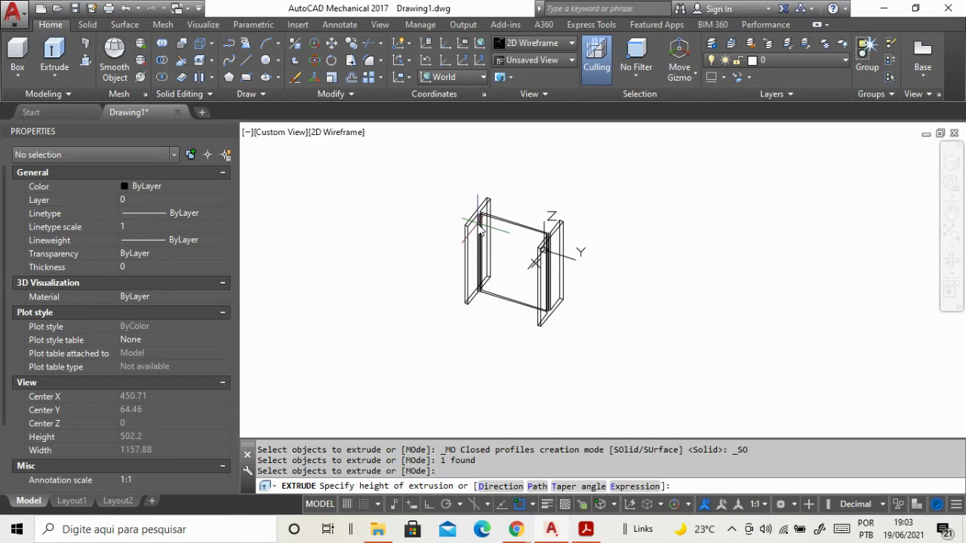
pyautogui.write('300')
pyautogui.write('0')
pyautogui.press('Return')
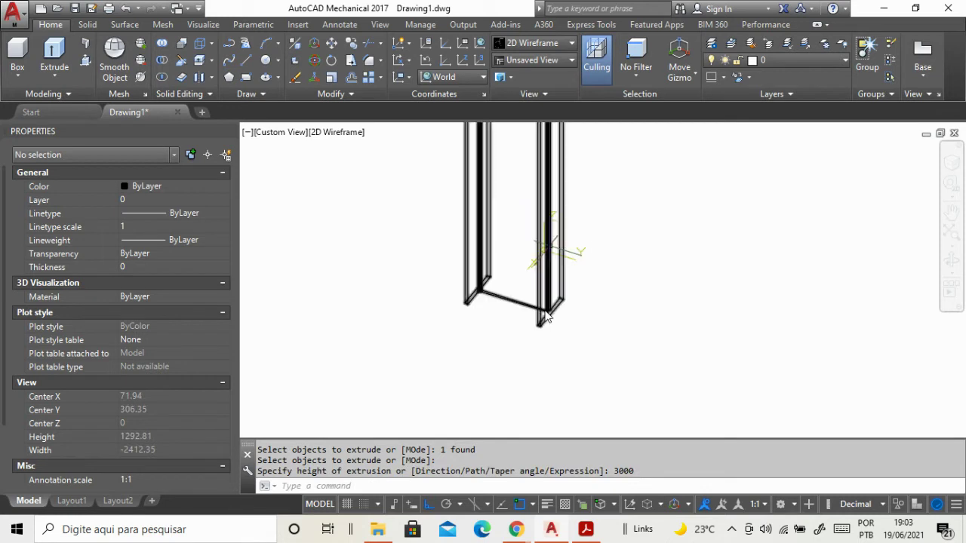
pyautogui.scroll(-3, 543, 321)
pyautogui.scroll(1, 531, 324)
pyautogui.scroll(-1, 530, 331)
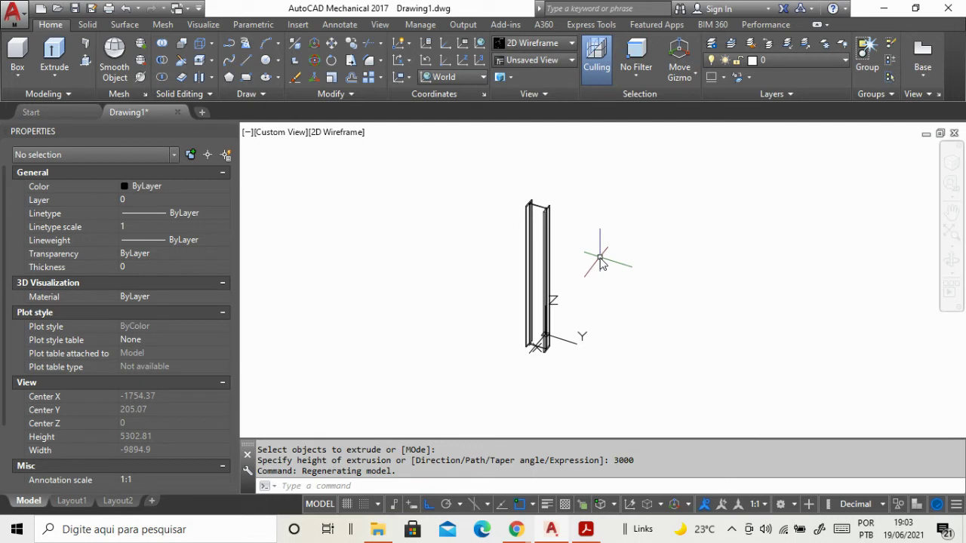
pyautogui.press('Escape')
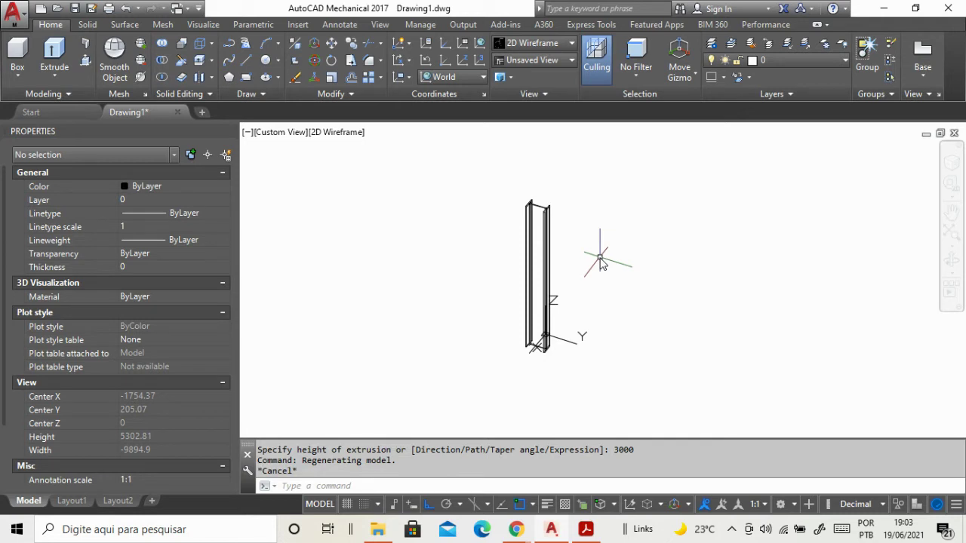
# Step: Start ROTATE3D and select the extruded beam solid
pyautogui.write('ro')
pyautogui.write('t')
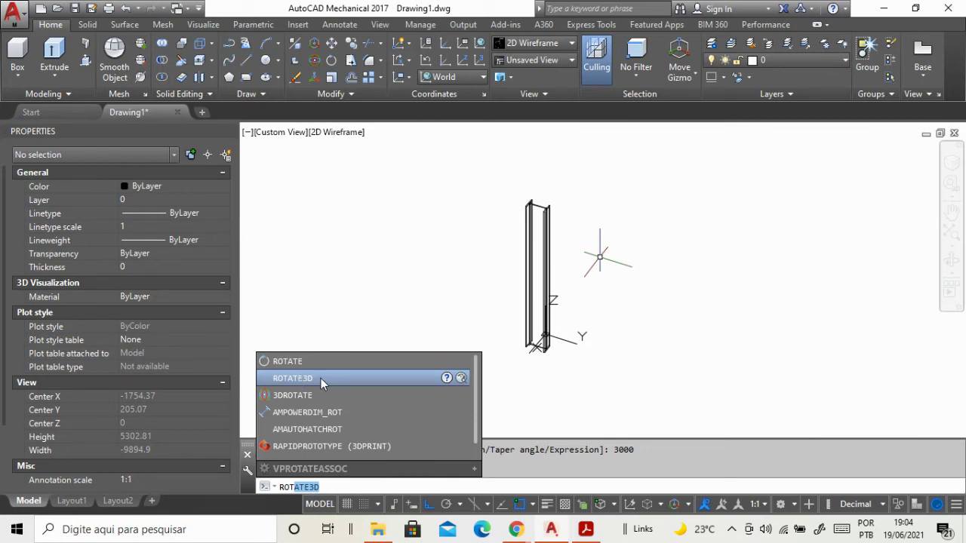
pyautogui.press('Escape')
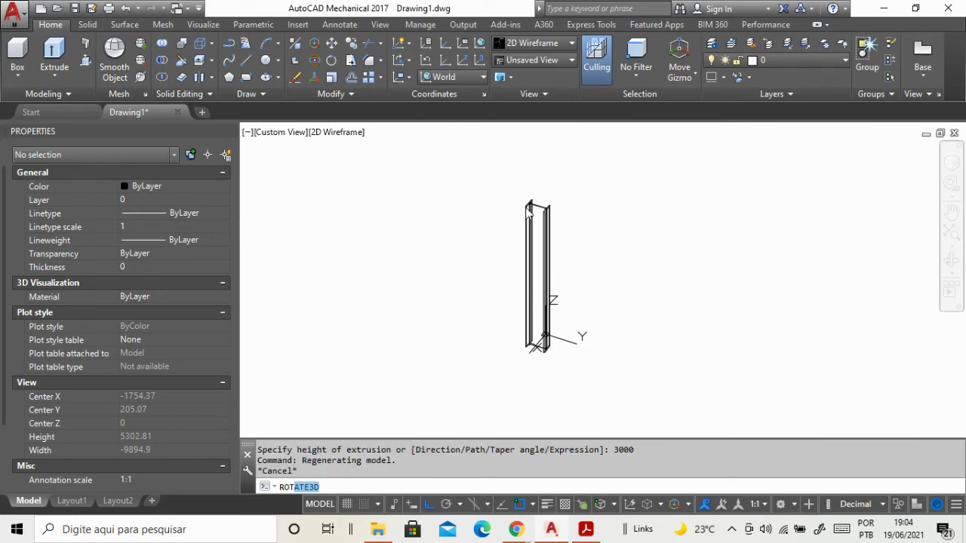
pyautogui.press('Return')
pyautogui.click(534, 233)
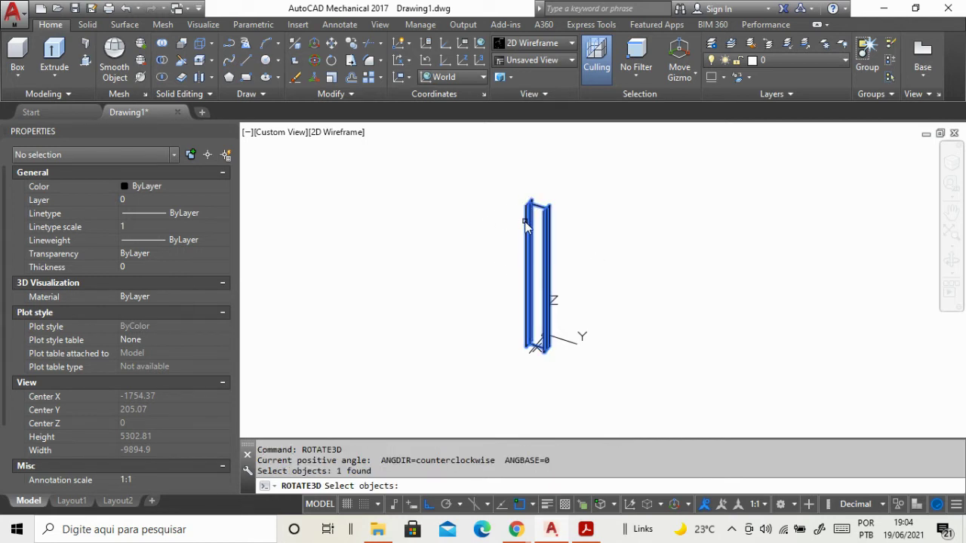
pyautogui.click(524, 227)
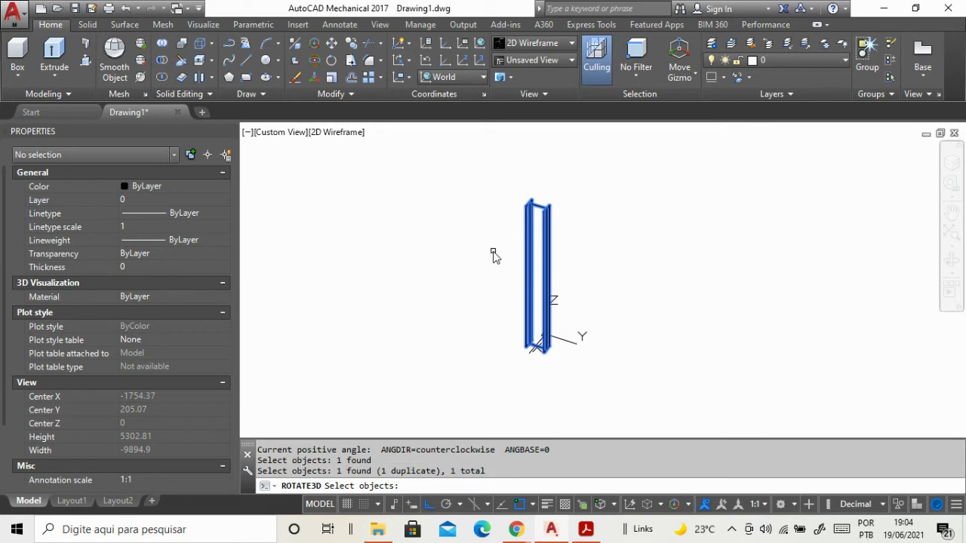
pyautogui.press('Return')
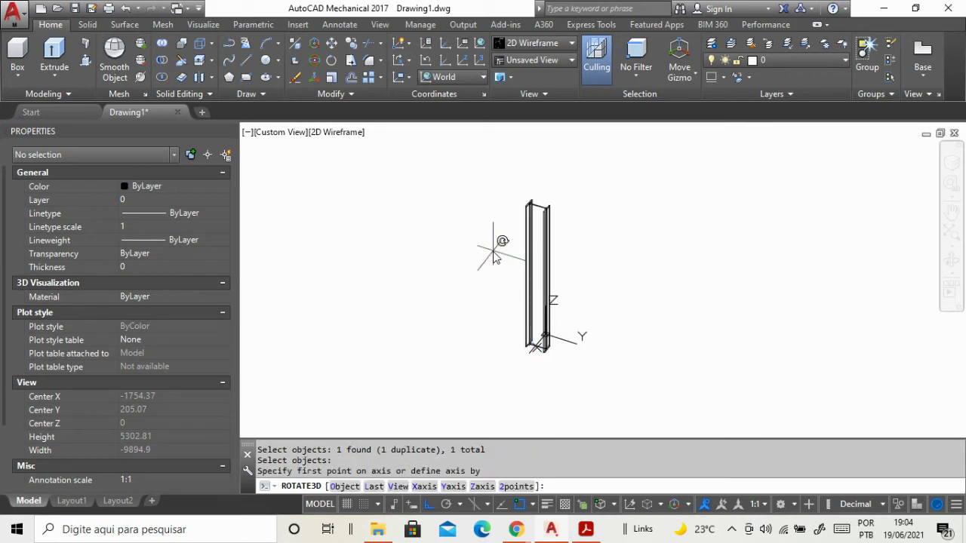
pyautogui.scroll(2, 569, 338)
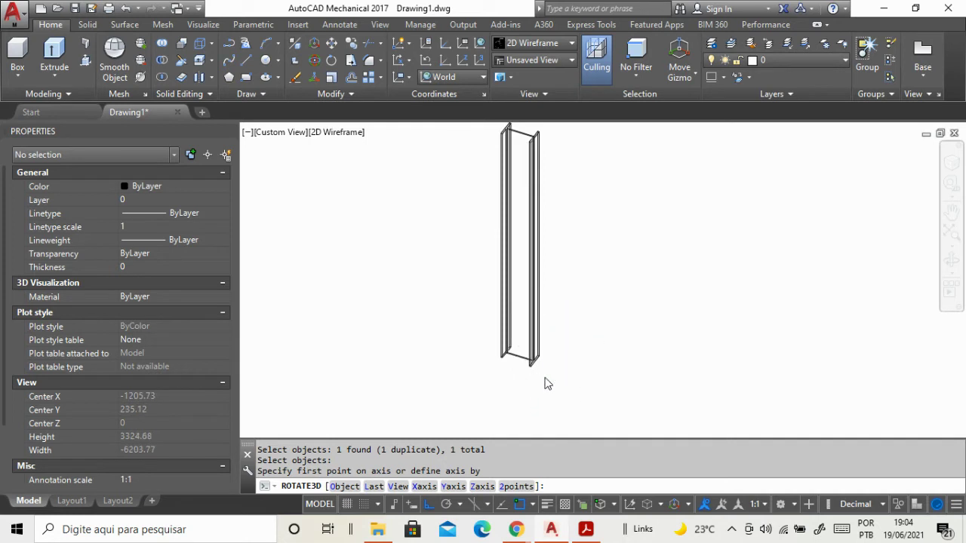
pyautogui.scroll(4, 545, 384)
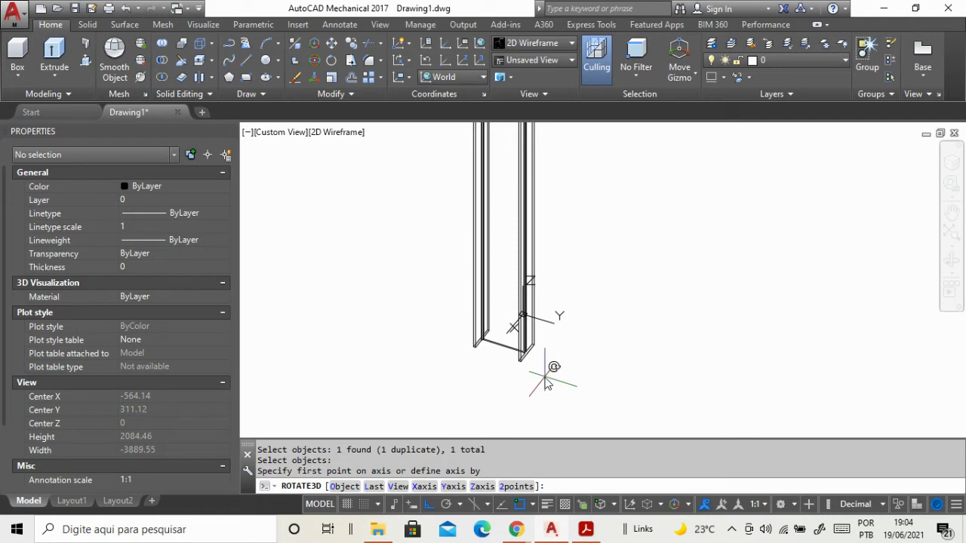
# Step: Define the rotation axis by two points and rotate the beam 90° to lie flat
pyautogui.click(511, 391)
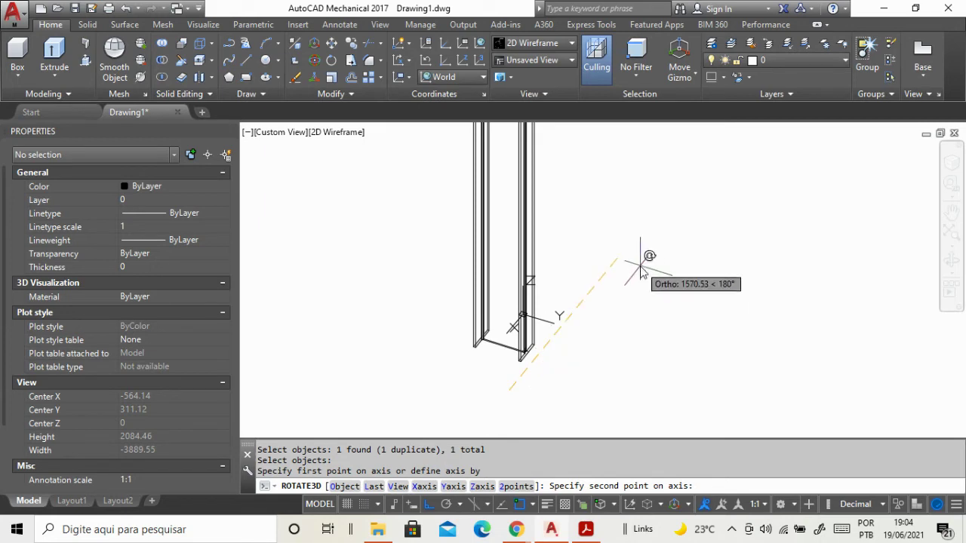
pyautogui.click(707, 170)
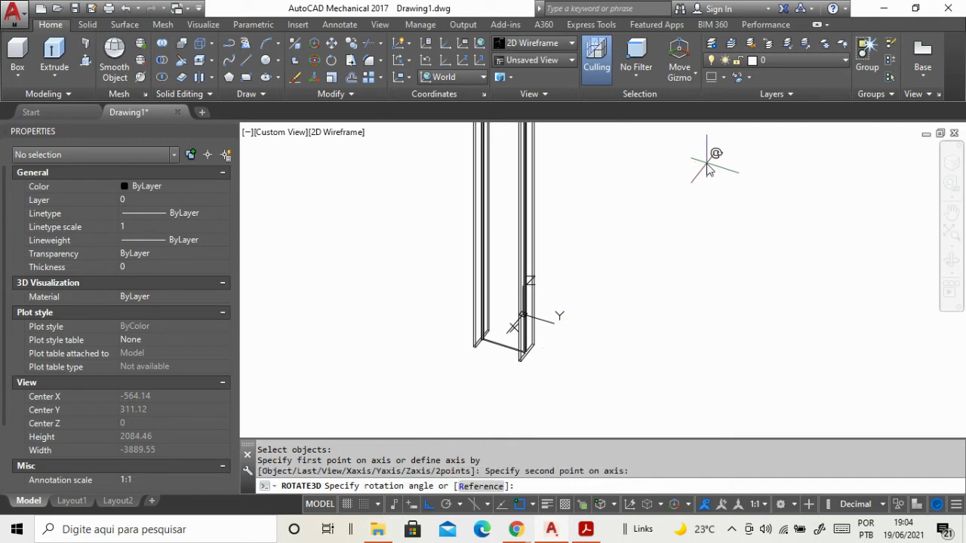
pyautogui.click(707, 171)
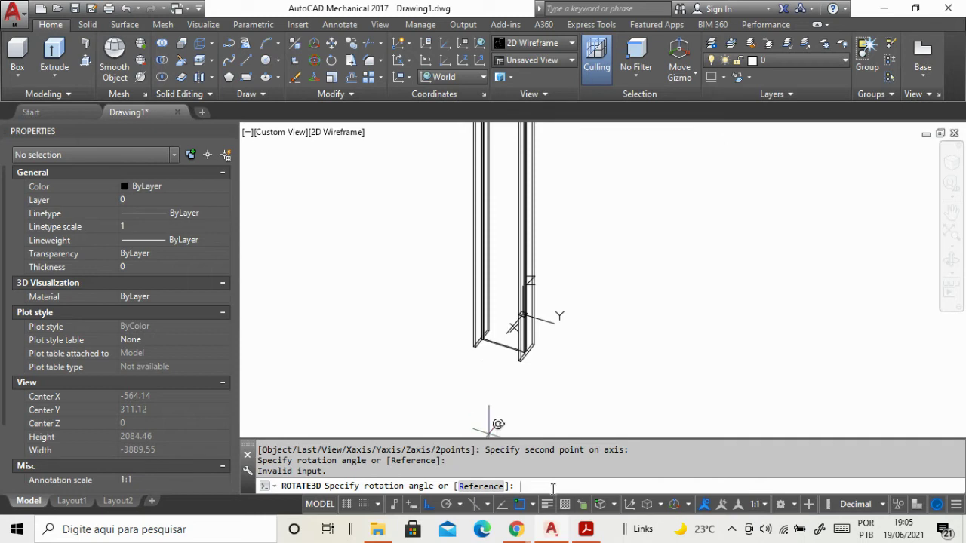
pyautogui.write('90')
pyautogui.press('Return')
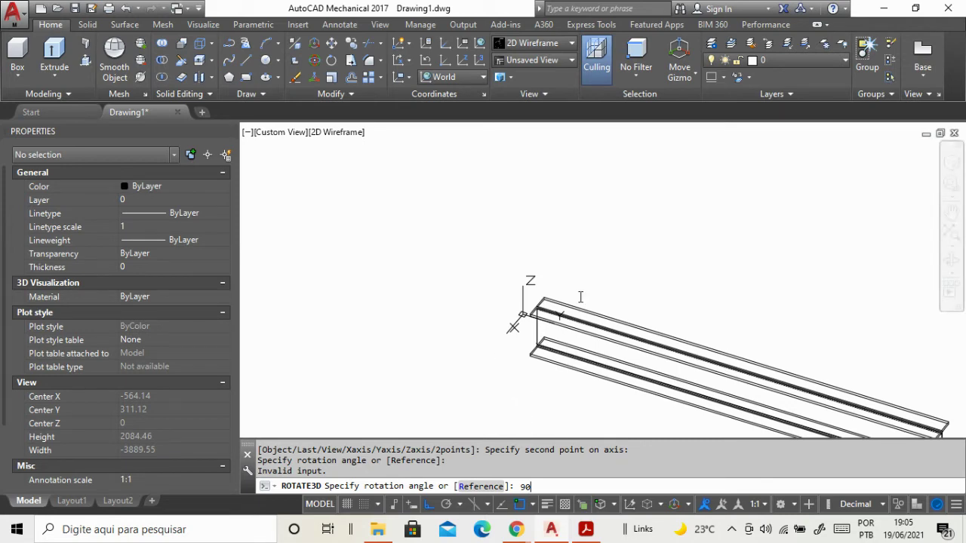
pyautogui.press('Return')
pyautogui.scroll(-4, 581, 296)
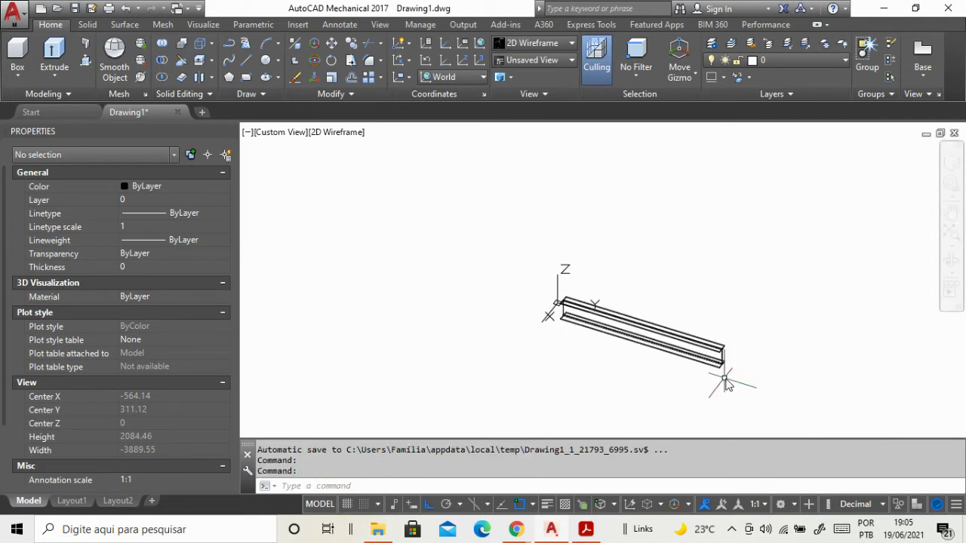
pyautogui.scroll(2, 731, 381)
pyautogui.scroll(4, 624, 355)
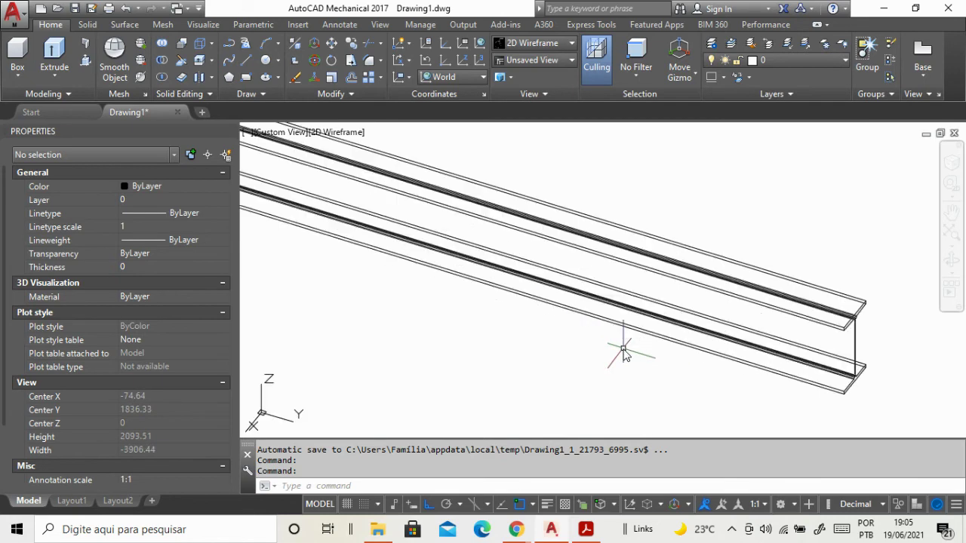
pyautogui.scroll(-2, 618, 345)
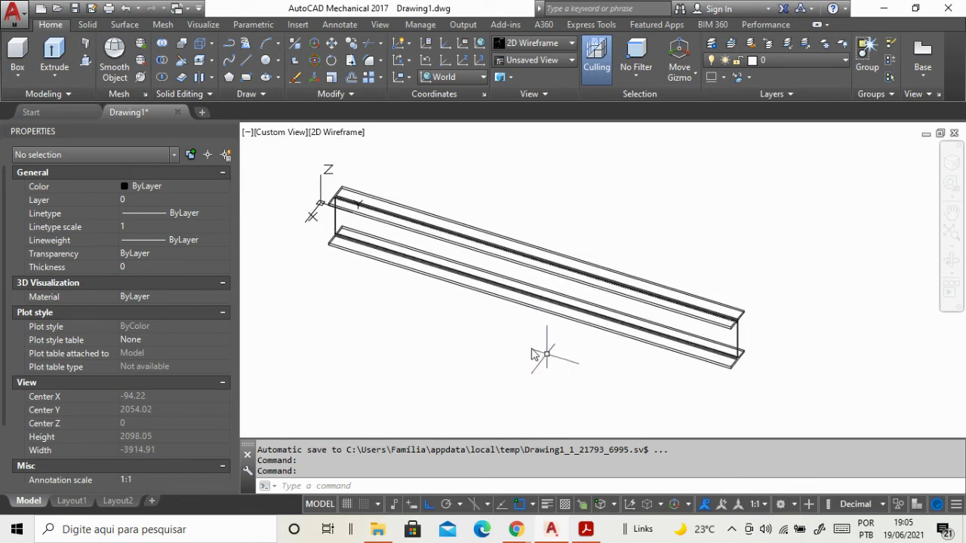
pyautogui.press('Escape')
# Step: Start ROTATE and select the lying I-beam
pyautogui.write('rot')
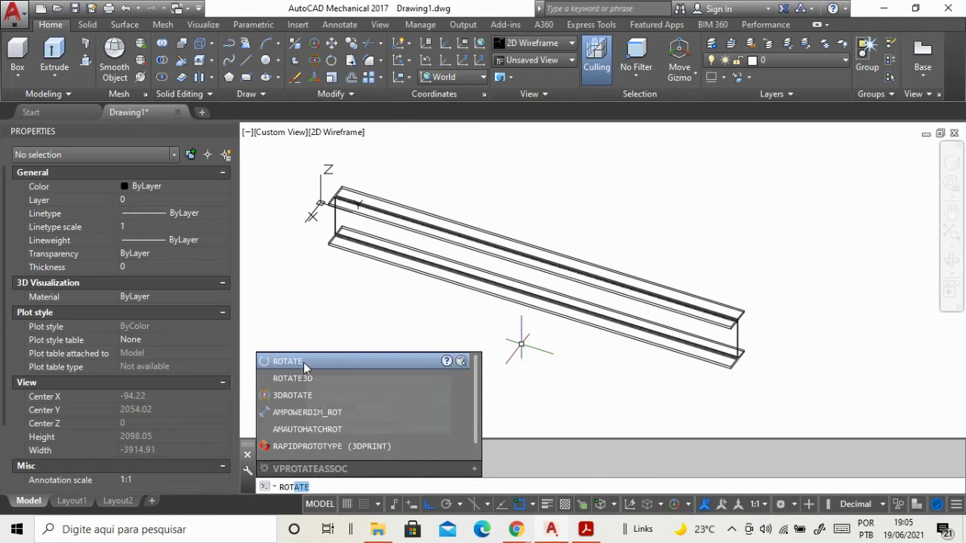
pyautogui.moveTo(288, 362)
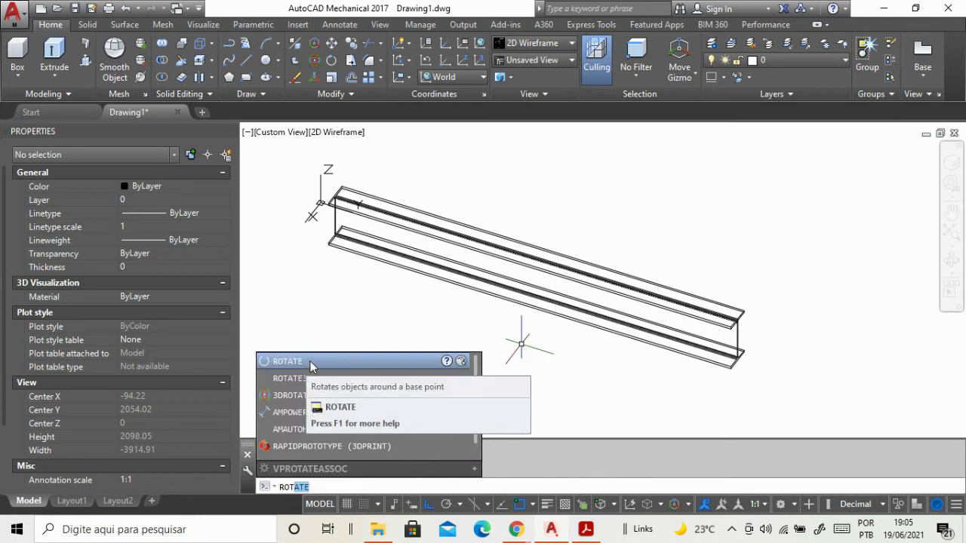
pyautogui.press('Escape')
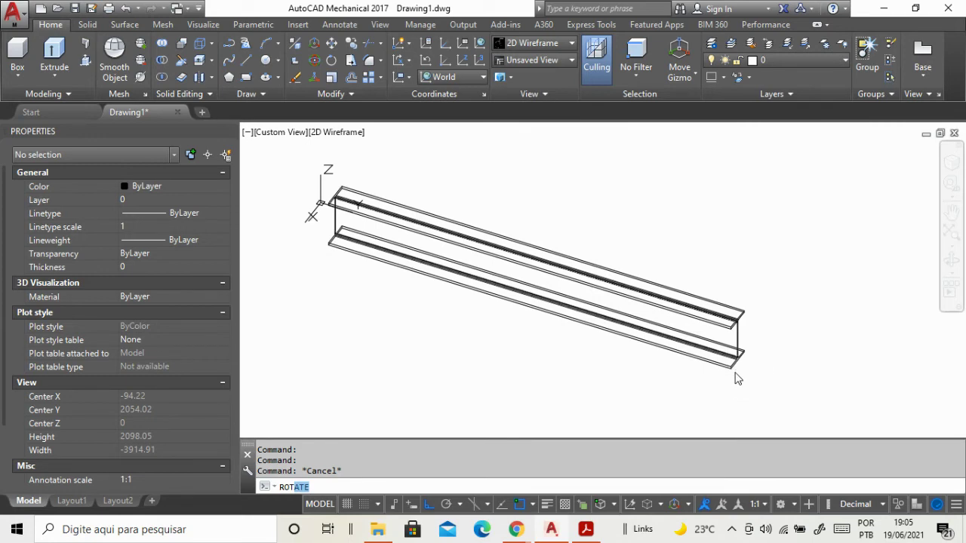
pyautogui.press('Return')
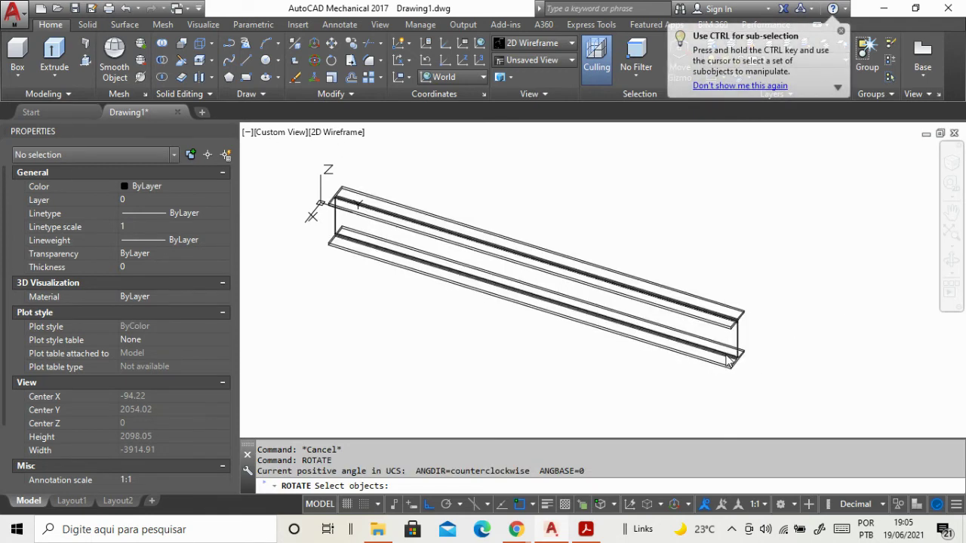
pyautogui.click(728, 360)
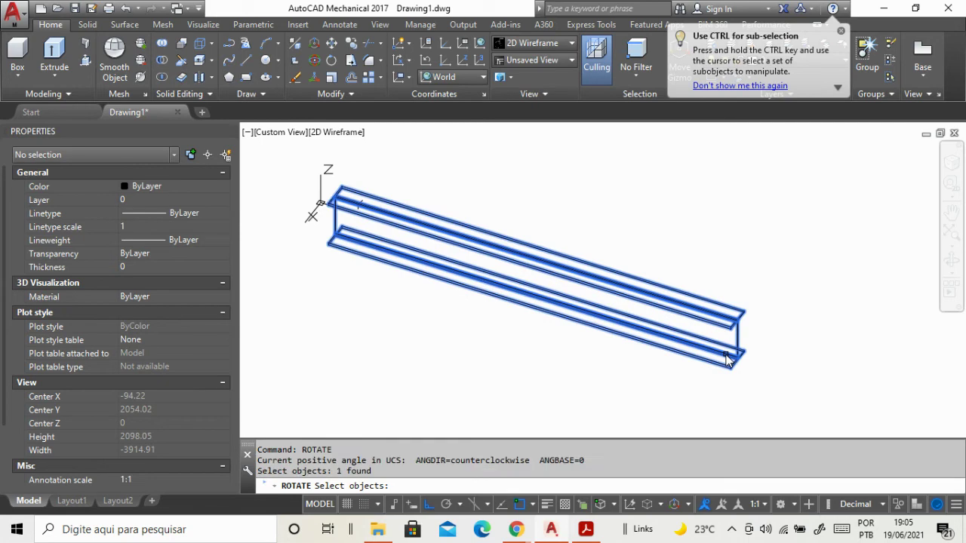
pyautogui.press('Return')
pyautogui.scroll(3, 739, 383)
pyautogui.scroll(2, 744, 395)
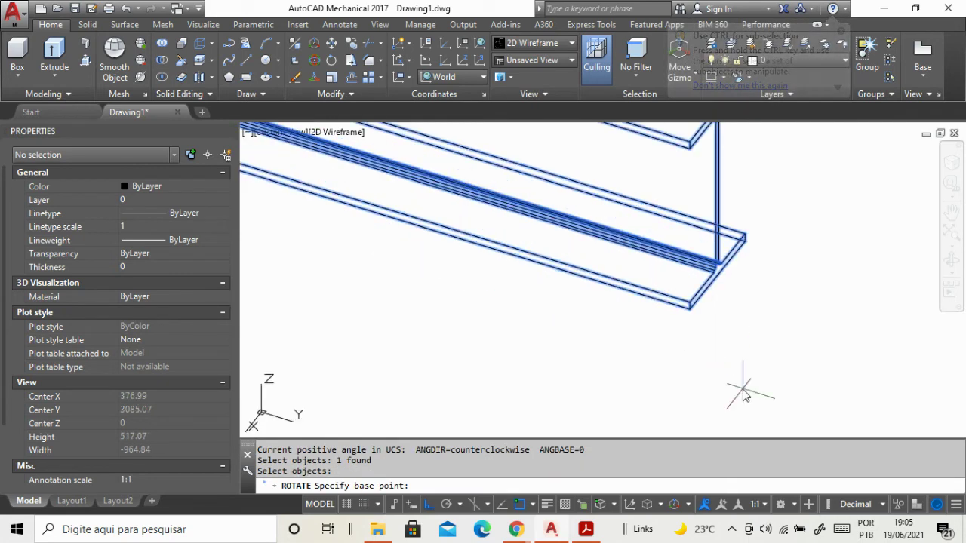
pyautogui.scroll(5, 706, 298)
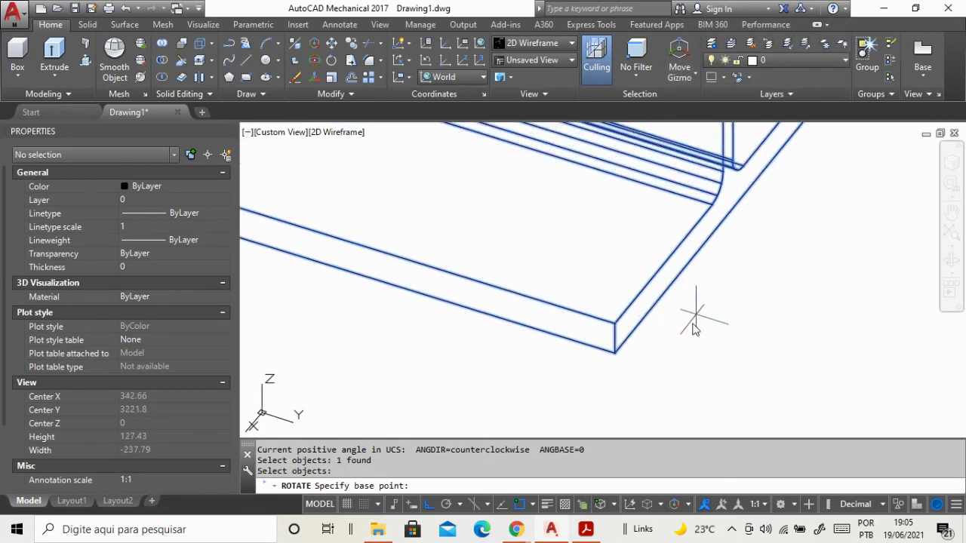
# Step: Rotate the beam 90° about its bottom end corner
pyautogui.click(615, 353)
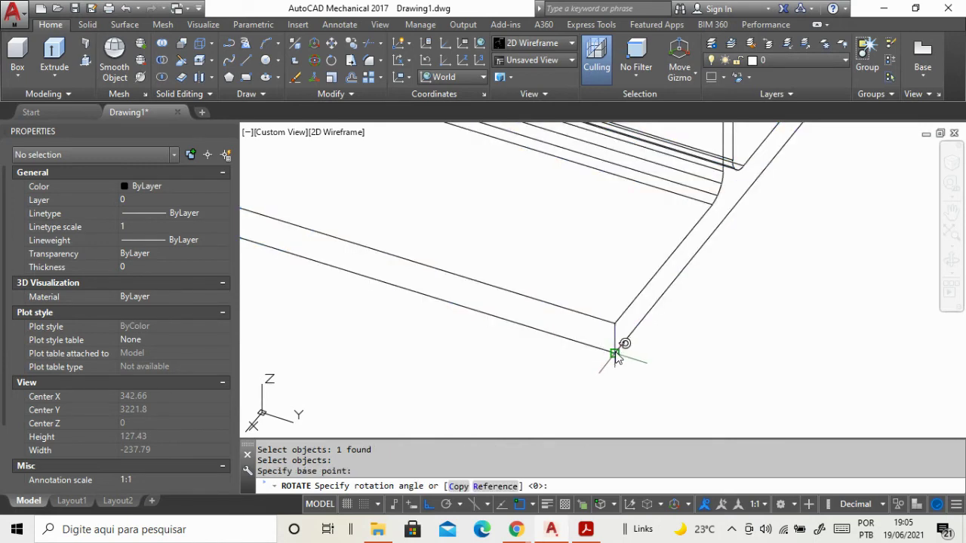
pyautogui.write('90')
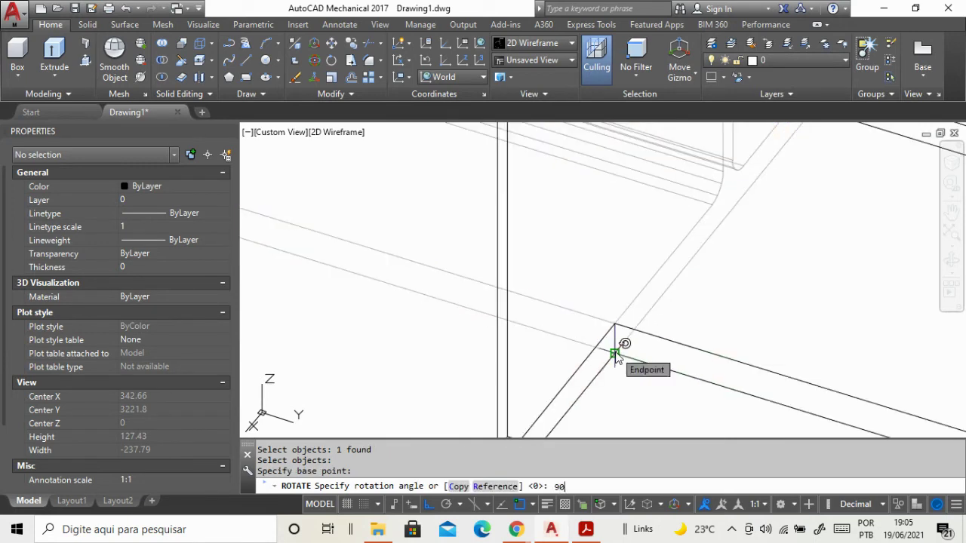
pyautogui.press('Return')
pyautogui.scroll(-5, 665, 275)
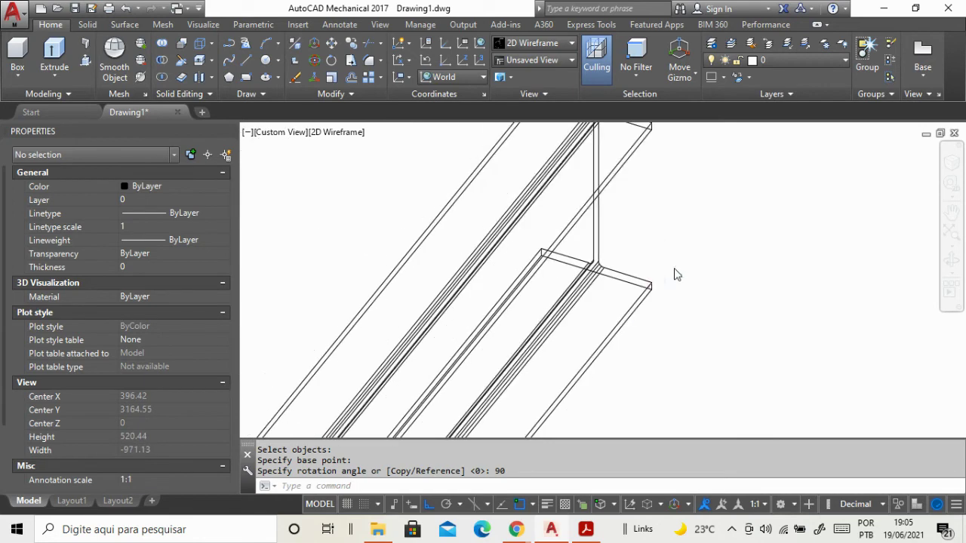
pyautogui.scroll(-5, 675, 274)
pyautogui.scroll(-4, 675, 271)
pyautogui.scroll(5, 638, 357)
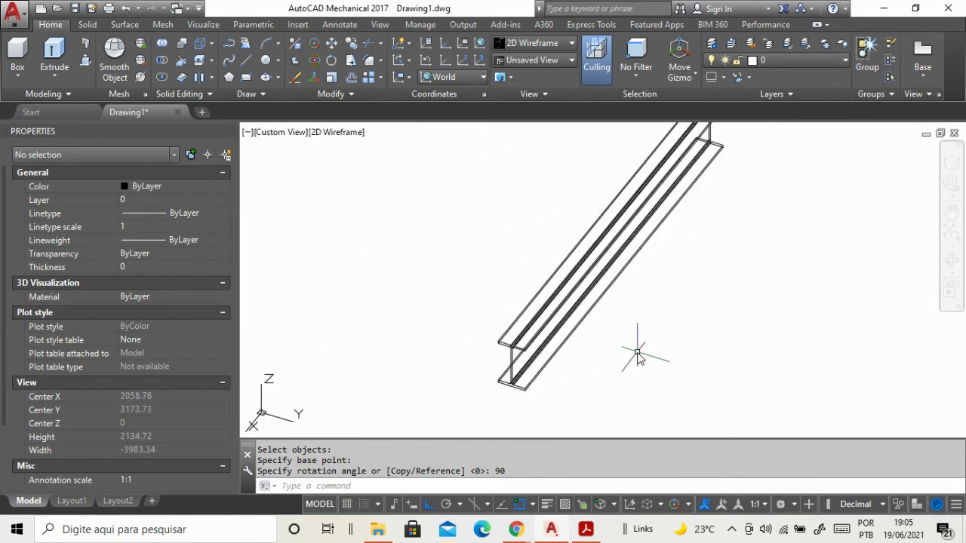
pyautogui.scroll(-3, 636, 351)
pyautogui.scroll(2, 640, 344)
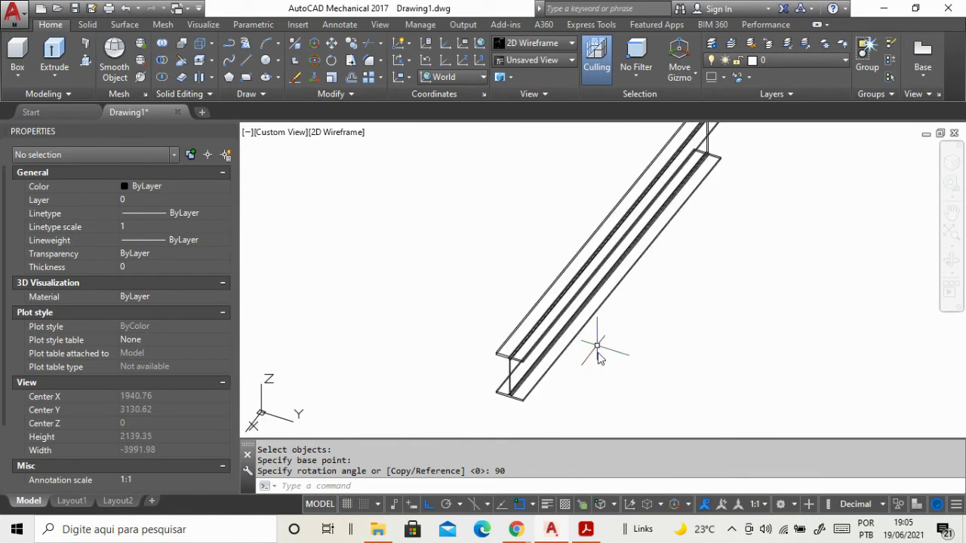
pyautogui.scroll(-5, 461, 264)
pyautogui.scroll(3, 465, 266)
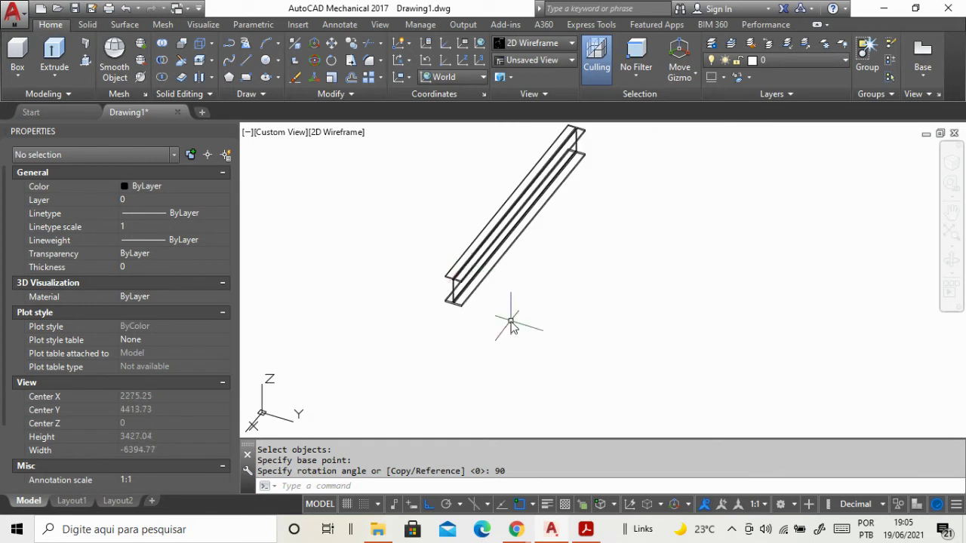
pyautogui.press('Escape')
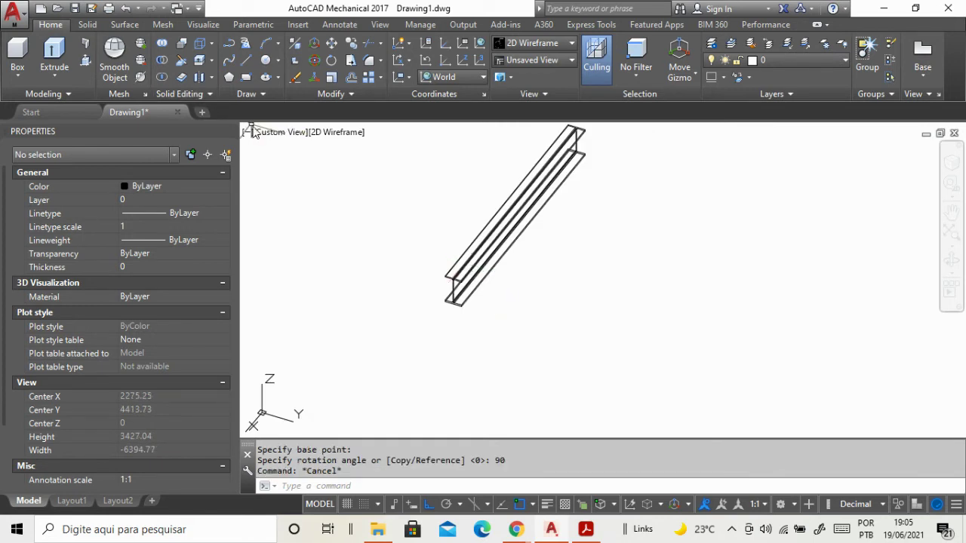
# Step: Draw a 3000-unit straight line from the beam's bottom end corner
pyautogui.scroll(4, 410, 274)
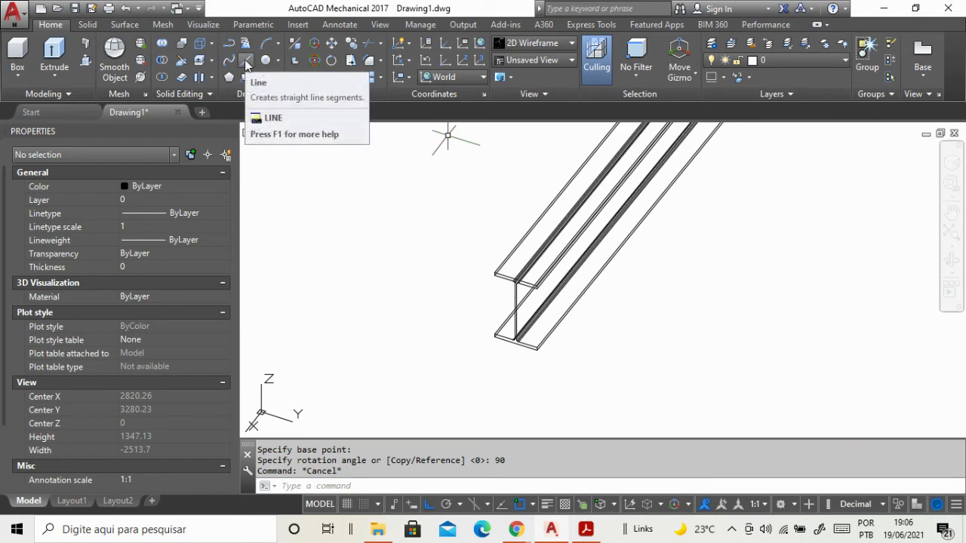
pyautogui.click(245, 64)
pyautogui.scroll(4, 549, 359)
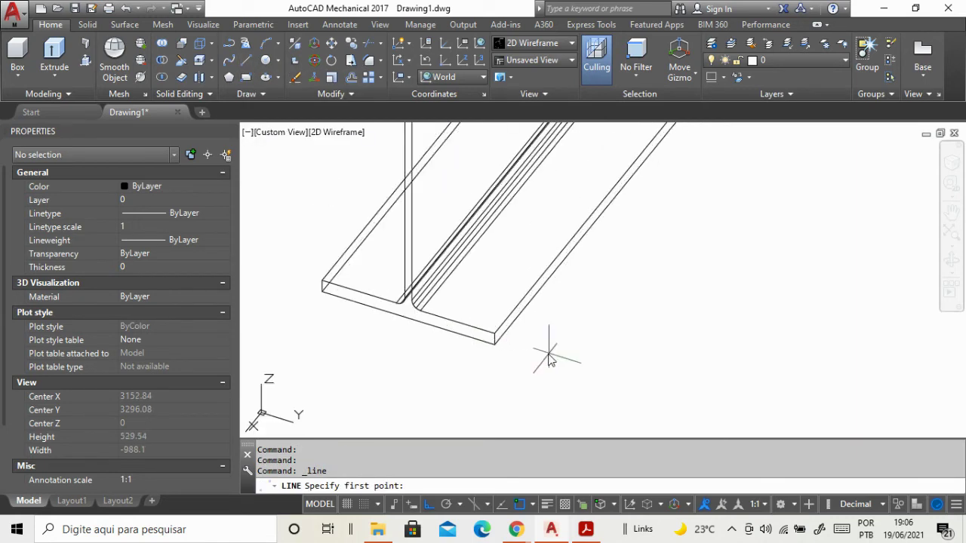
pyautogui.click(494, 345)
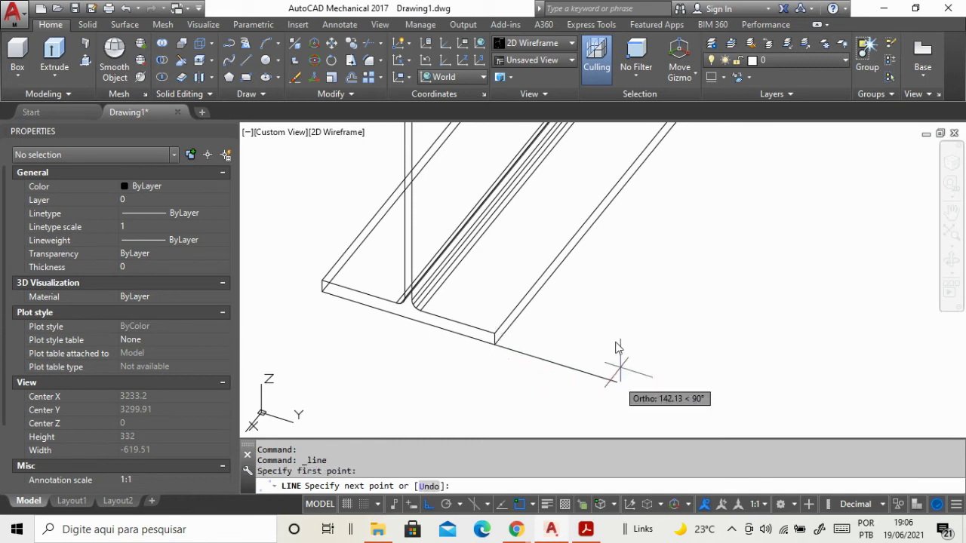
pyautogui.scroll(-5, 572, 249)
pyautogui.scroll(3, 585, 242)
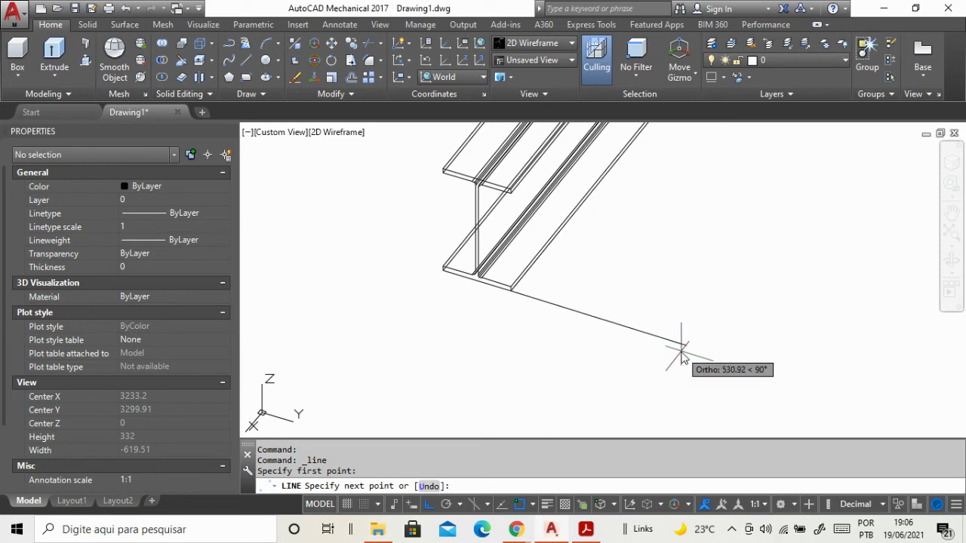
pyautogui.write('3')
pyautogui.write('000')
pyautogui.press('Return')
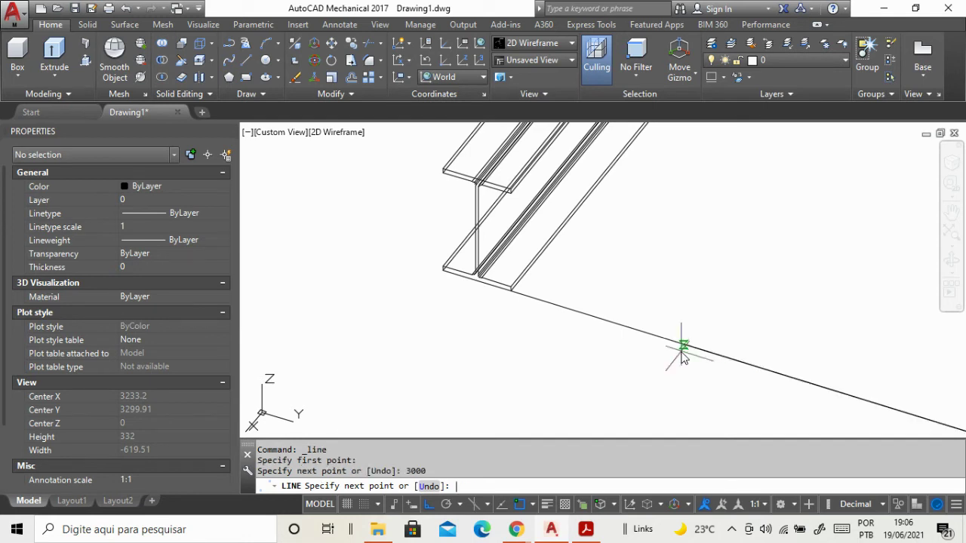
pyautogui.scroll(-3, 532, 283)
pyautogui.press('Escape')
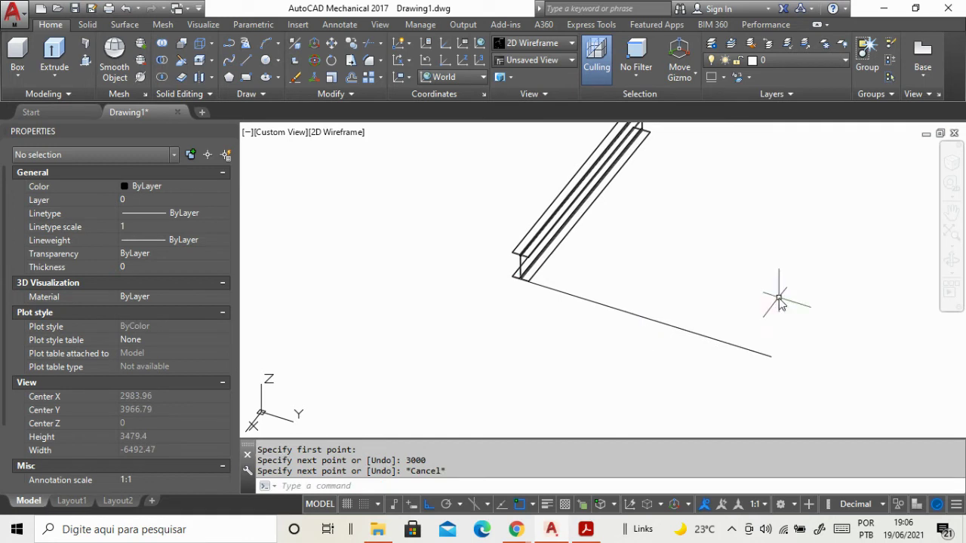
# Step: Copy the 3000-unit line from its beam end to the other bottom flange corner
pyautogui.write('copy')
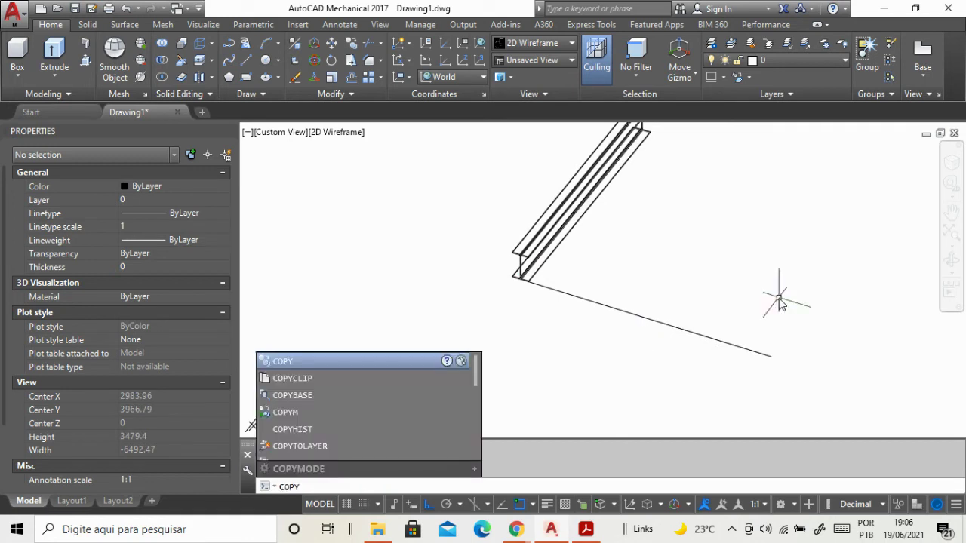
pyautogui.press('Return')
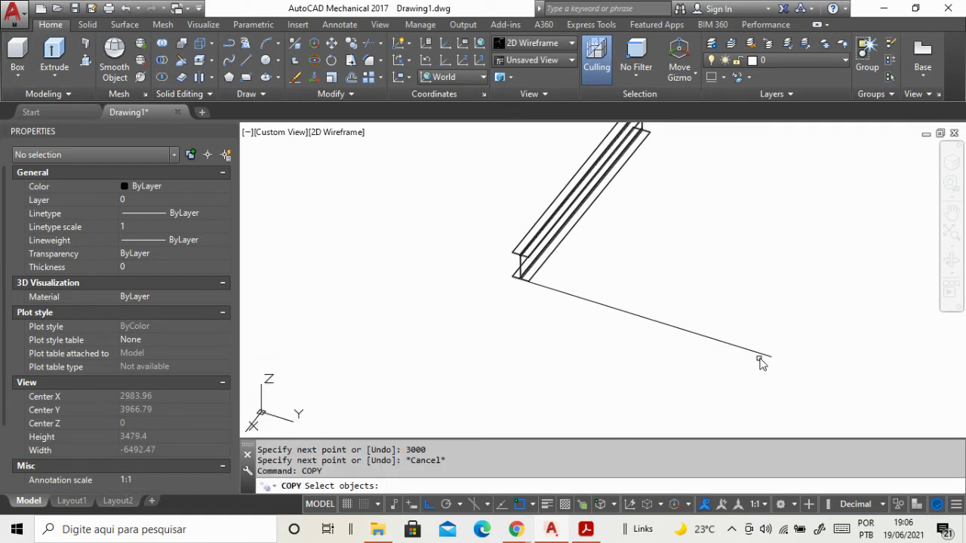
pyautogui.click(764, 353)
pyautogui.press('Return')
pyautogui.scroll(3, 770, 367)
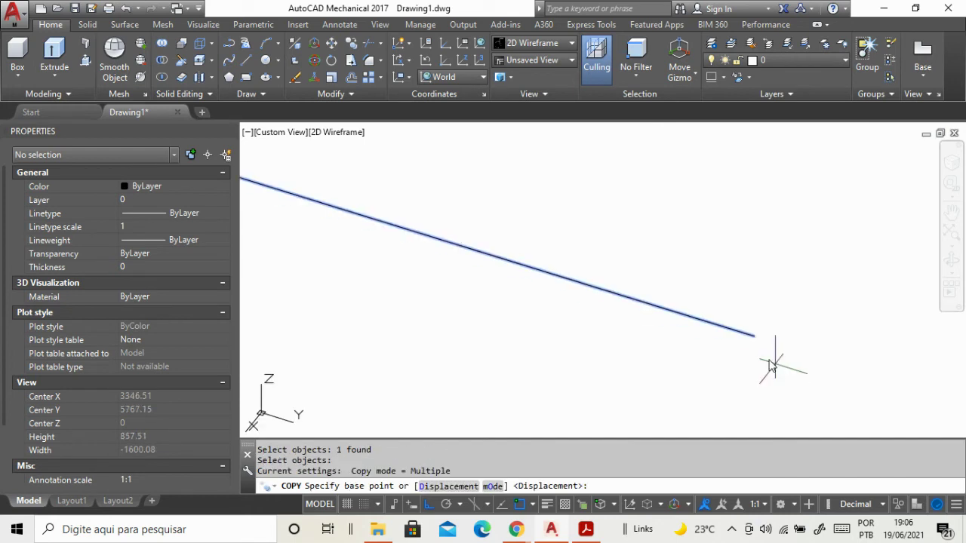
pyautogui.click(761, 343)
pyautogui.scroll(-3, 625, 328)
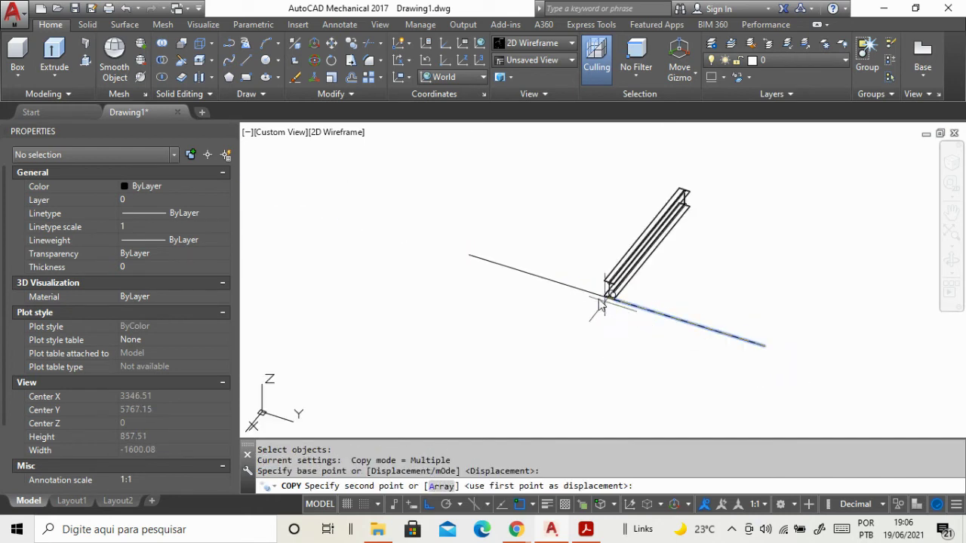
pyautogui.scroll(2, 600, 302)
pyautogui.scroll(1, 720, 328)
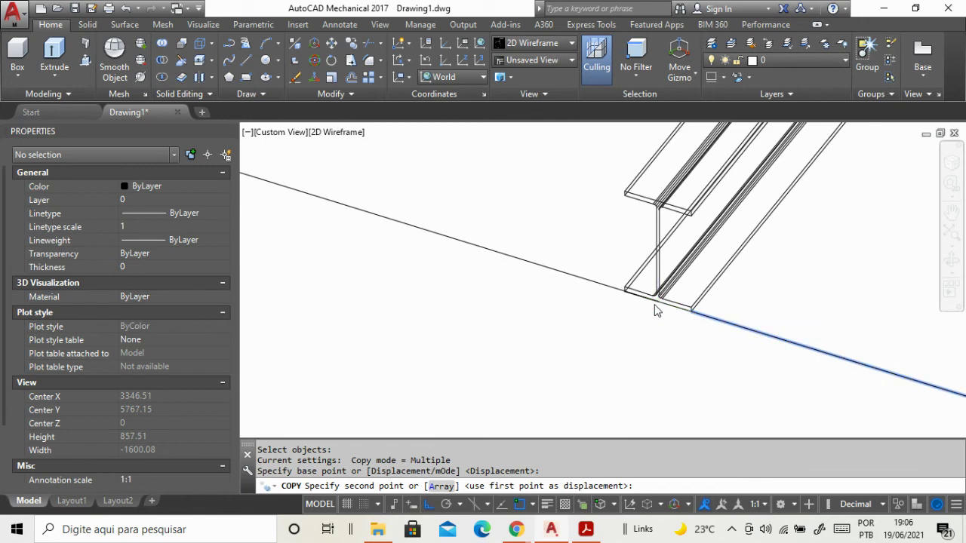
pyautogui.click(577, 274)
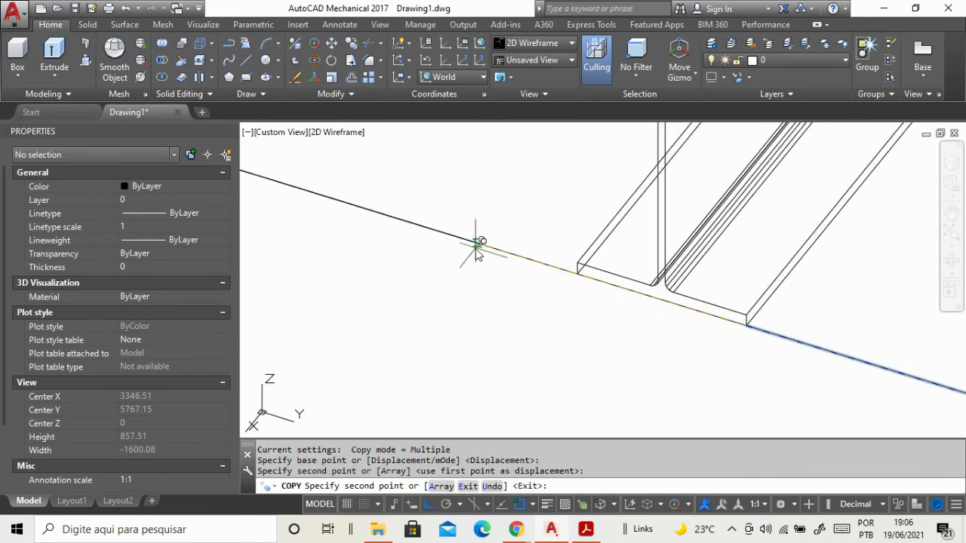
pyautogui.press('Escape')
pyautogui.press('Escape')
# Step: Start a circle with C, then cancel it before drawing
pyautogui.write('c')
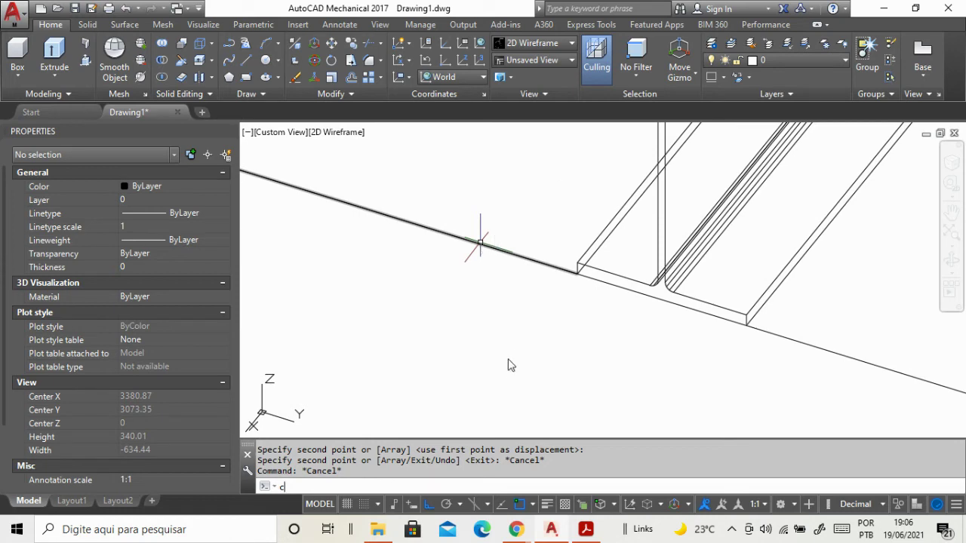
pyautogui.press('Return')
pyautogui.press('Escape')
pyautogui.press('Escape')
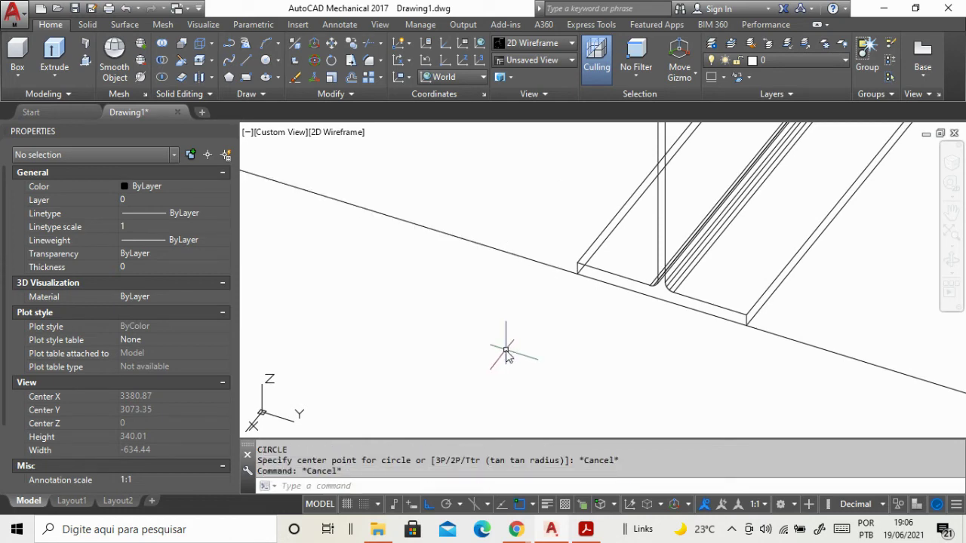
pyautogui.press('Escape')
pyautogui.press('Escape')
# Step: Copy the I-beam from its corner to the far end of the 3000-long guide line
pyautogui.write('copy')
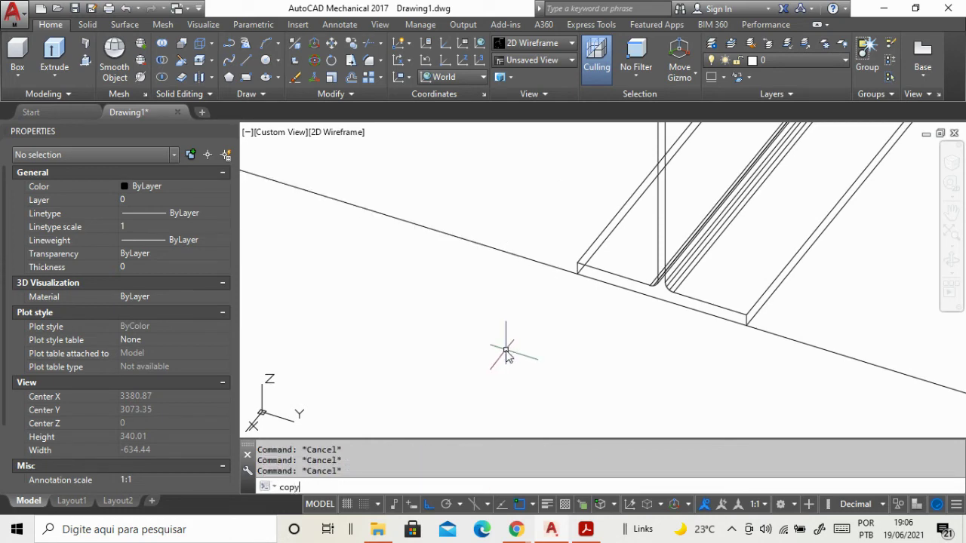
pyautogui.press('Return')
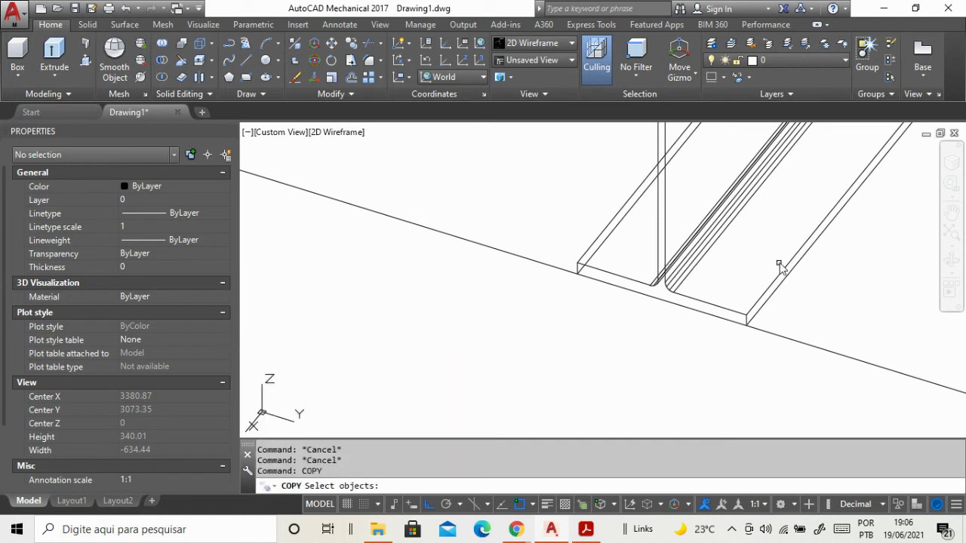
pyautogui.click(780, 263)
pyautogui.press('Return')
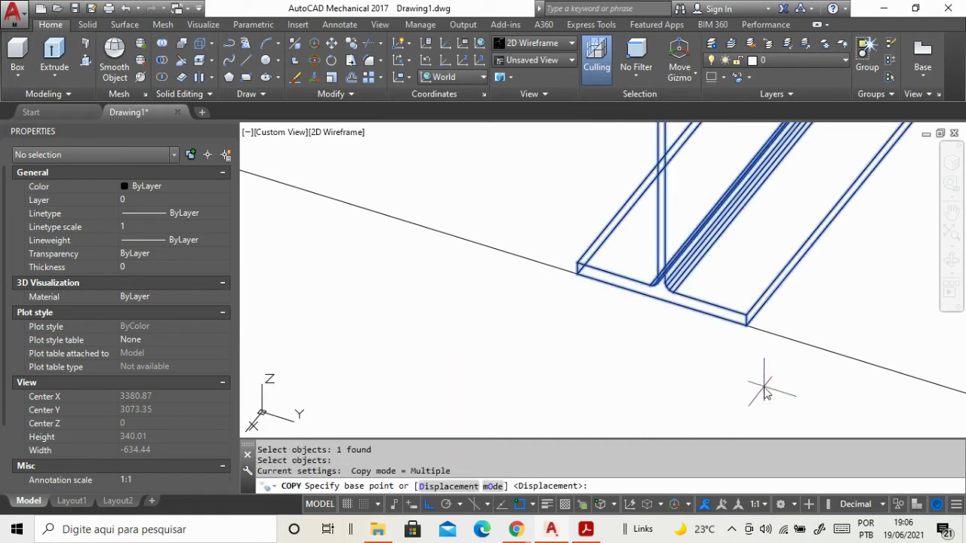
pyautogui.click(578, 280)
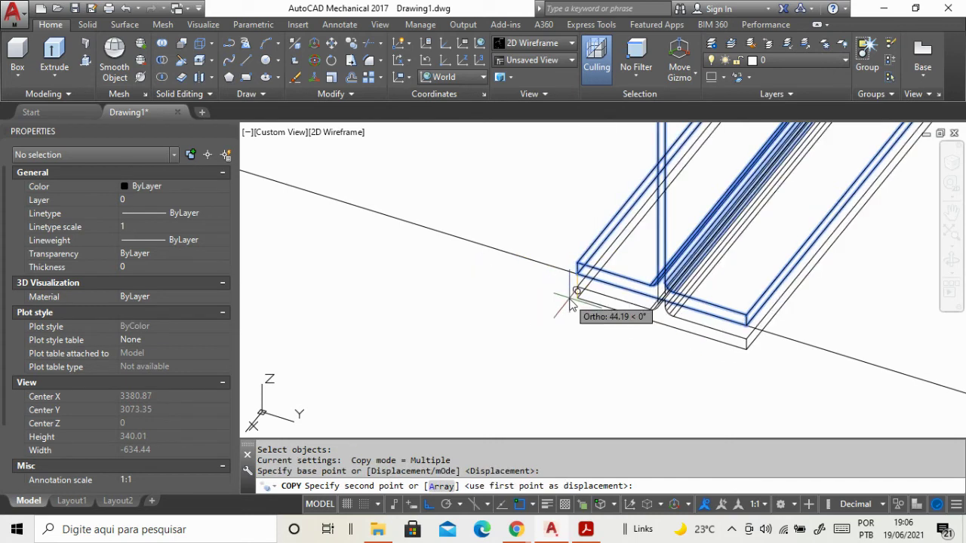
pyautogui.scroll(-2, 579, 291)
pyautogui.scroll(-1, 578, 287)
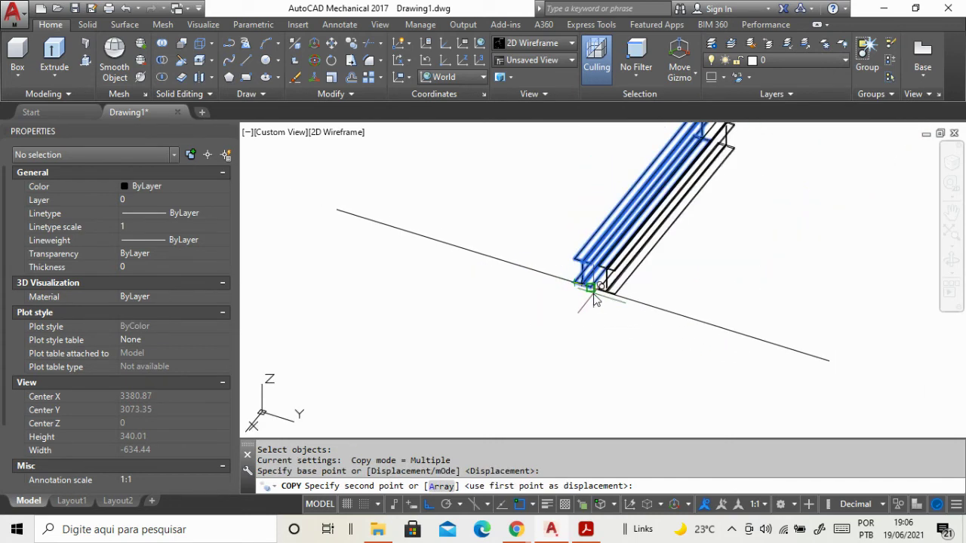
pyautogui.scroll(2, 816, 369)
pyautogui.scroll(1, 818, 364)
pyautogui.scroll(-1, 819, 361)
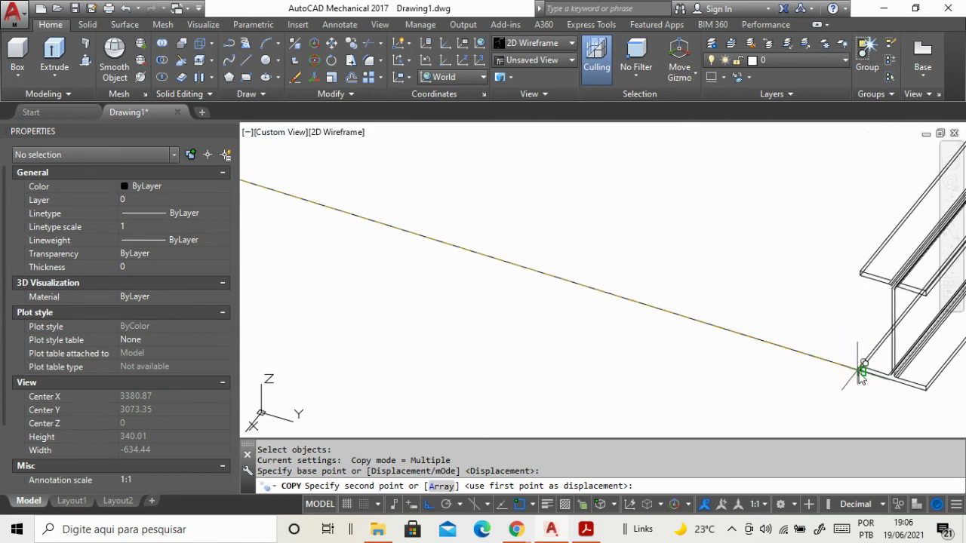
pyautogui.click(861, 372)
pyautogui.scroll(-2, 791, 355)
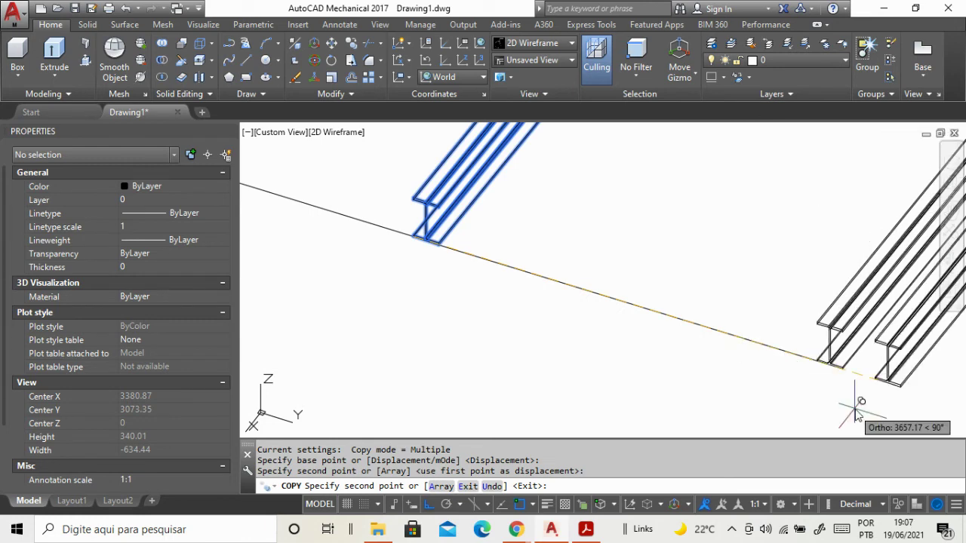
pyautogui.press('Escape')
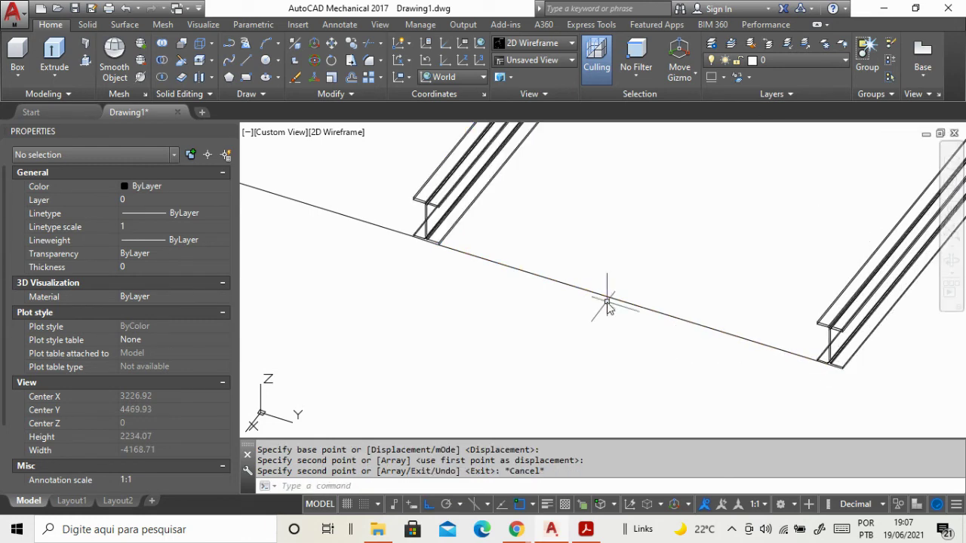
# Step: Copy the upper-left beam from its lower corner to the guide line's endpoint, making a third beam
pyautogui.press('Return')
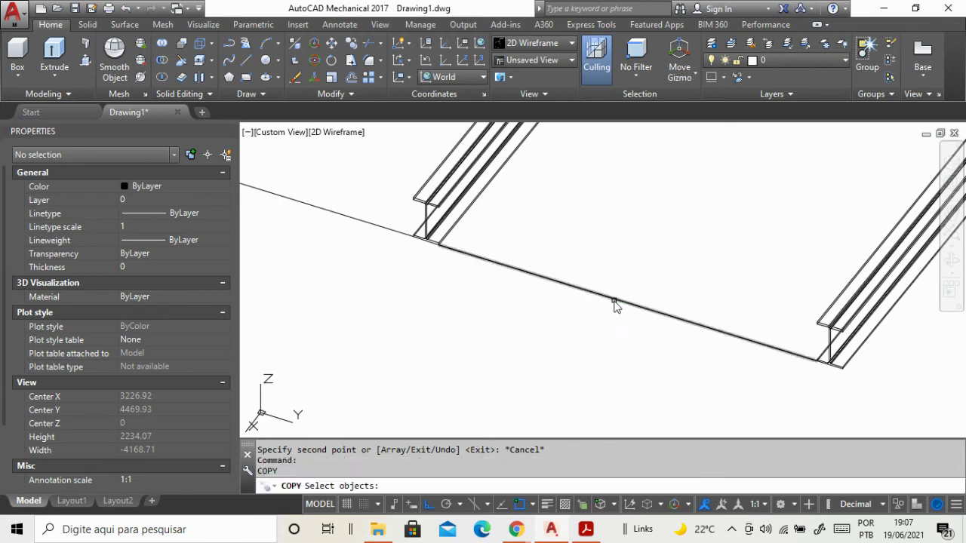
pyautogui.click(469, 211)
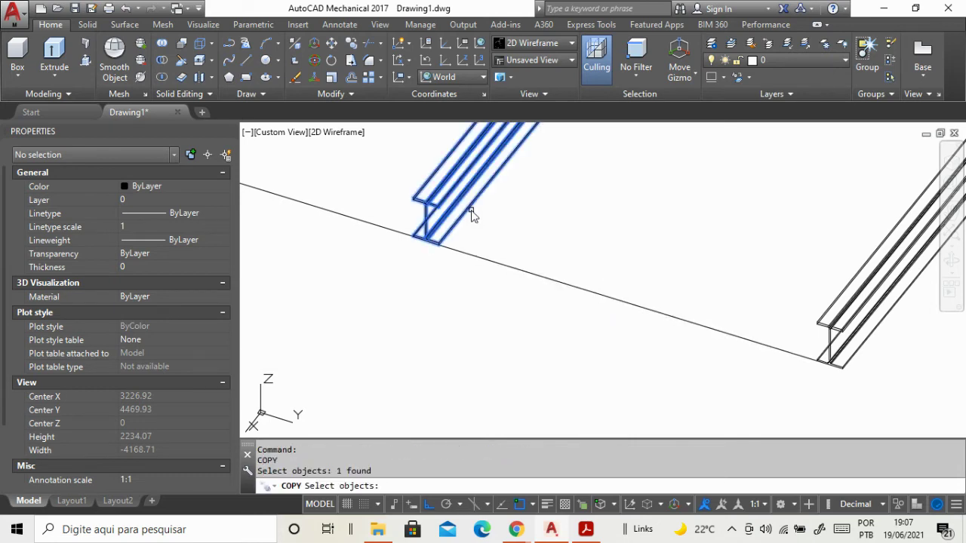
pyautogui.press('Return')
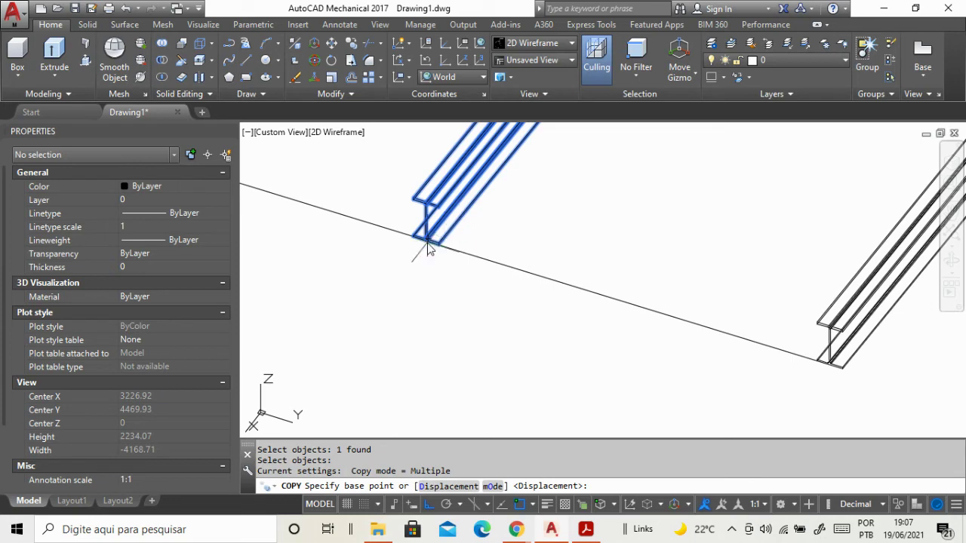
pyautogui.scroll(3, 427, 248)
pyautogui.scroll(3, 578, 313)
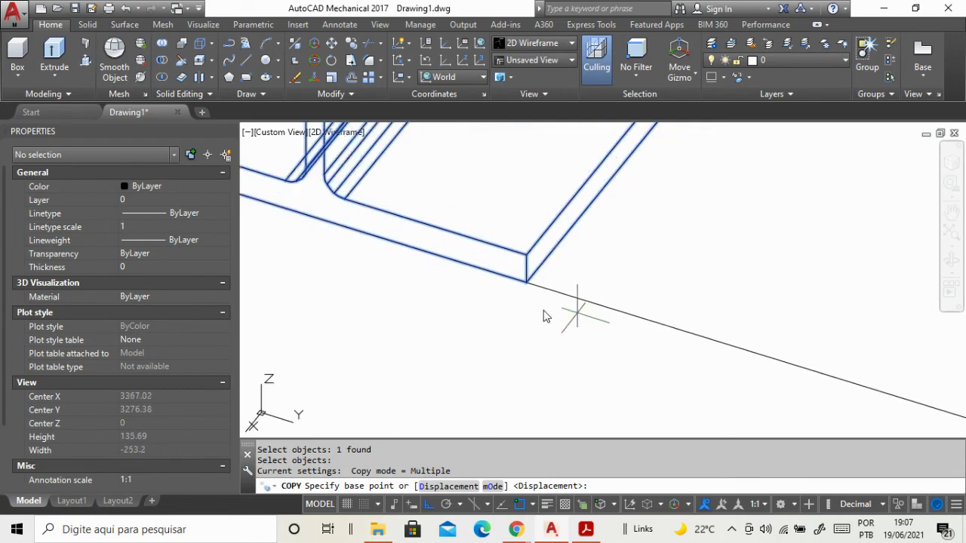
pyautogui.click(526, 282)
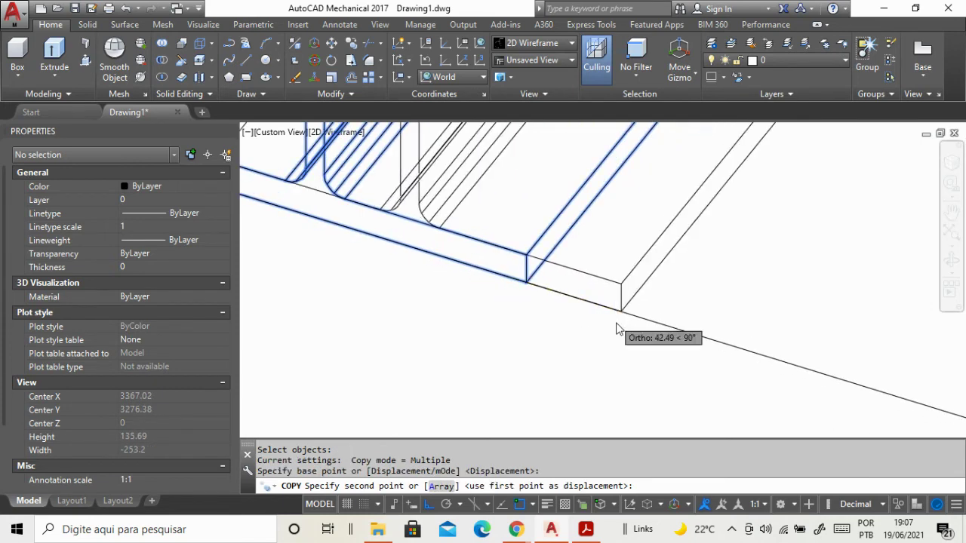
pyautogui.scroll(-4, 617, 329)
pyautogui.scroll(-2, 528, 323)
pyautogui.scroll(3, 518, 302)
pyautogui.scroll(2, 604, 238)
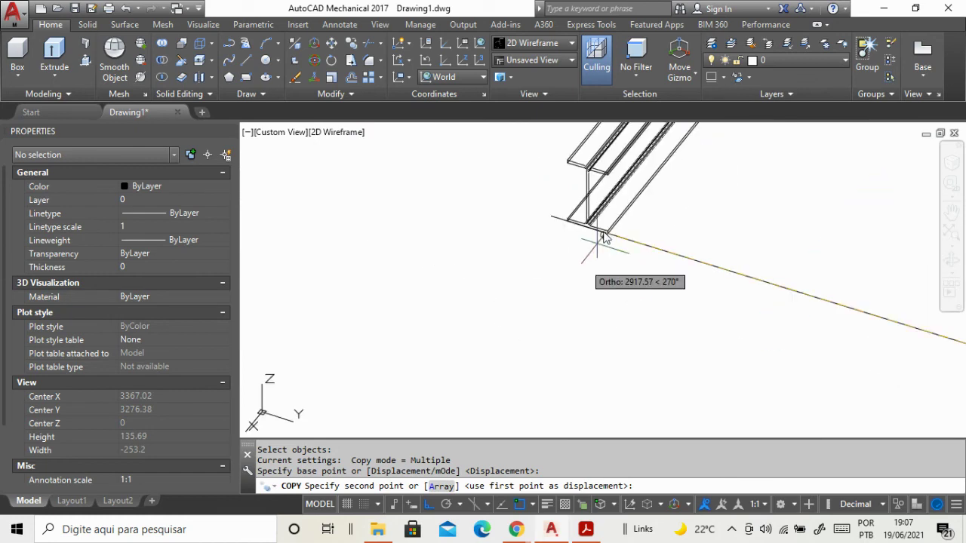
pyautogui.scroll(2, 603, 238)
pyautogui.scroll(-1, 390, 324)
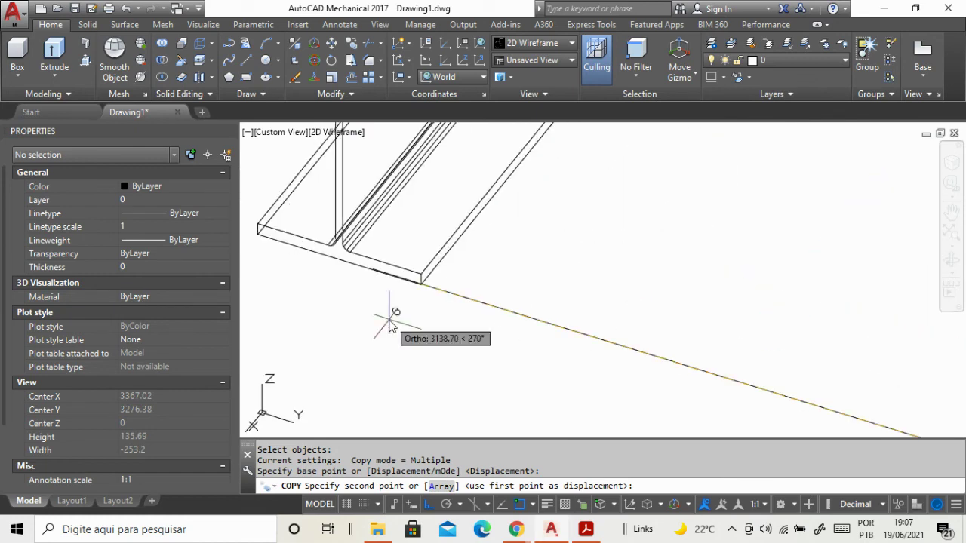
pyautogui.click(373, 268)
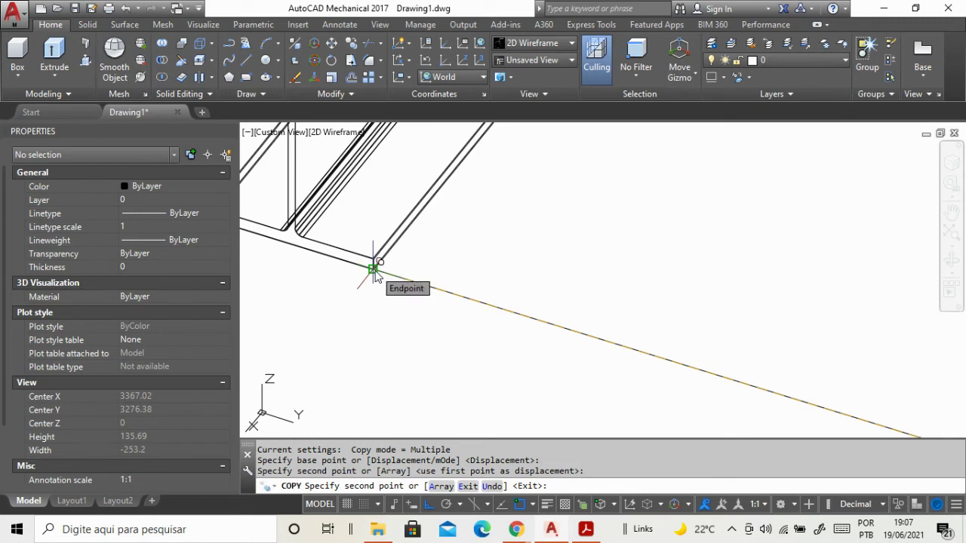
pyautogui.press('Escape')
pyautogui.click(442, 289)
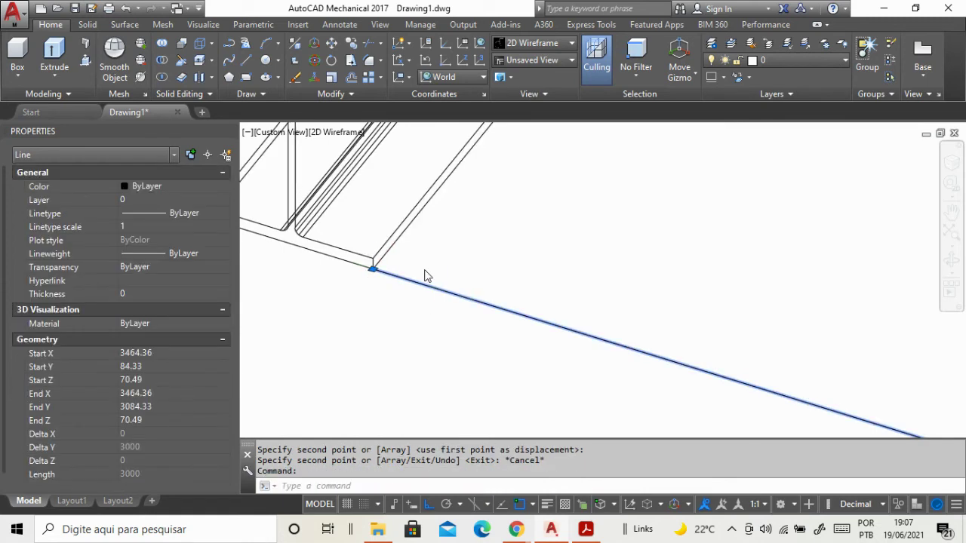
# Step: Erase both 3000-long guide lines, leaving only the three parallel I-beams
pyautogui.scroll(-3, 424, 275)
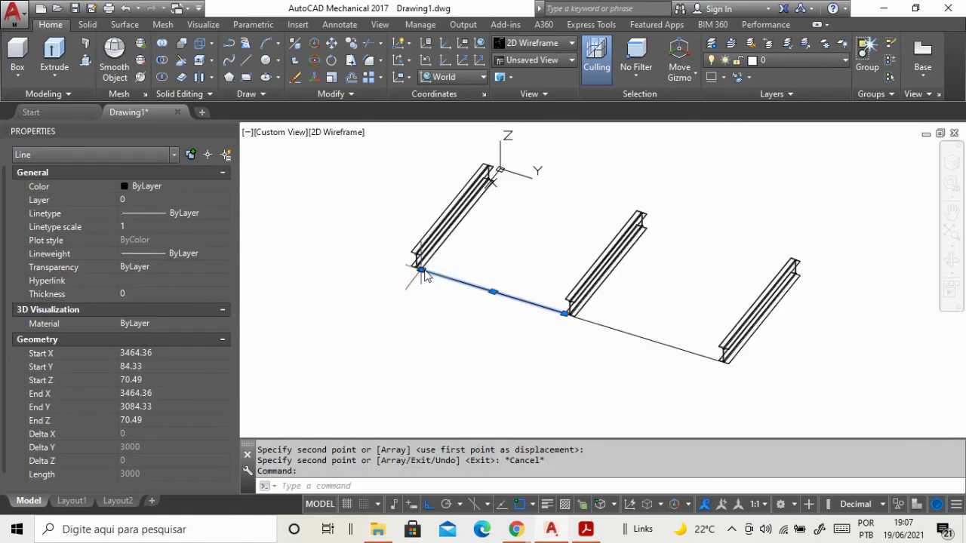
pyautogui.click(615, 326)
pyautogui.click(608, 332)
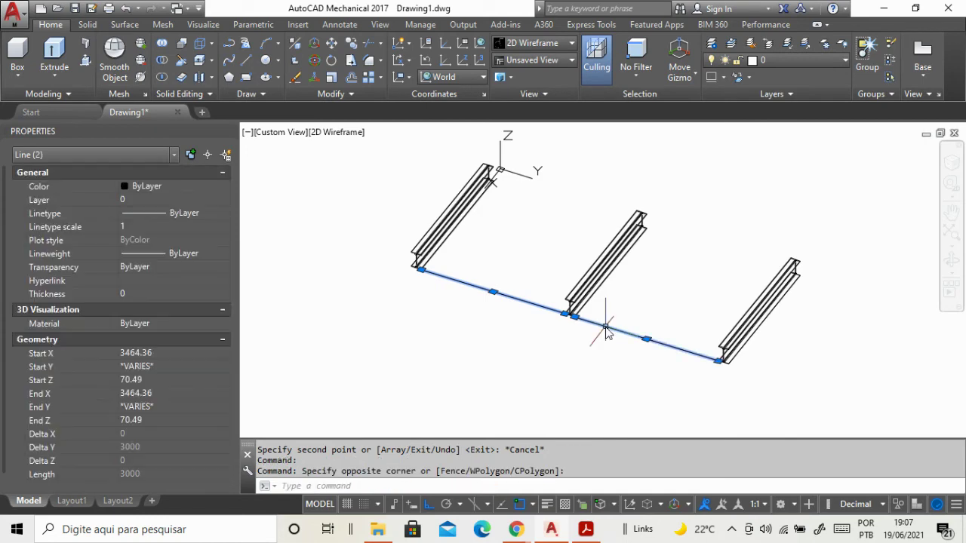
pyautogui.press('Delete')
pyautogui.scroll(3, 500, 260)
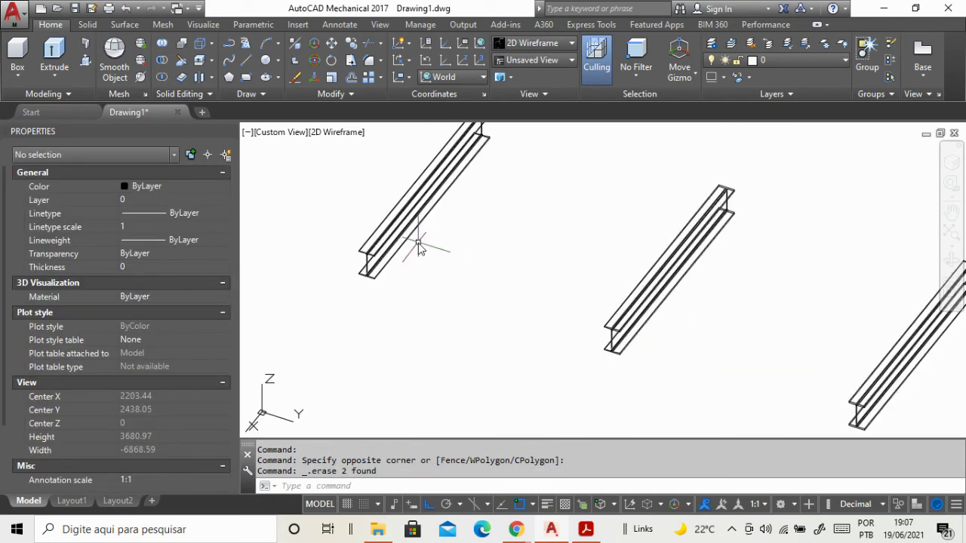
pyautogui.scroll(-3, 434, 255)
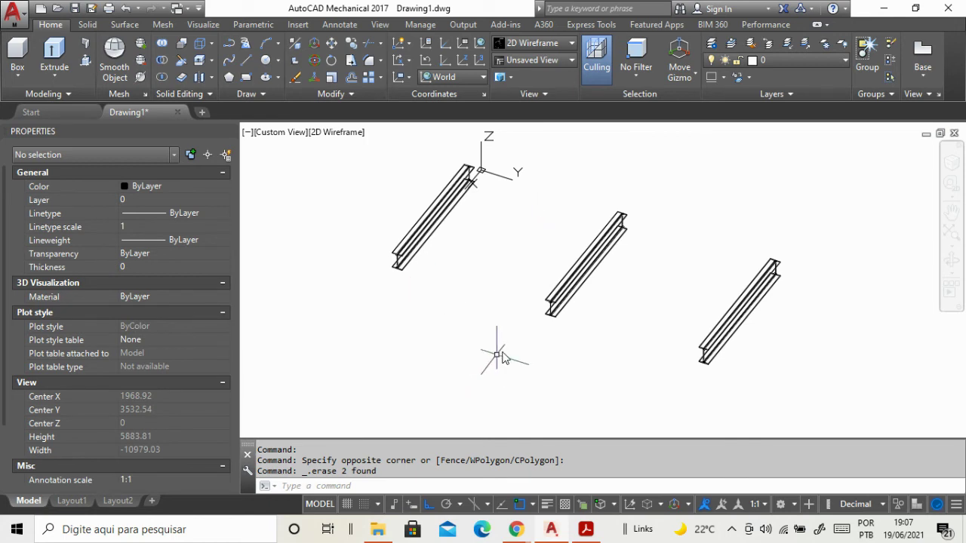
pyautogui.press('Escape')
pyautogui.press('Escape')
pyautogui.press('Escape')
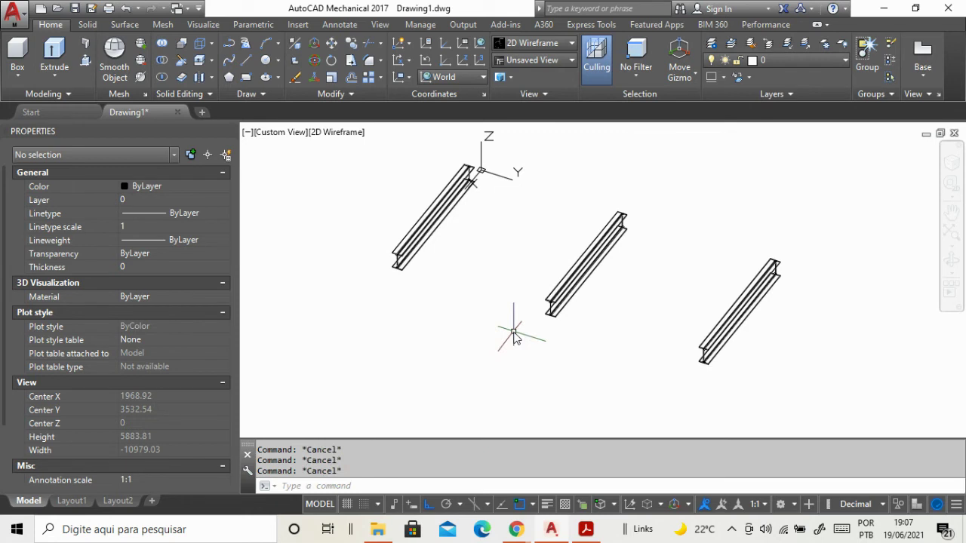
pyautogui.write('am')
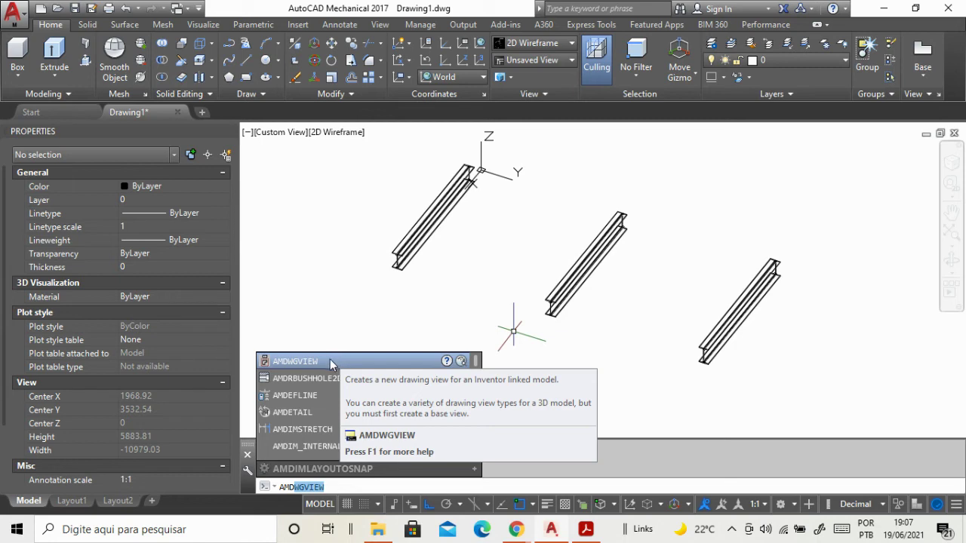
# Step: Run AMDWGVIEW to bring up the Create Drawing View dialog
pyautogui.press('Escape')
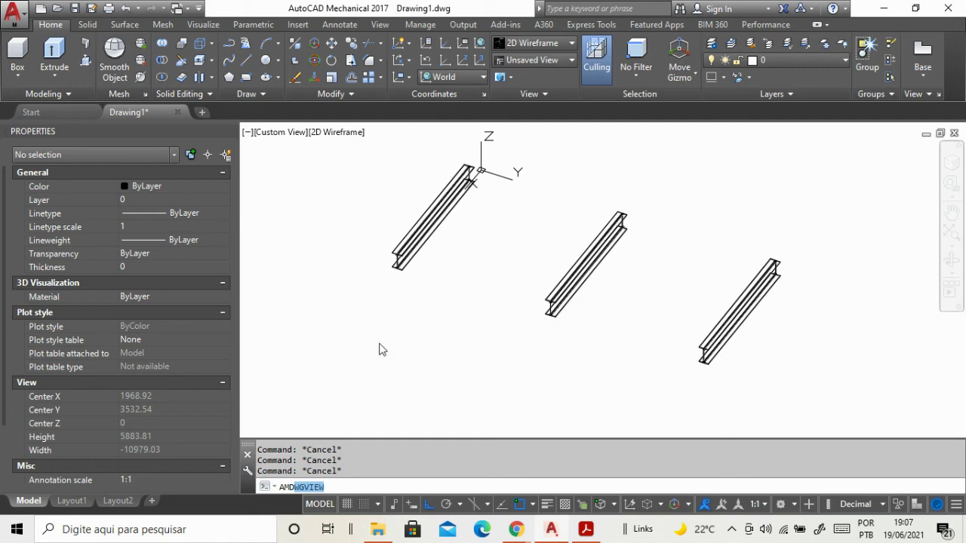
pyautogui.press('Return')
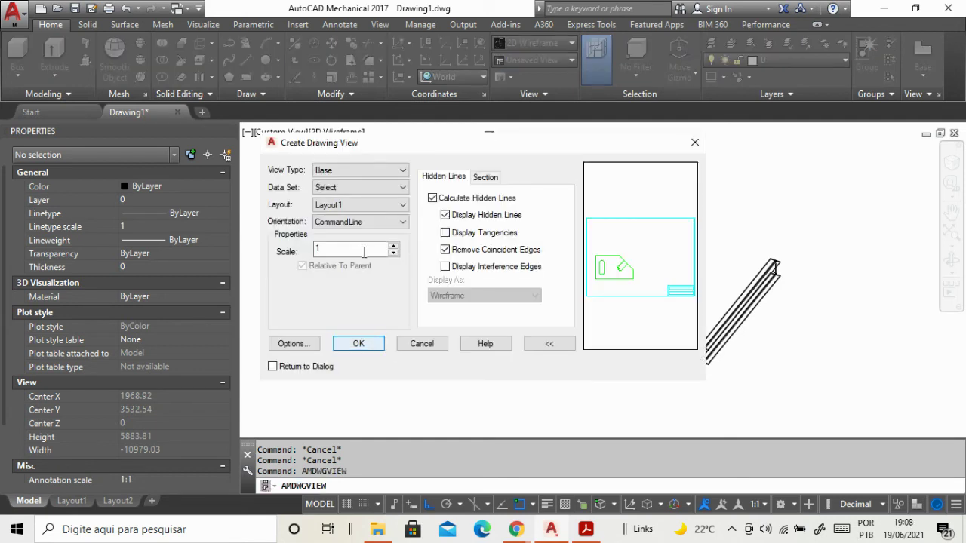
# Step: Set the drawing view type to Multiple with scale 0.01 and confirm the dialog
pyautogui.click(345, 170)
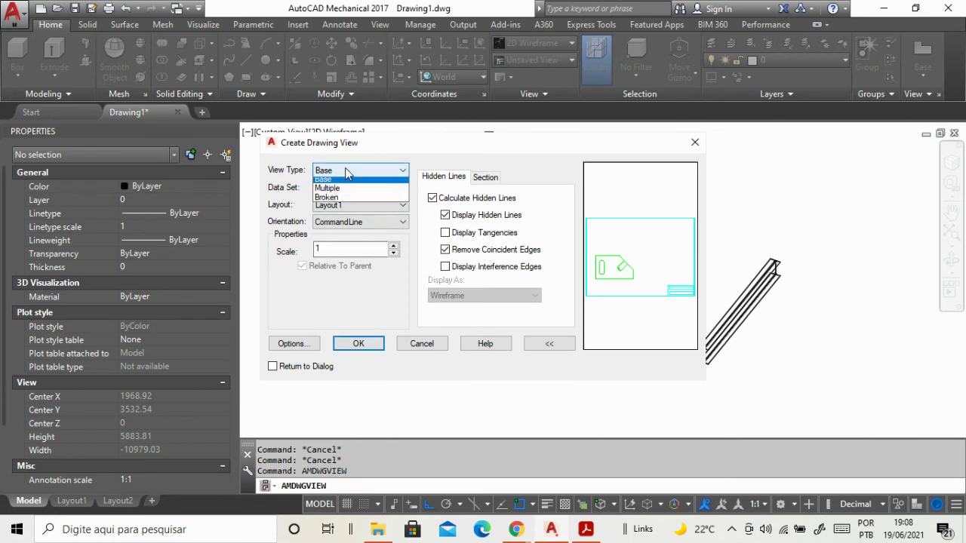
pyautogui.click(343, 193)
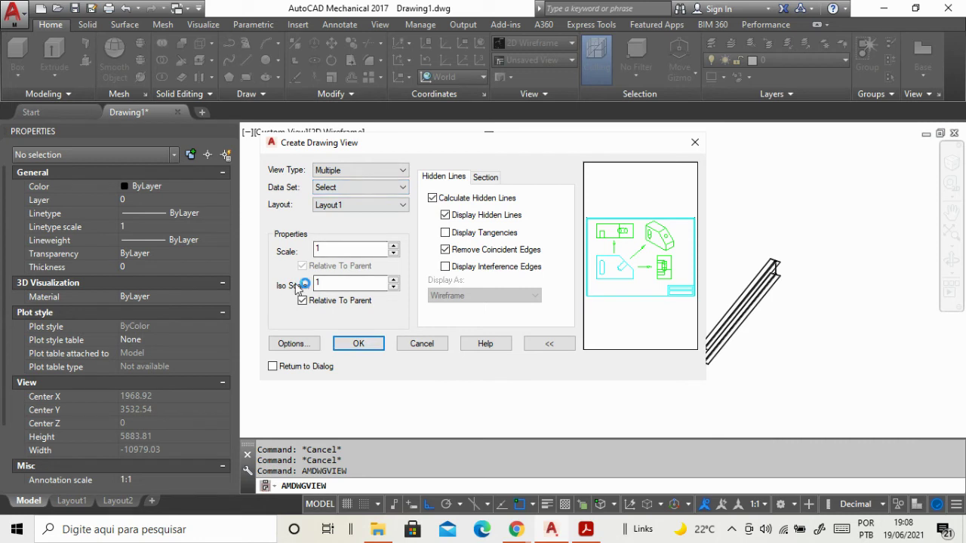
pyautogui.click(316, 249)
pyautogui.doubleClick(317, 248)
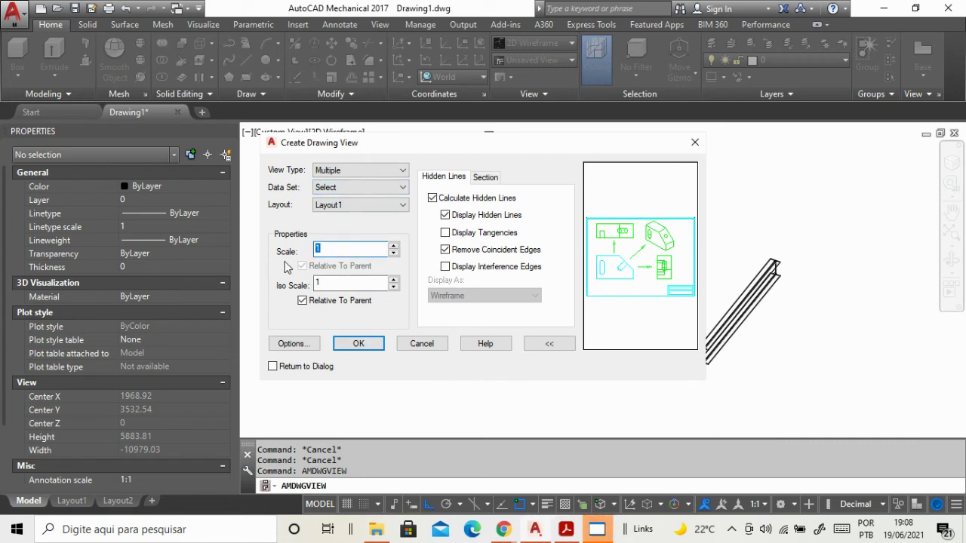
pyautogui.moveTo(596, 529)
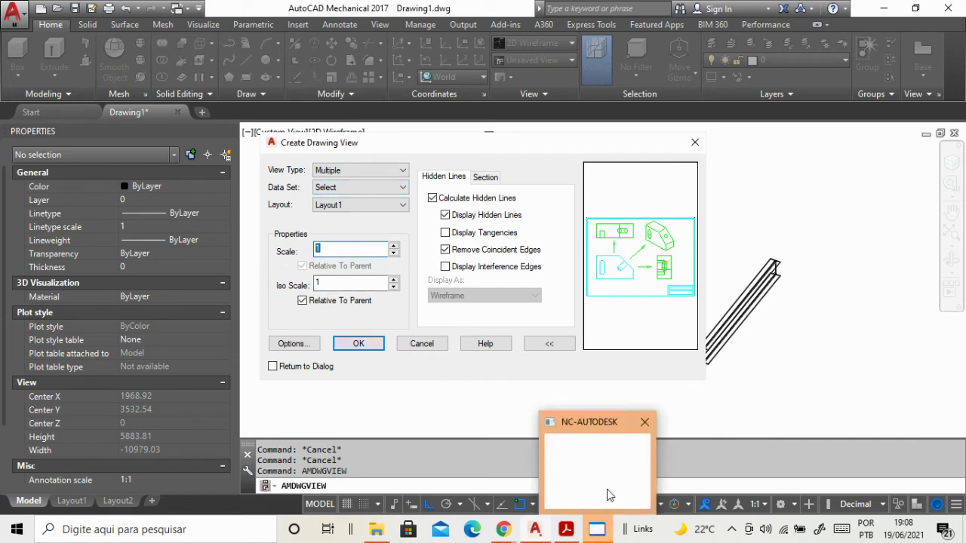
pyautogui.click(644, 423)
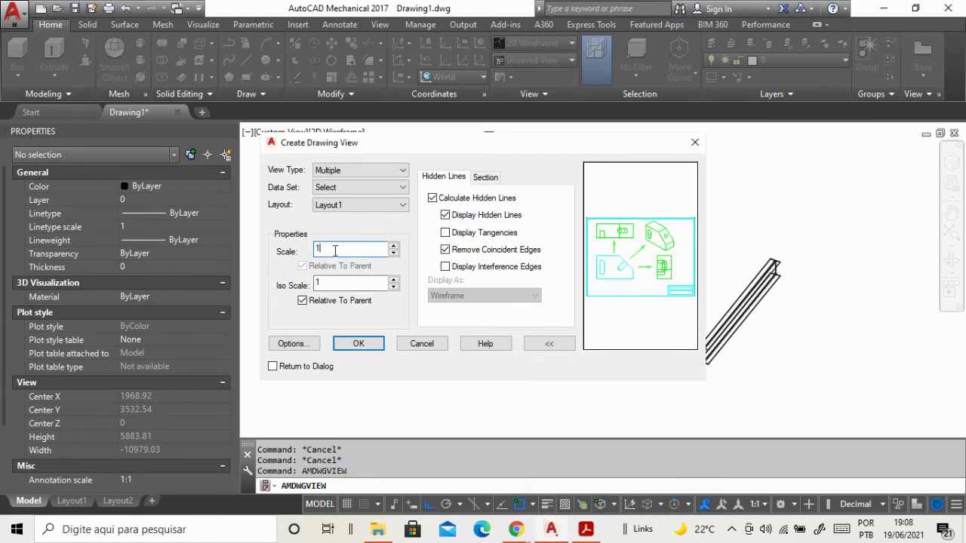
pyautogui.click(324, 247)
pyautogui.doubleClick(324, 247)
pyautogui.write('01')
pyautogui.click(358, 343)
pyautogui.click(941, 415)
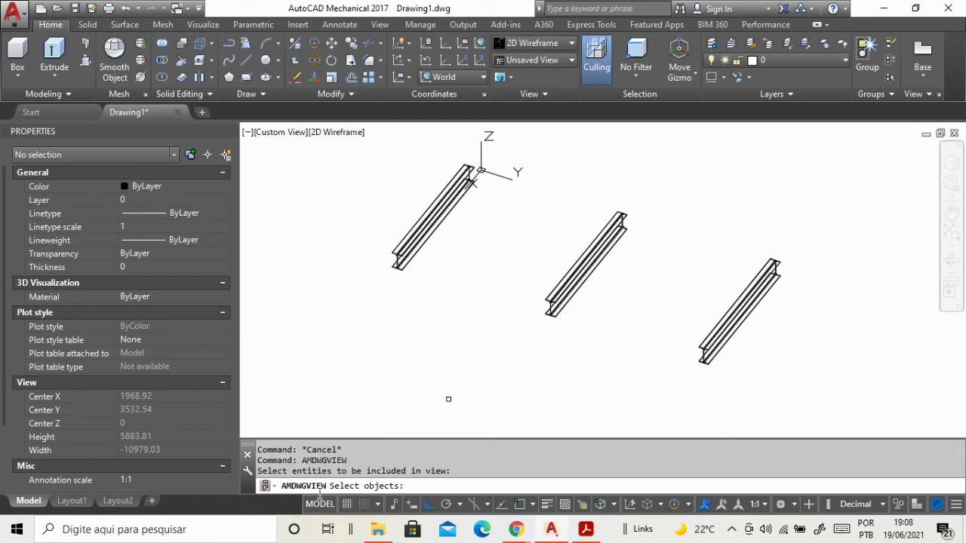
# Step: Window-select all three I-beams and accept the world XY plane and world X axis orientation
pyautogui.click(377, 151)
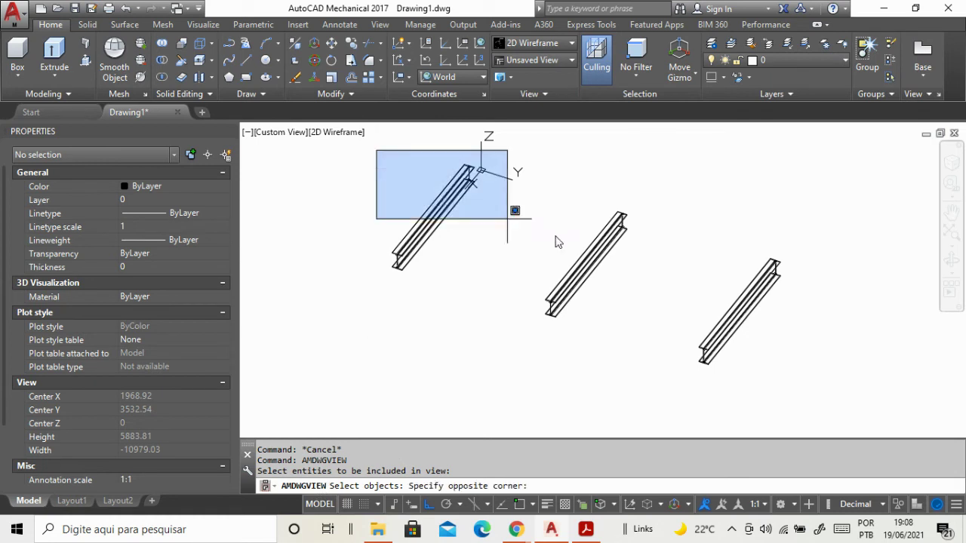
pyautogui.click(856, 418)
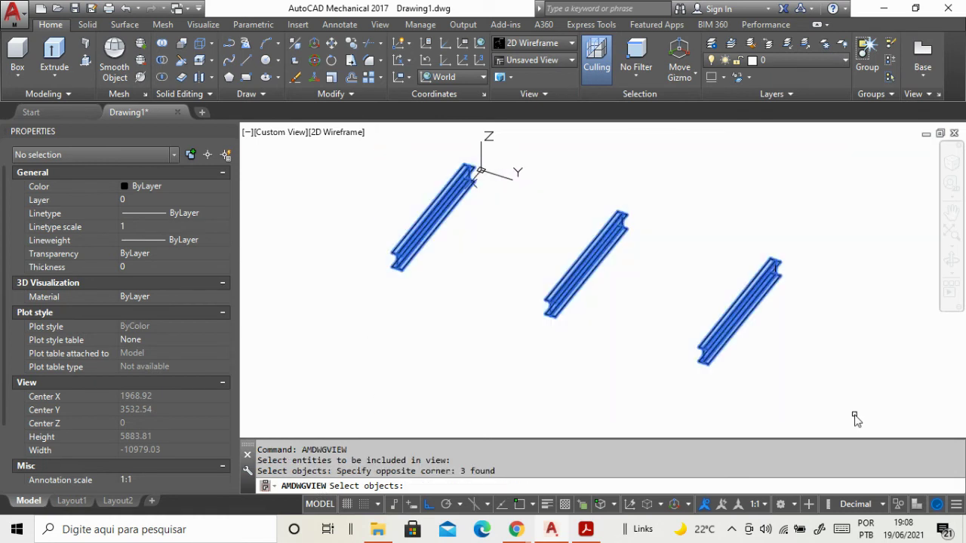
pyautogui.press('Return')
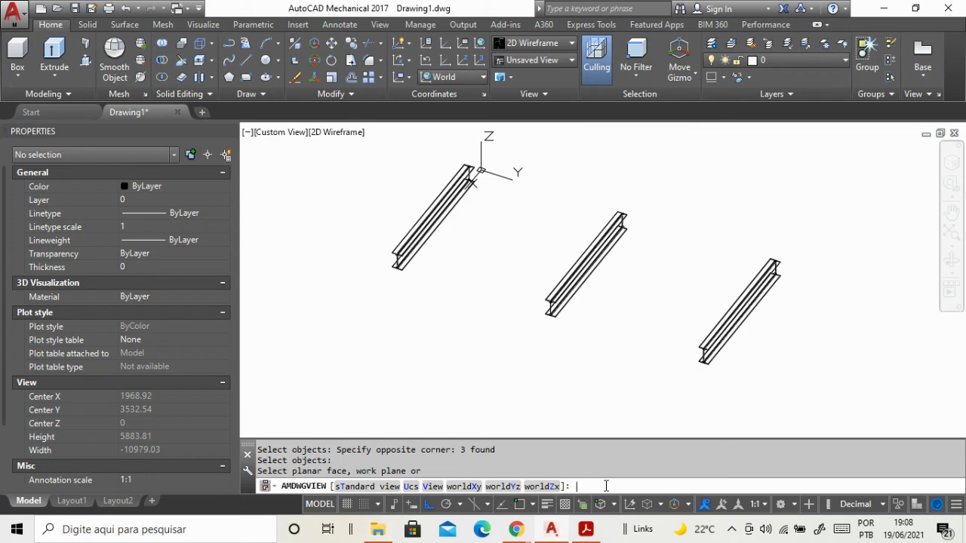
pyautogui.write('x')
pyautogui.press('Return')
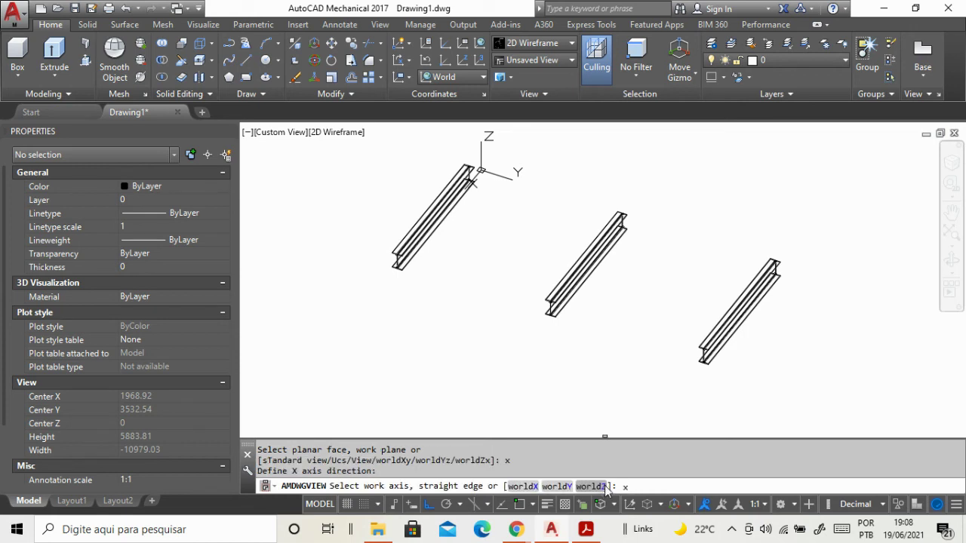
pyautogui.press('Return')
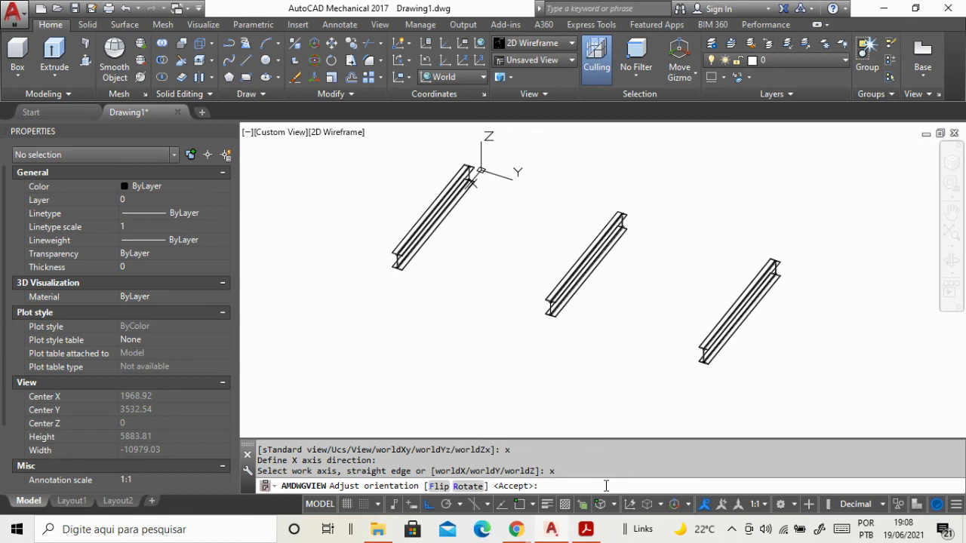
pyautogui.press('Return')
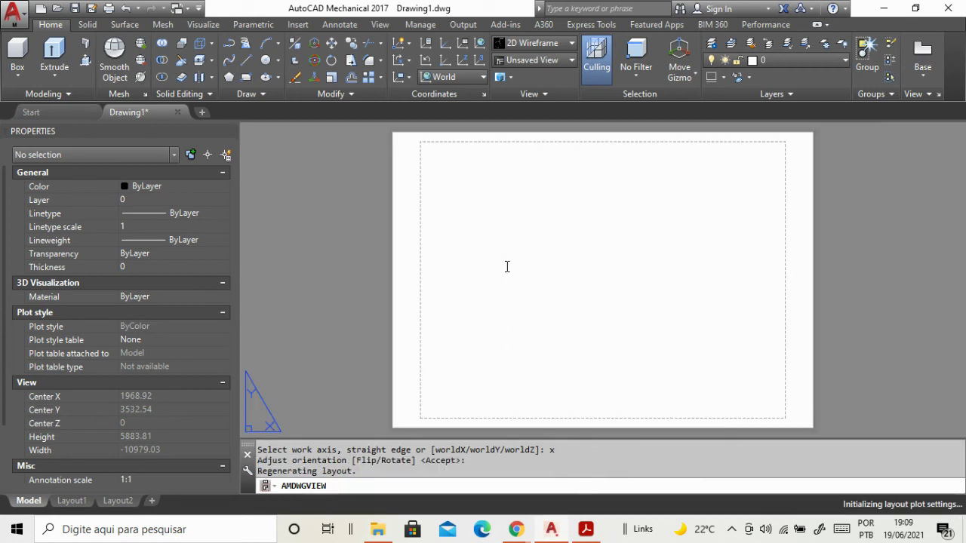
# Step: Place the base view of the three beams near the upper left of Layout1
pyautogui.click(512, 312)
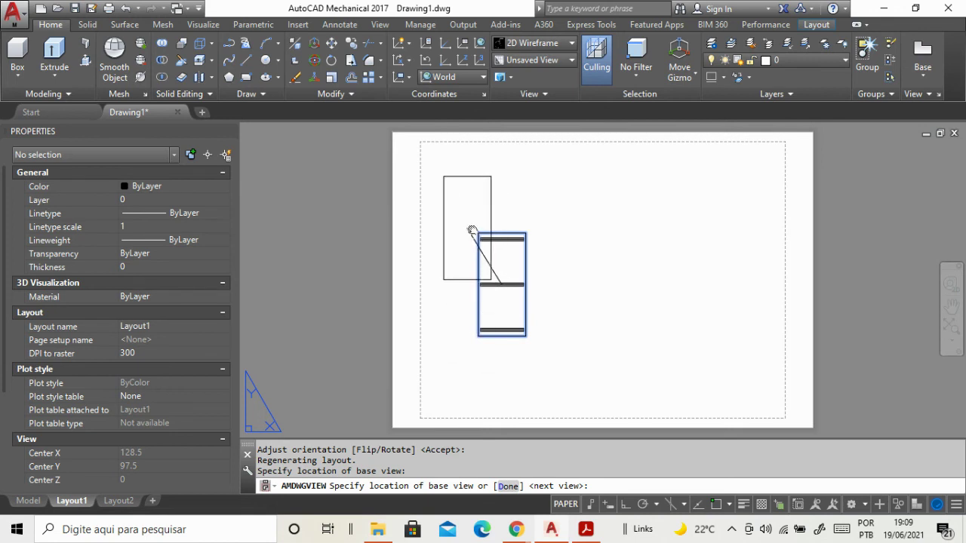
pyautogui.click(478, 219)
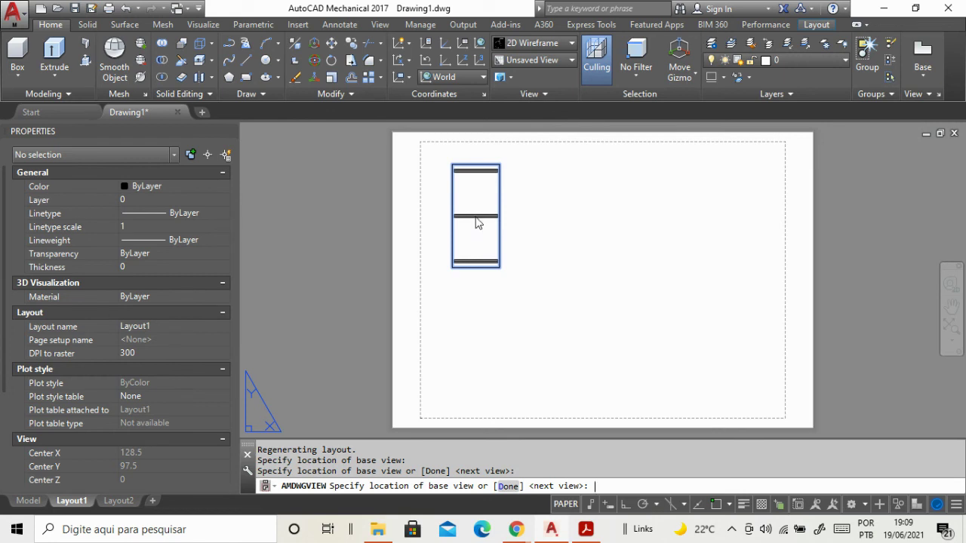
pyautogui.press('Return')
# Step: Add a projected side view to the right and an isometric view below the base view
pyautogui.click(647, 239)
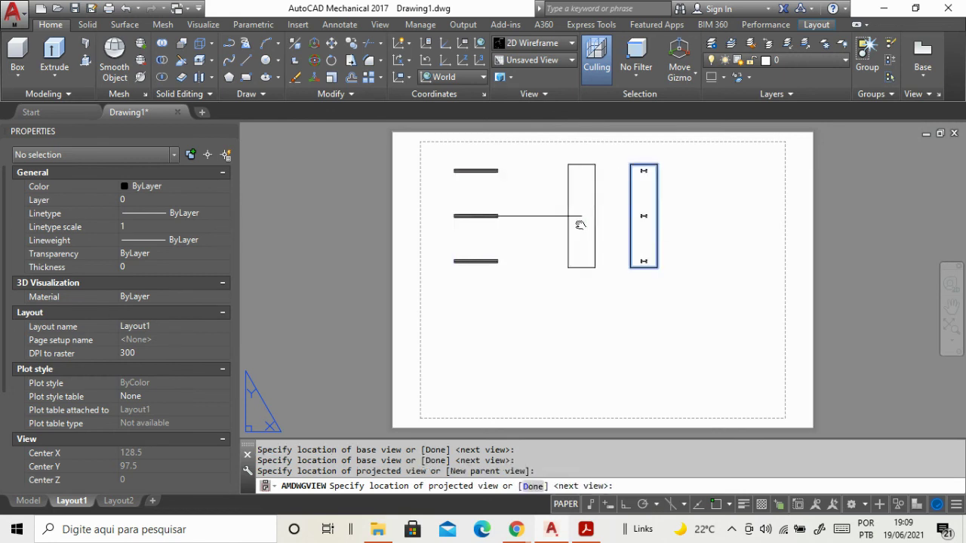
pyautogui.click(579, 216)
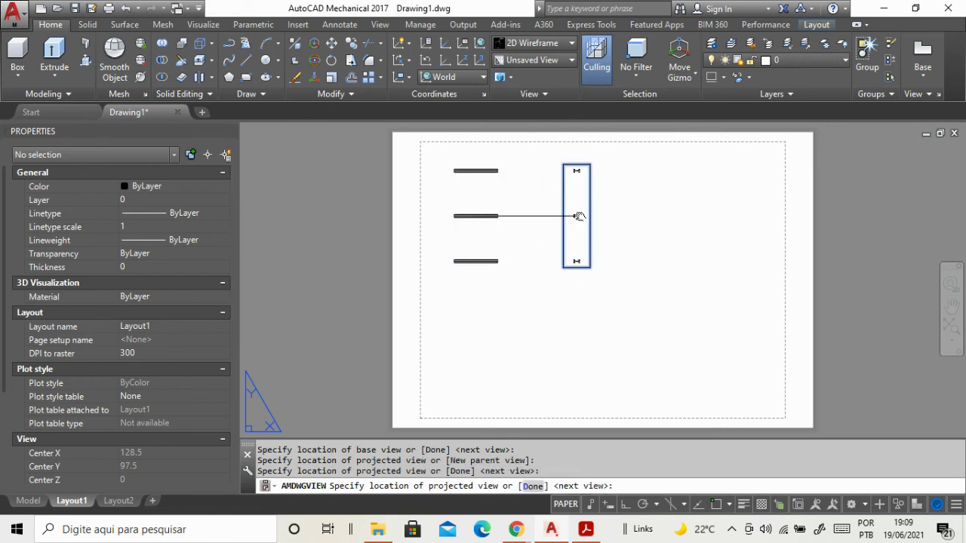
pyautogui.press('Return')
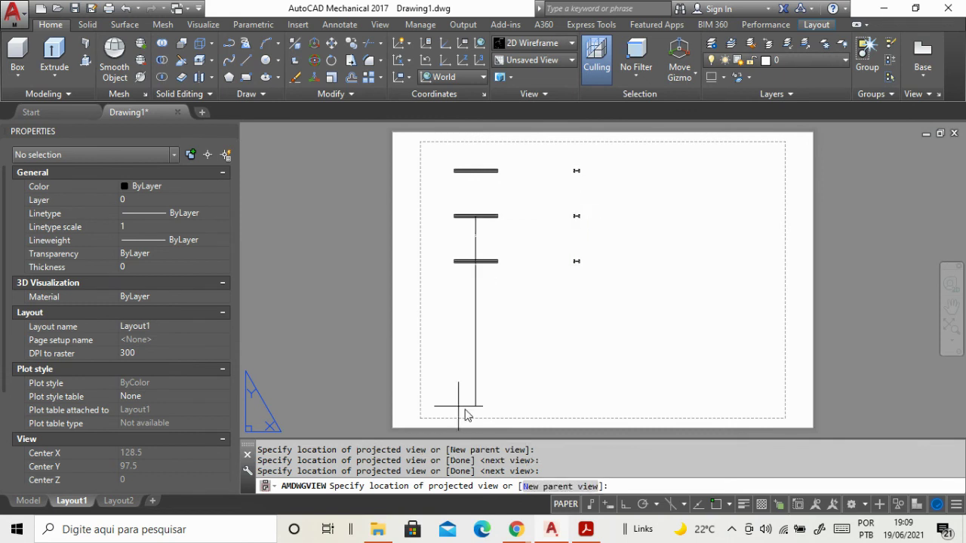
pyautogui.click(516, 356)
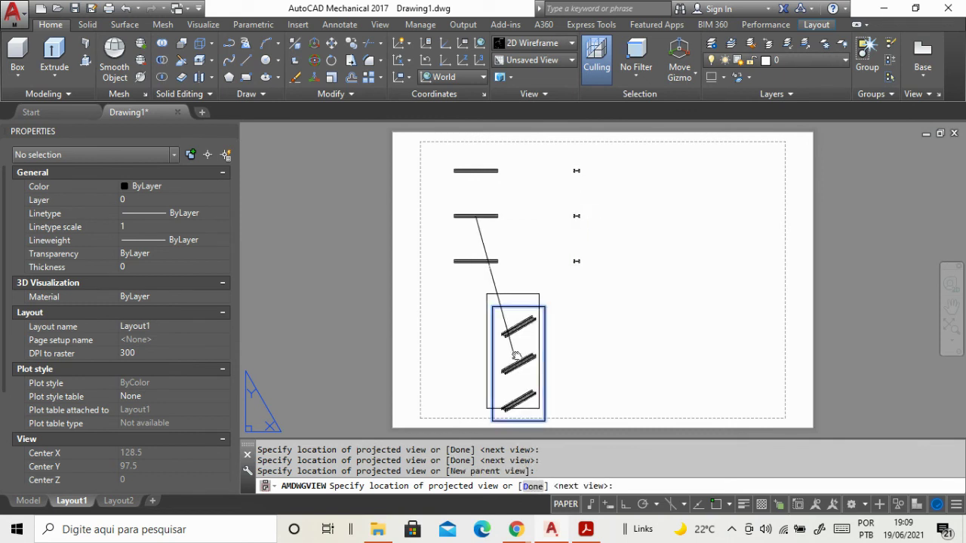
pyautogui.press('Return')
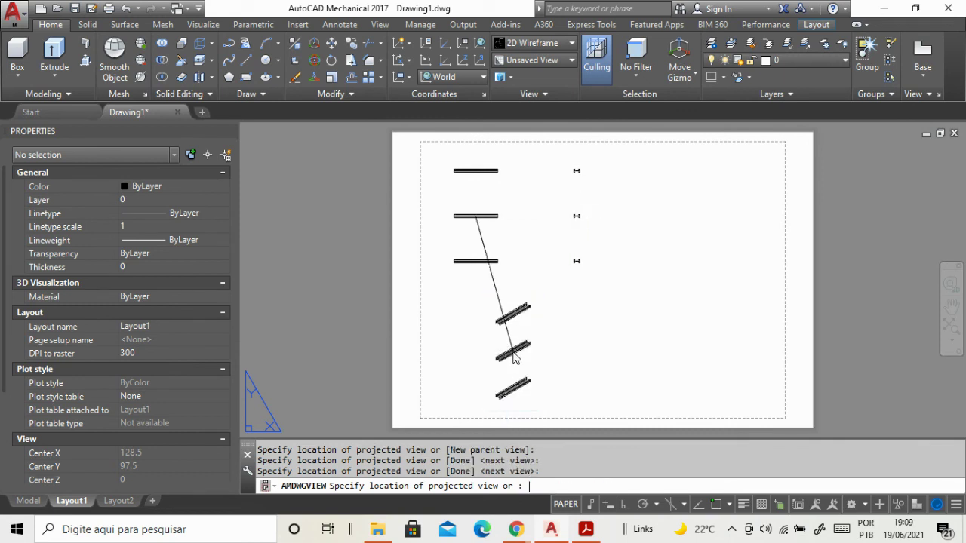
pyautogui.press('Return')
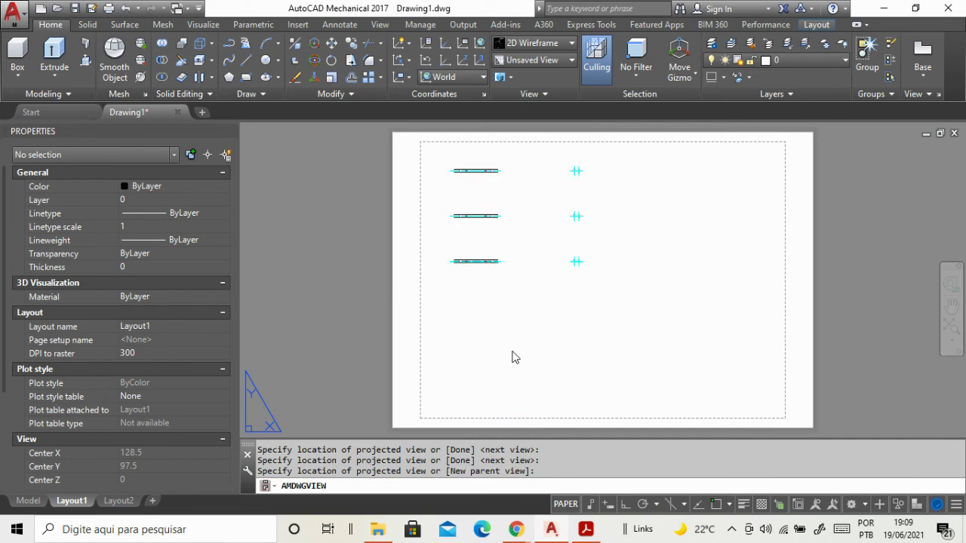
# Step: Zoom around the layout's drawing views, then undo back to the three 3D I-beams
pyautogui.scroll(2, 506, 184)
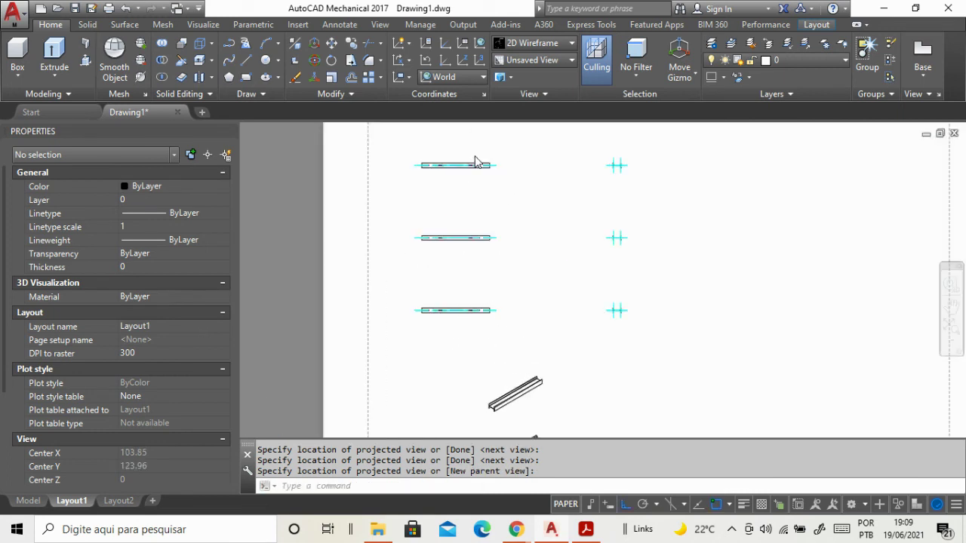
pyautogui.scroll(3, 475, 162)
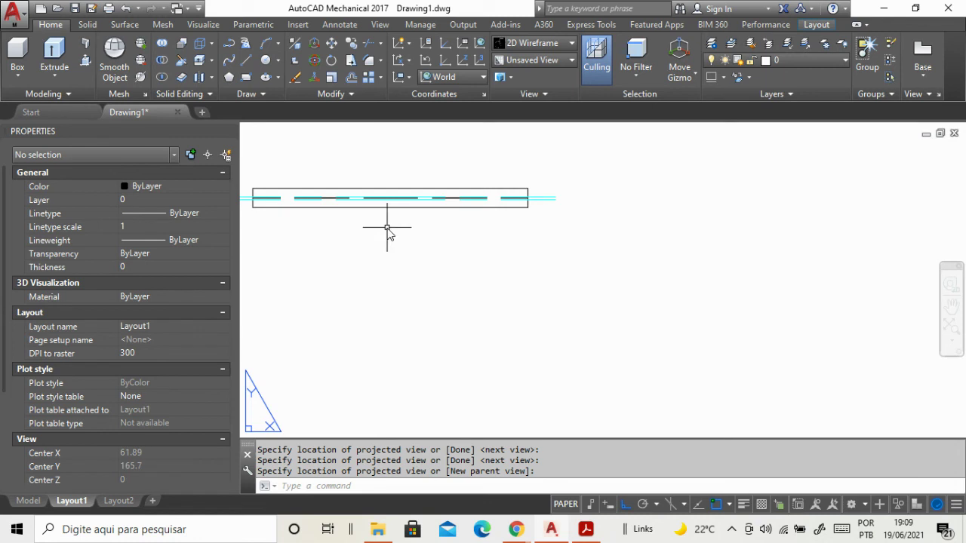
pyautogui.scroll(-3, 377, 206)
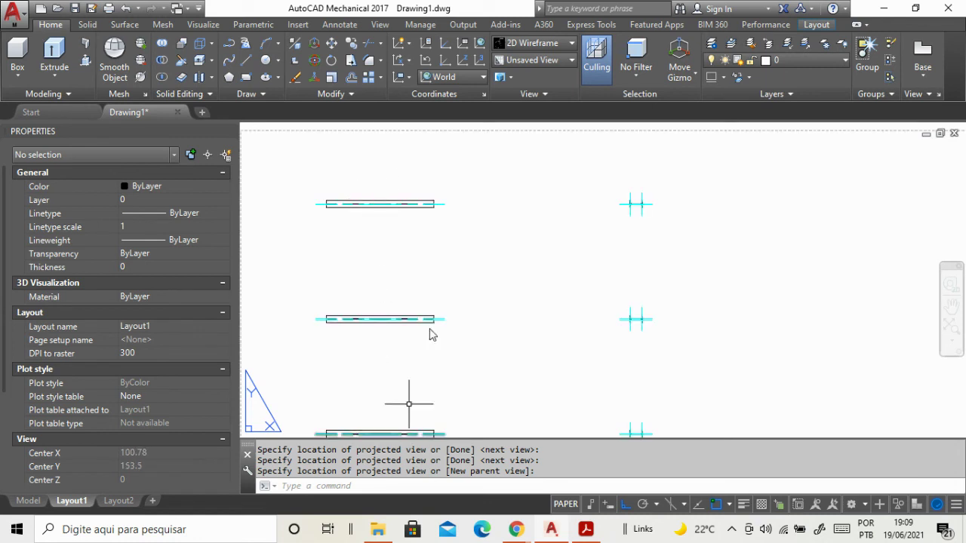
pyautogui.scroll(-2, 561, 194)
pyautogui.scroll(-2, 581, 199)
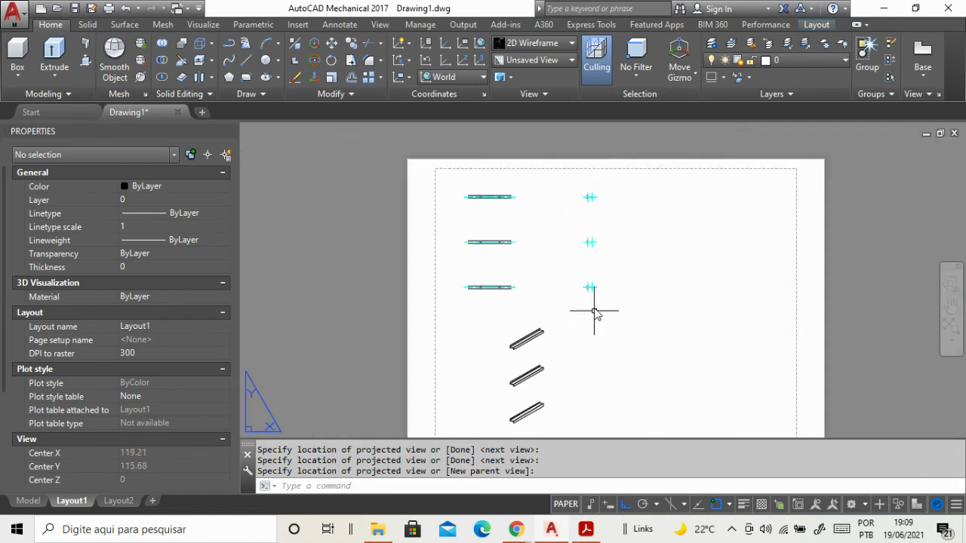
pyautogui.scroll(4, 595, 312)
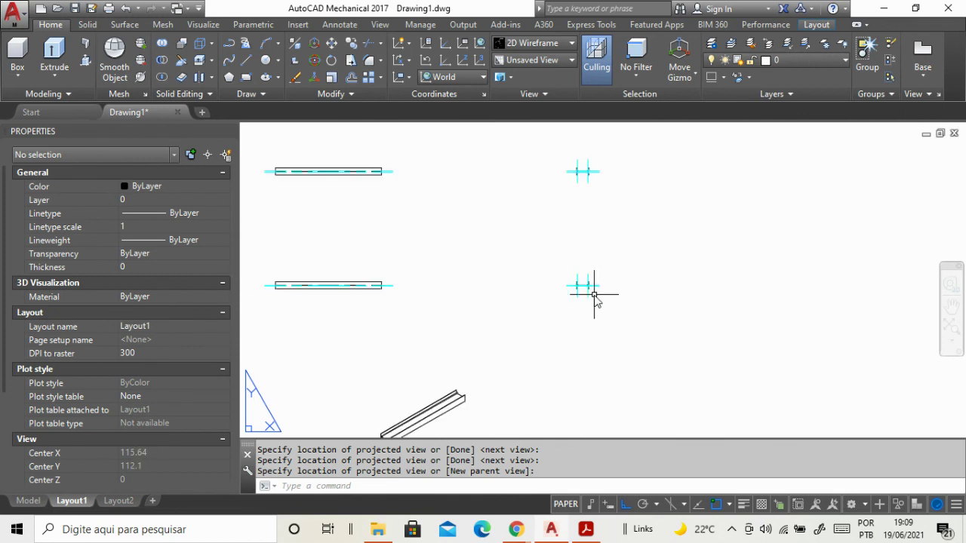
pyautogui.scroll(-4, 595, 298)
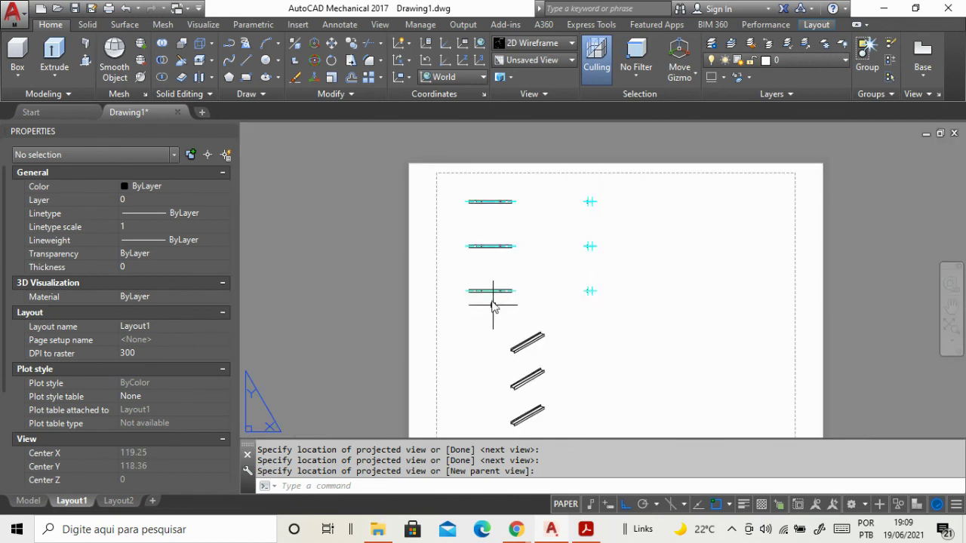
pyautogui.scroll(3, 475, 292)
pyautogui.scroll(-2, 475, 280)
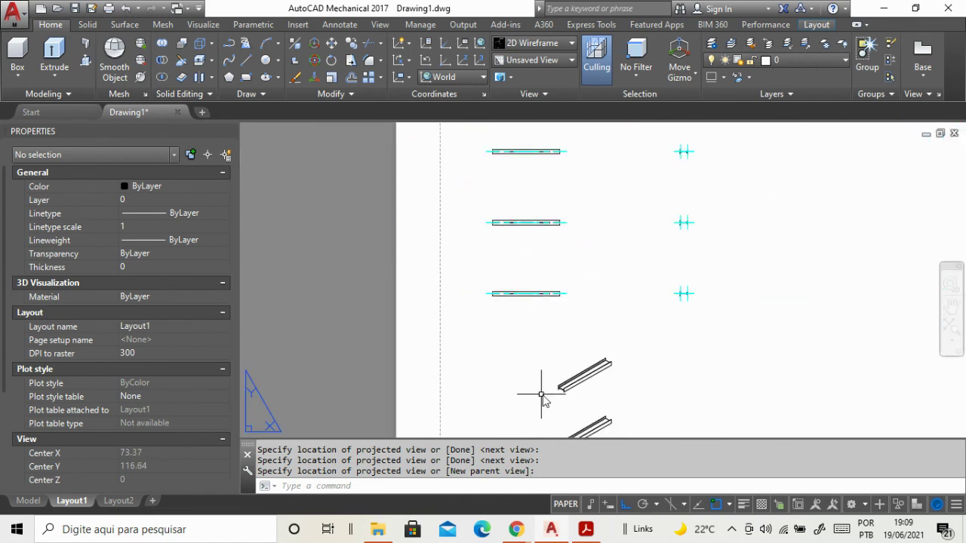
pyautogui.scroll(-3, 573, 355)
pyautogui.scroll(5, 610, 309)
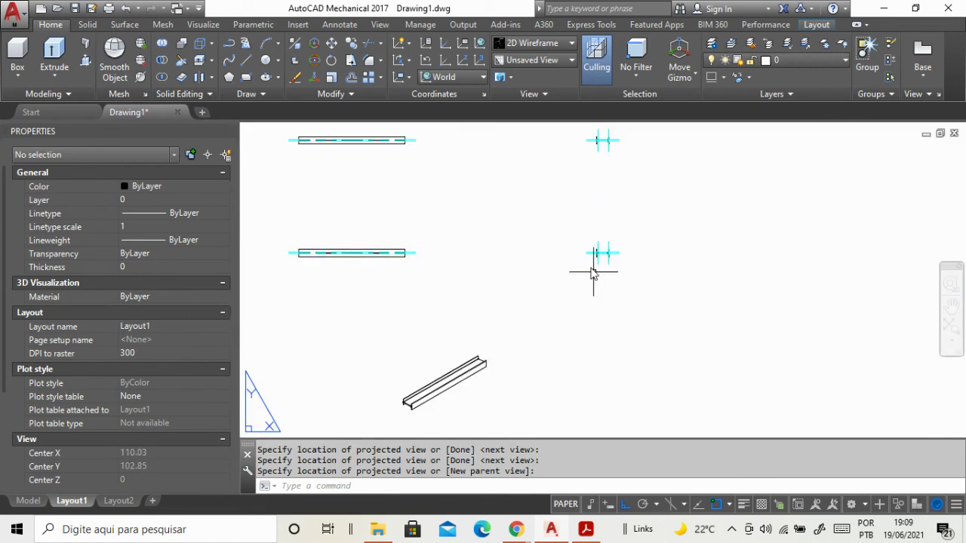
pyautogui.scroll(2, 593, 271)
pyautogui.scroll(-1, 599, 254)
pyautogui.scroll(-1, 600, 252)
pyautogui.scroll(-3, 599, 253)
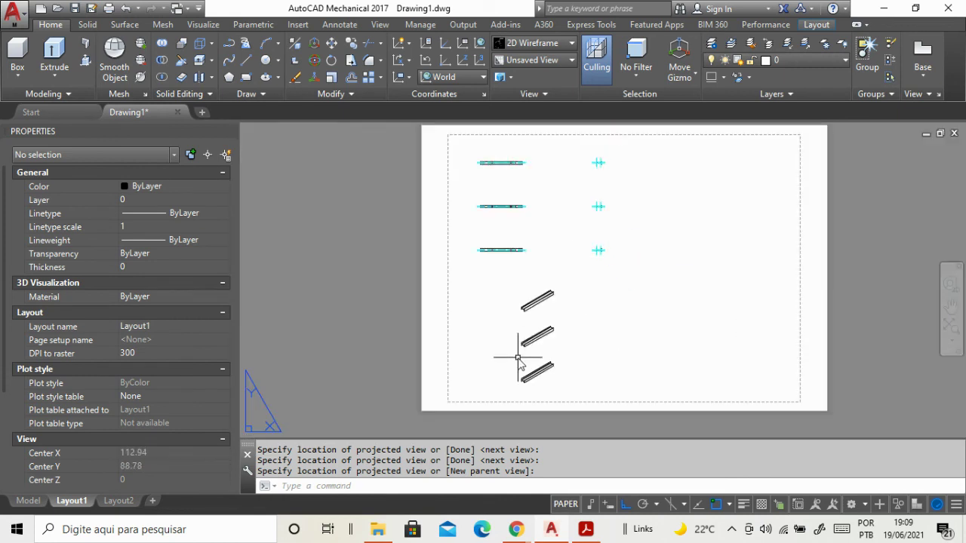
pyautogui.scroll(5, 518, 358)
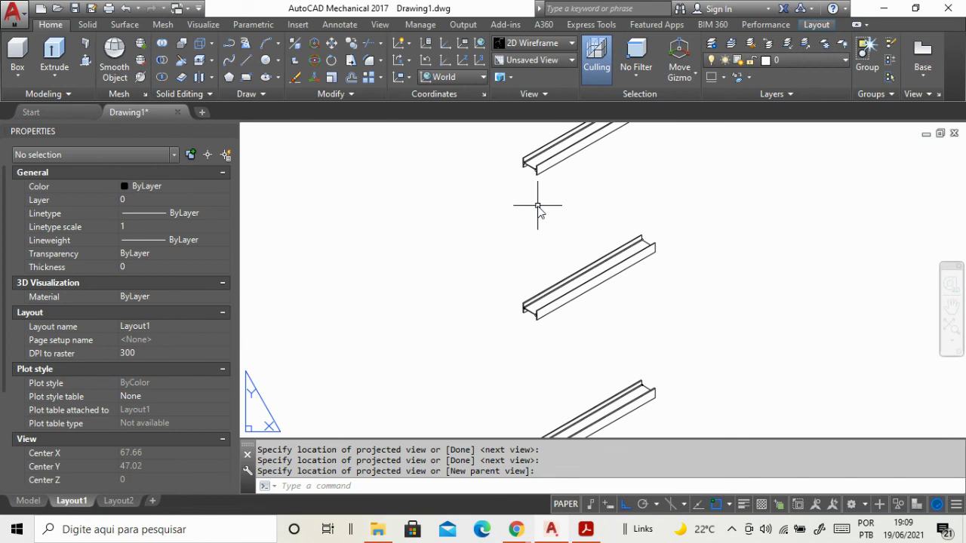
pyautogui.scroll(-2, 550, 329)
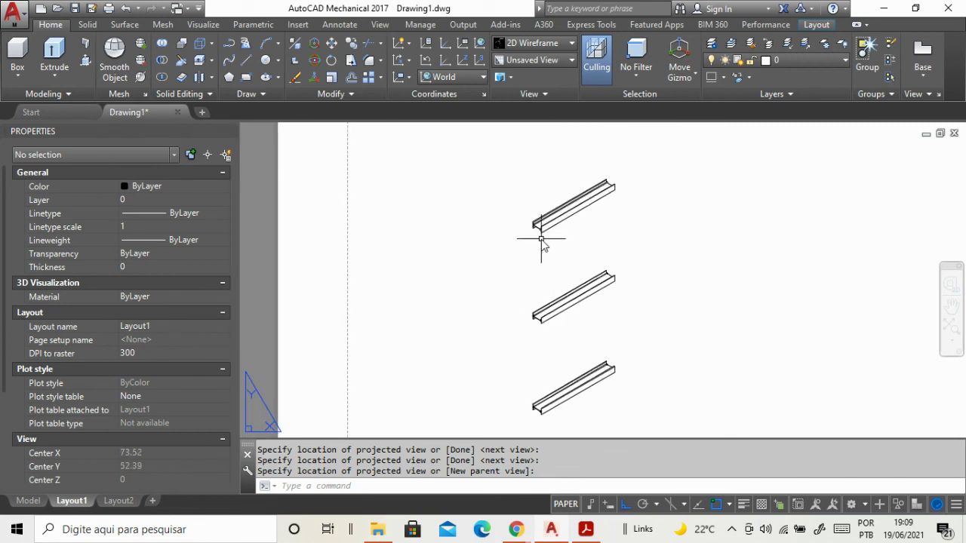
pyautogui.scroll(-3, 559, 253)
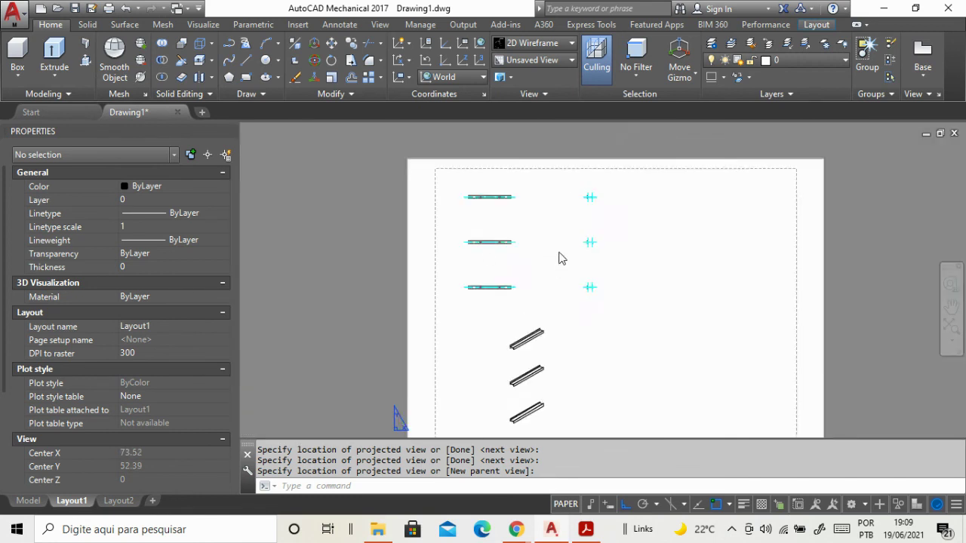
pyautogui.hotkey('ctrl', 'z')
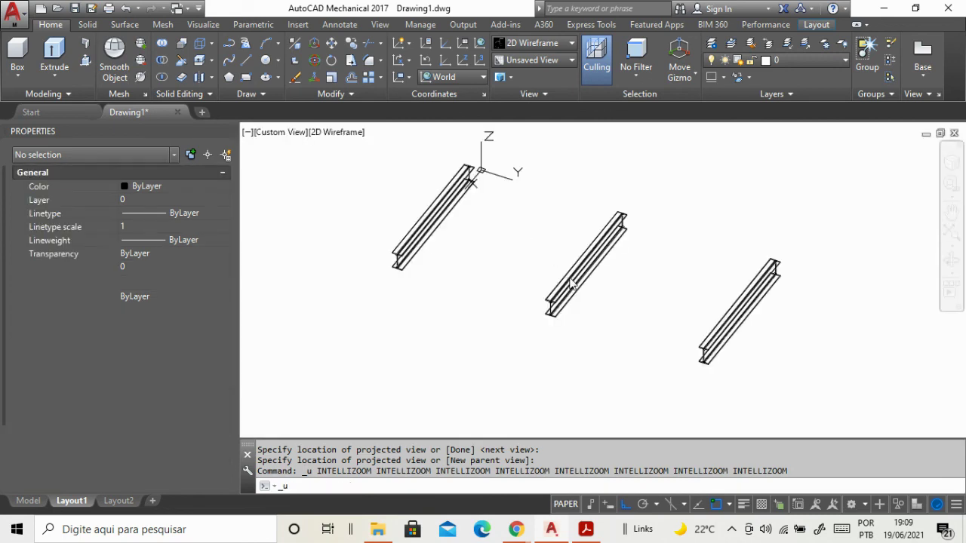
# Step: Back in model space, rerun AMDWGVIEW with Multiple view type at scale .01
pyautogui.hotkey('ctrl', 'pageup')
pyautogui.write('amd')
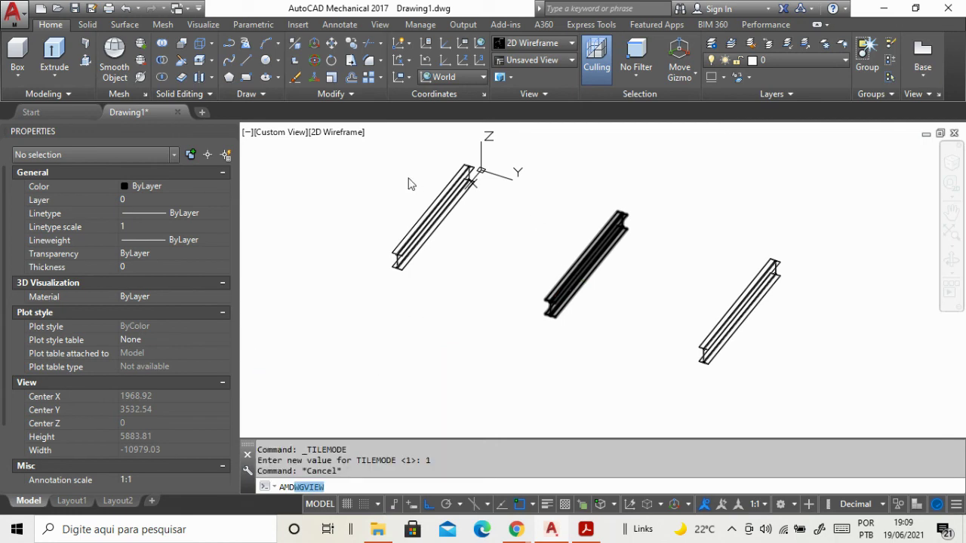
pyautogui.press('Return')
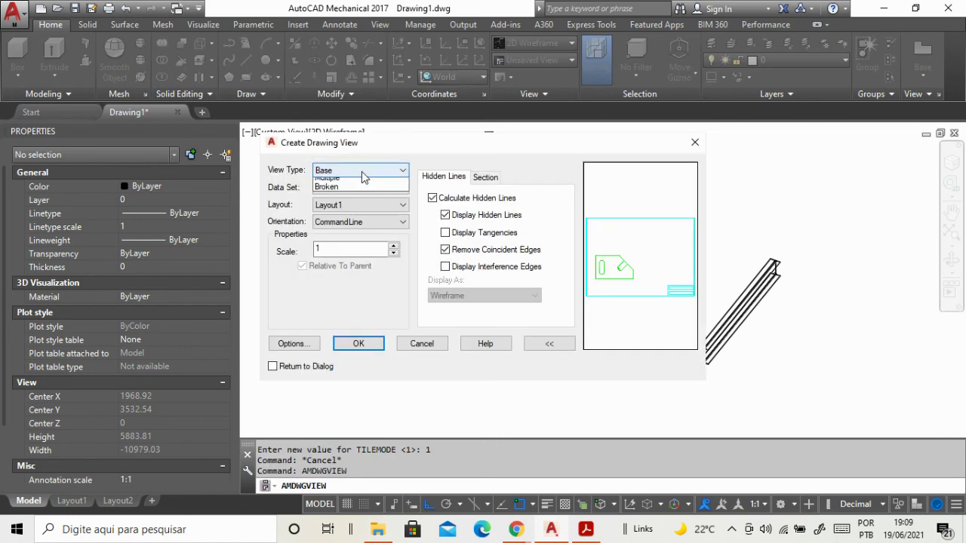
pyautogui.click(362, 171)
pyautogui.click(355, 191)
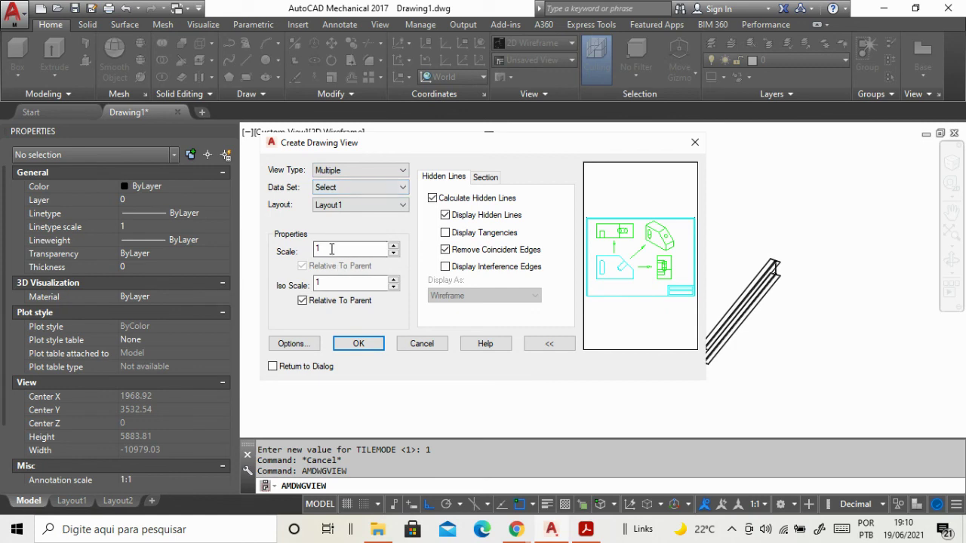
pyautogui.write('0')
pyautogui.click(358, 344)
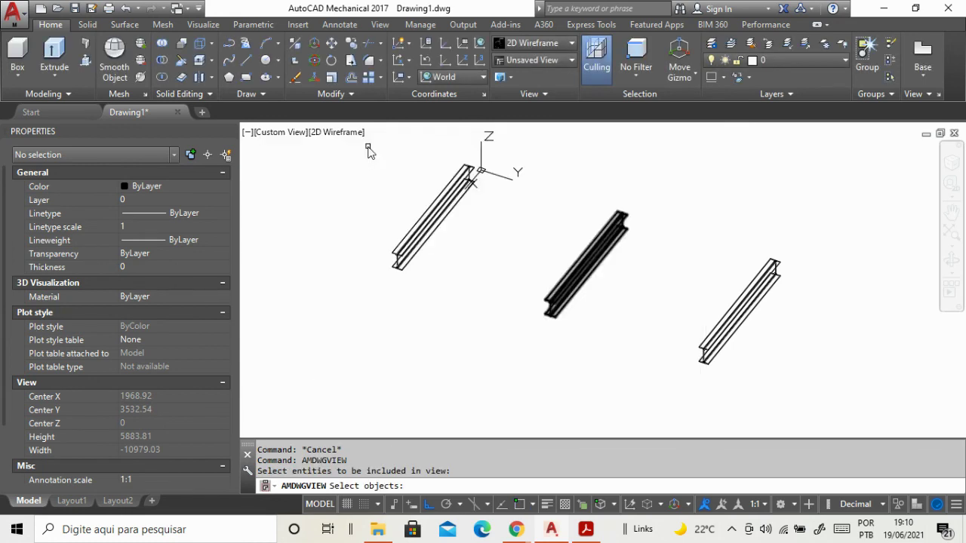
# Step: Window-select all three beams and accept the world Y view orientation
pyautogui.click(371, 139)
pyautogui.click(868, 420)
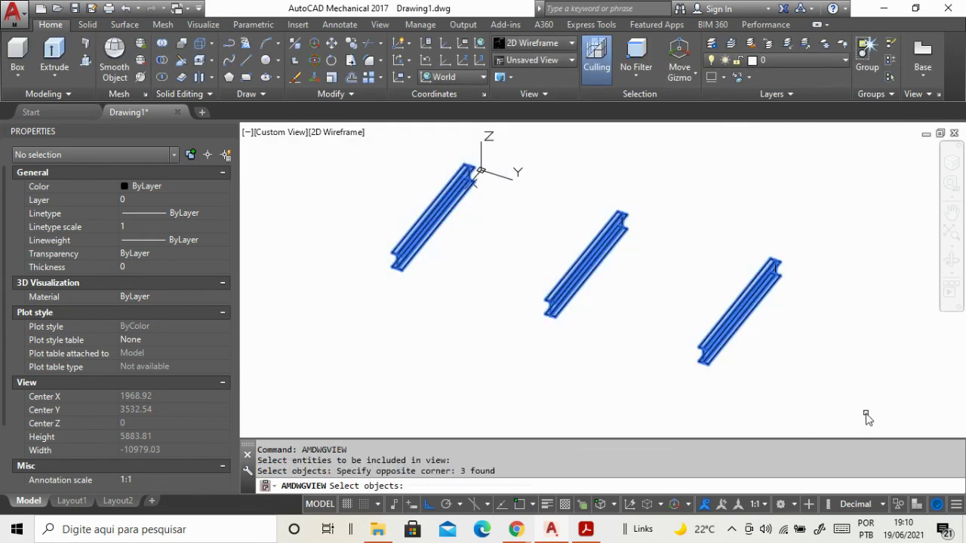
pyautogui.press('Return')
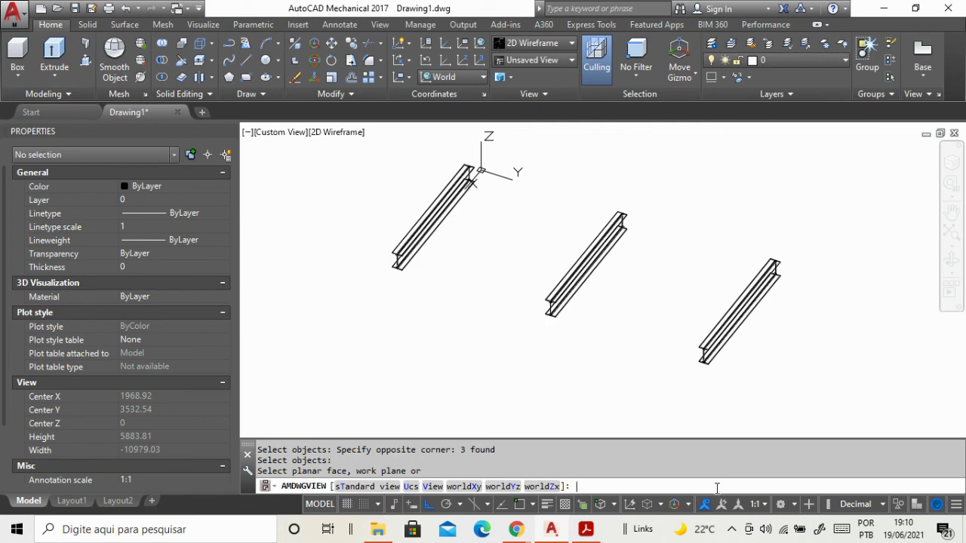
pyautogui.write('y')
pyautogui.press('Return')
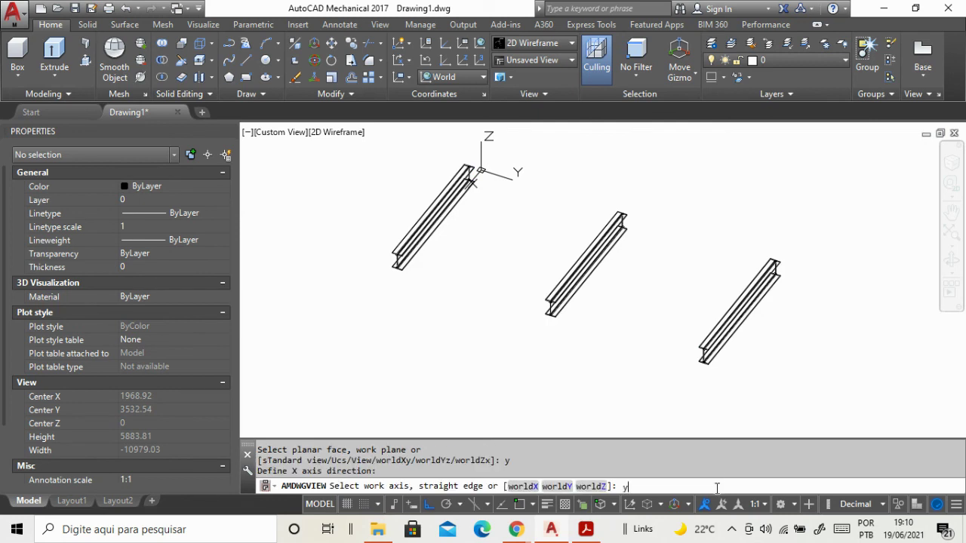
pyautogui.press('Return')
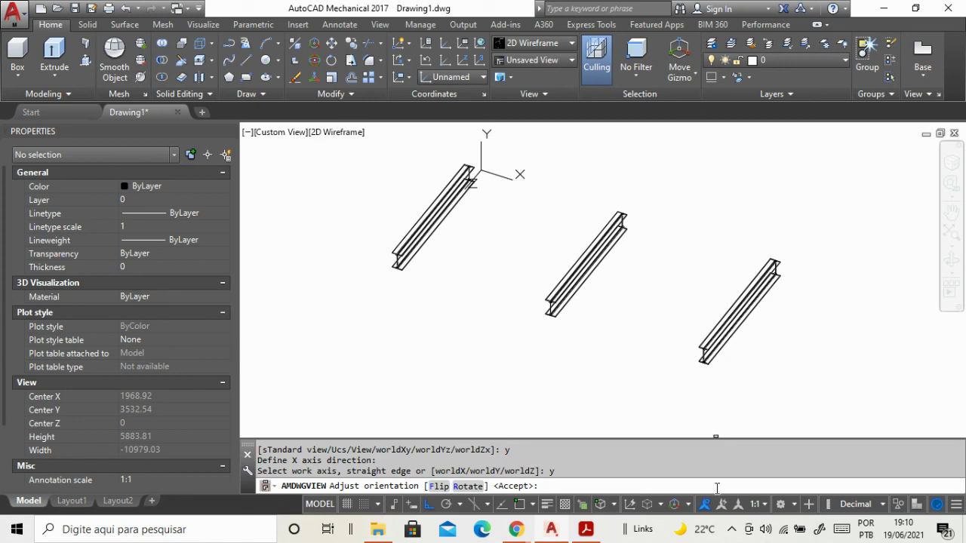
pyautogui.press('Return')
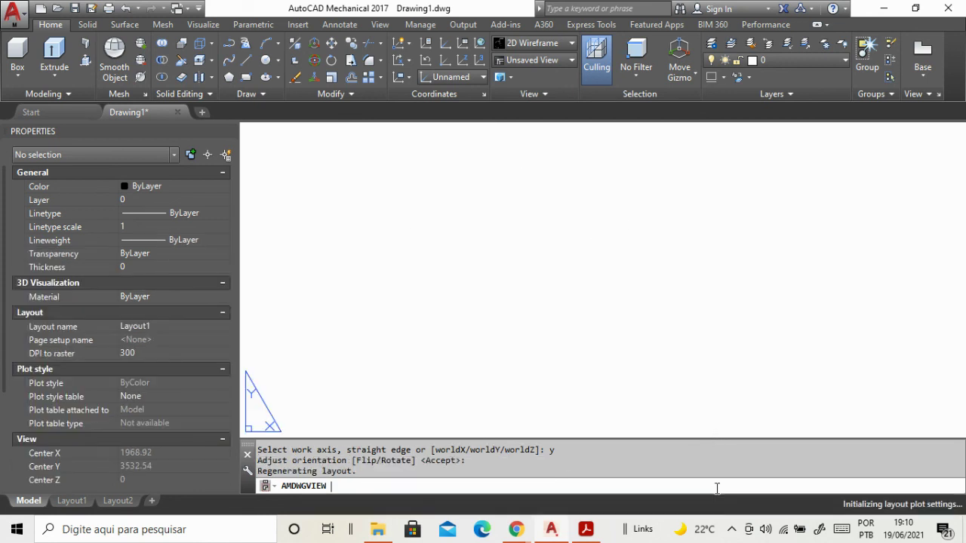
# Step: Place the end-on base view at the top, a side projection right, and an isometric below
pyautogui.click(499, 248)
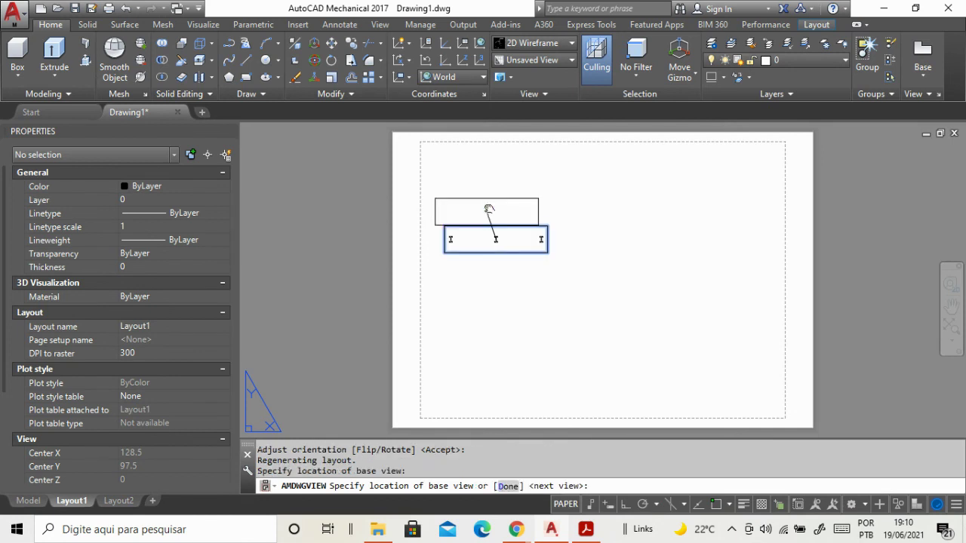
pyautogui.click(489, 200)
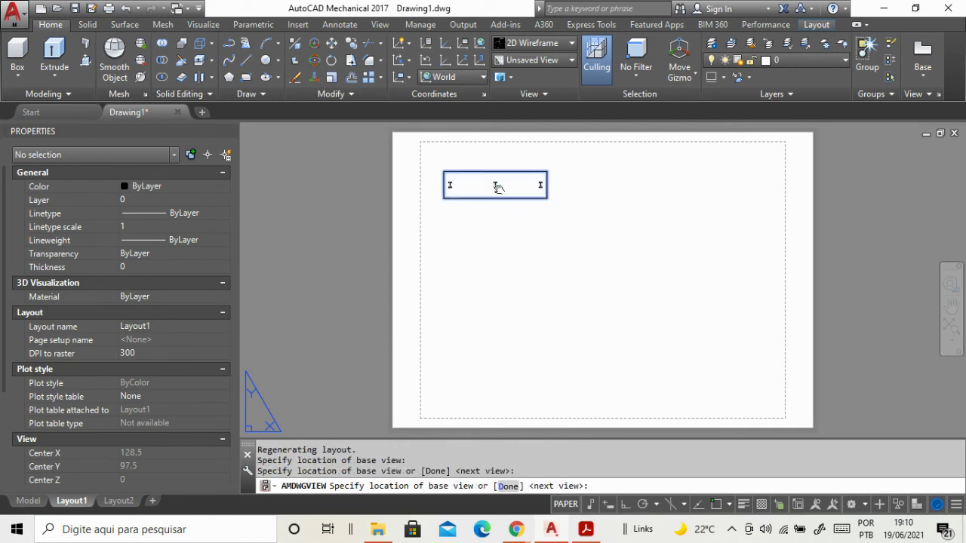
pyautogui.click(498, 187)
pyautogui.click(489, 204)
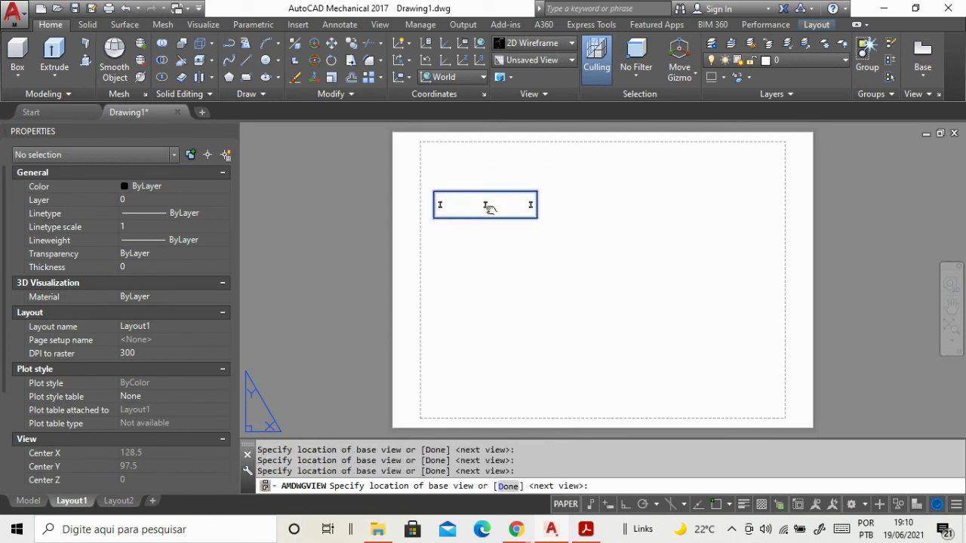
pyautogui.press('Return')
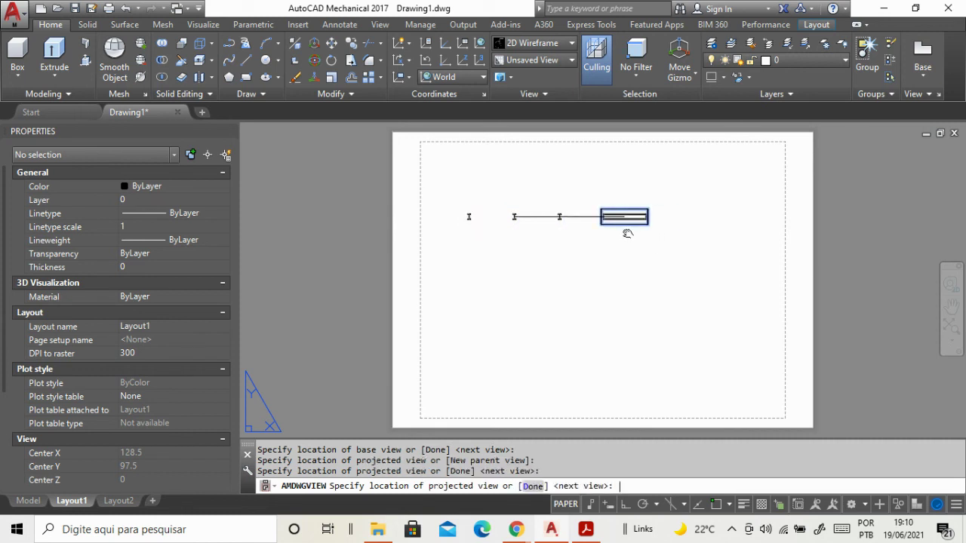
pyautogui.click(627, 234)
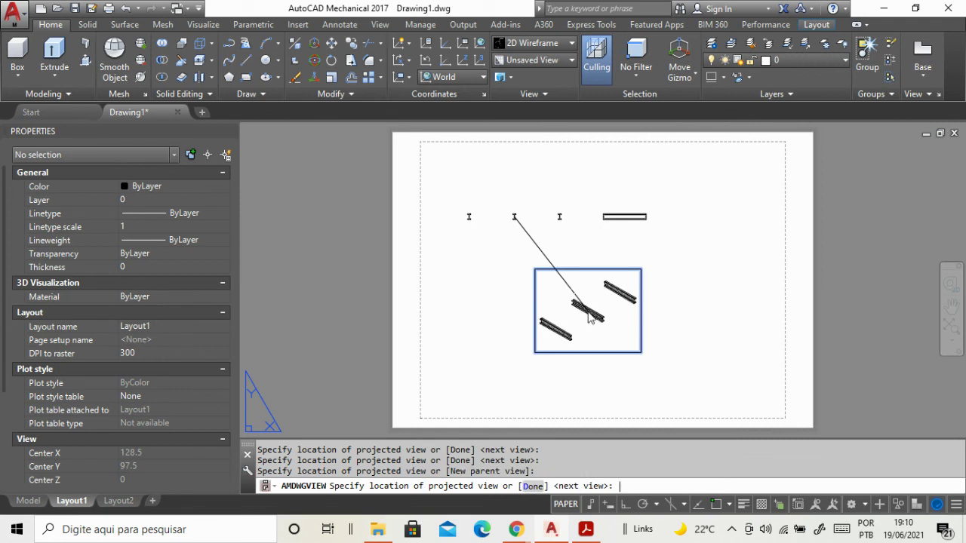
pyautogui.click(591, 317)
# Step: Finish placing the drawing views, then zoom and pan around Layout1 to inspect them
pyautogui.press('Return')
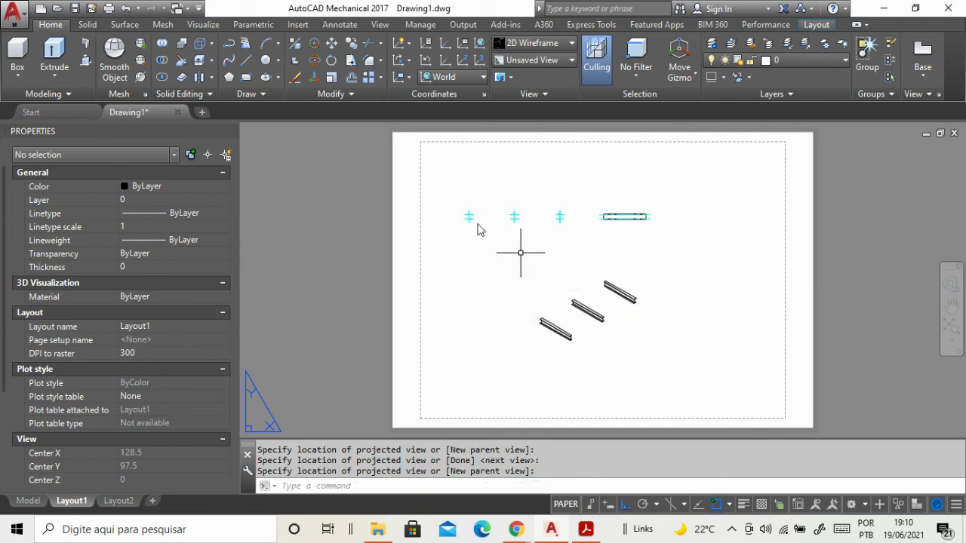
pyautogui.scroll(4, 465, 207)
pyautogui.scroll(4, 465, 208)
pyautogui.moveTo(466, 209); pyautogui.dragTo(509, 327, button='middle')
pyautogui.scroll(-2, 509, 327)
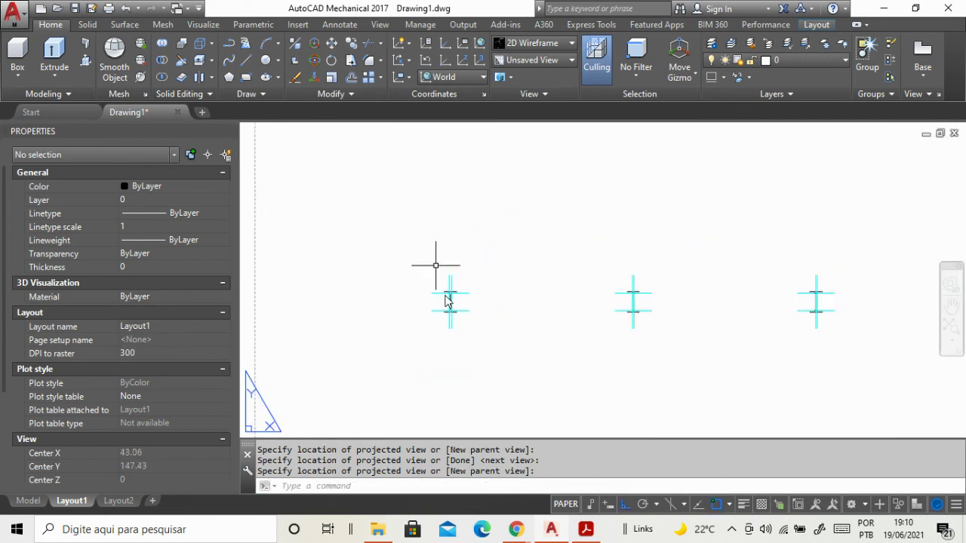
pyautogui.scroll(3, 472, 317)
pyautogui.scroll(2, 445, 302)
pyautogui.scroll(-2, 377, 283)
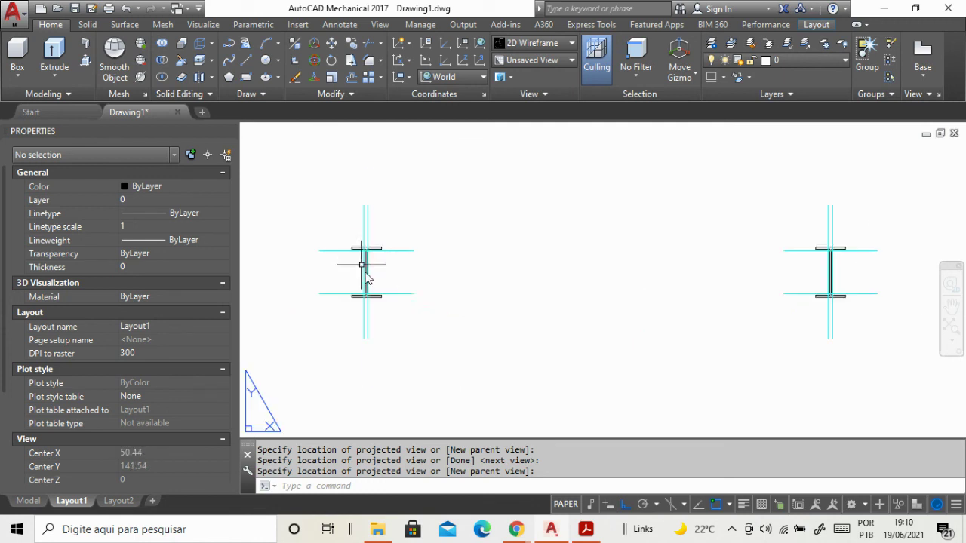
pyautogui.scroll(-2, 357, 278)
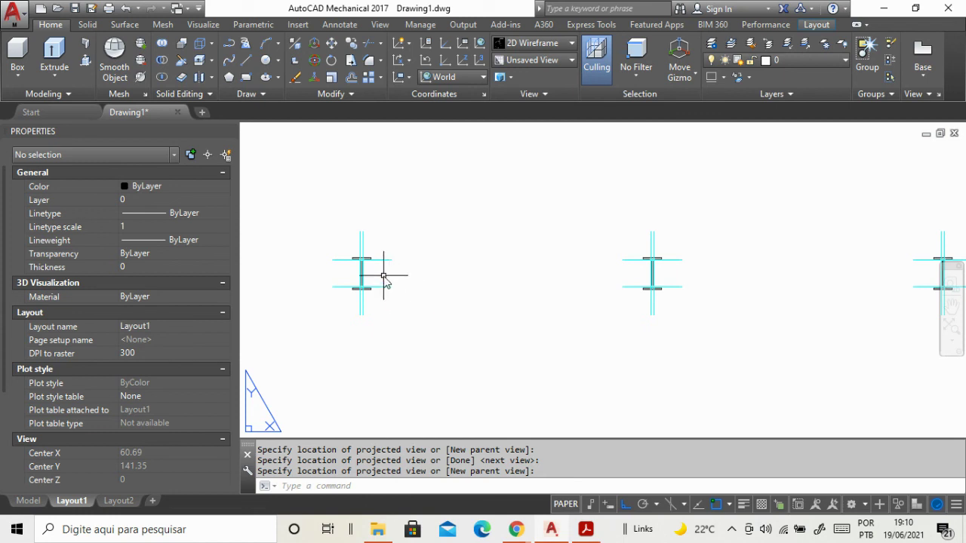
pyautogui.scroll(-3, 384, 276)
pyautogui.scroll(2, 640, 280)
pyautogui.scroll(2, 638, 279)
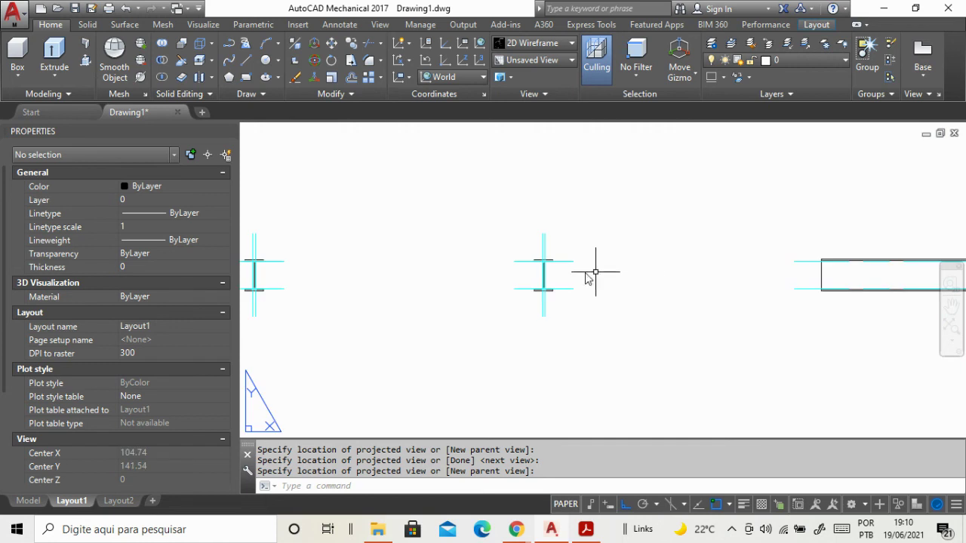
pyautogui.scroll(3, 529, 268)
pyautogui.scroll(4, 528, 264)
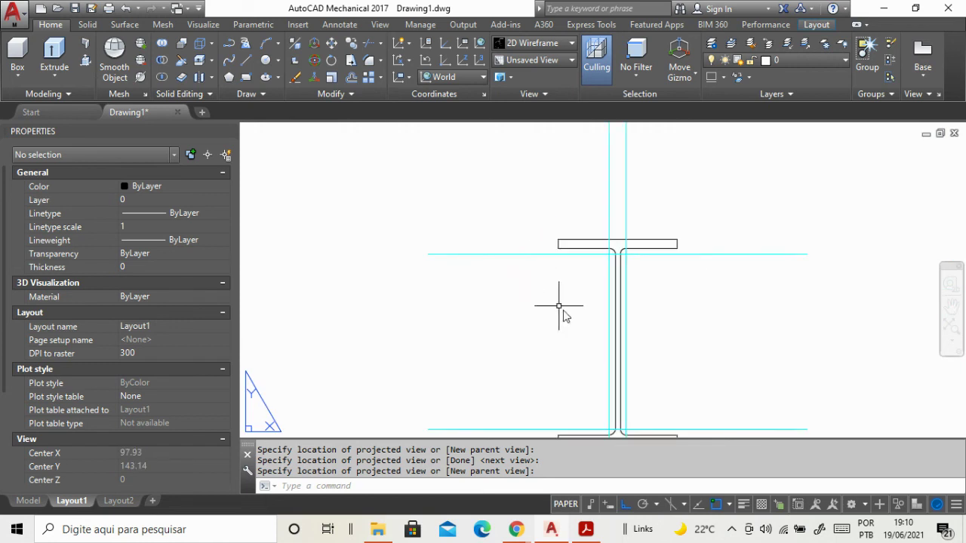
pyautogui.scroll(-4, 524, 302)
pyautogui.scroll(-1, 607, 302)
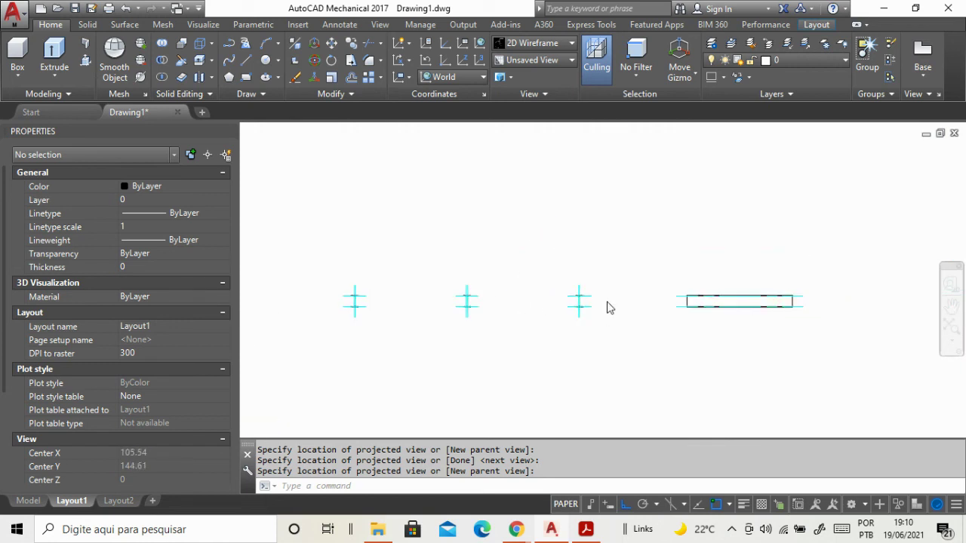
pyautogui.scroll(-1, 608, 306)
pyautogui.scroll(3, 513, 302)
pyautogui.scroll(-1, 511, 303)
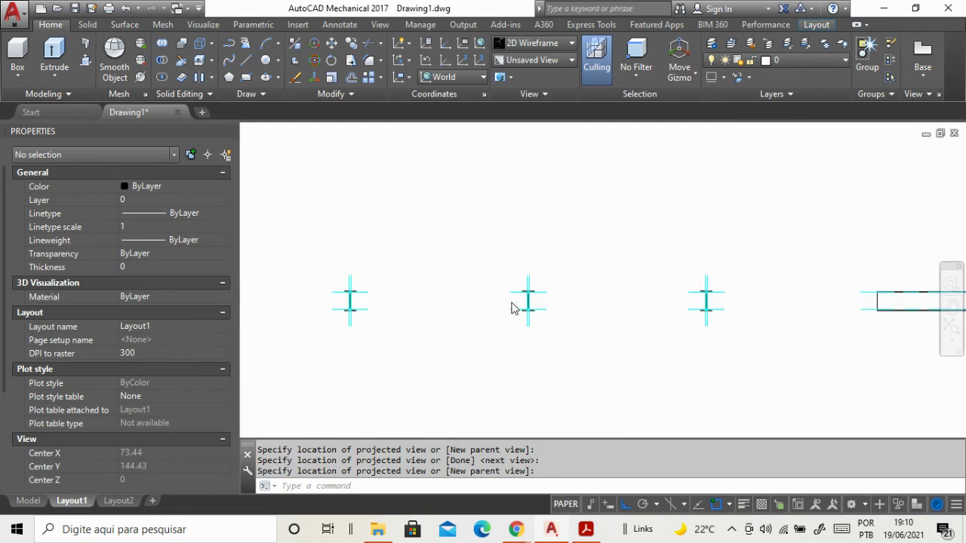
pyautogui.scroll(-1, 513, 308)
pyautogui.scroll(2, 842, 303)
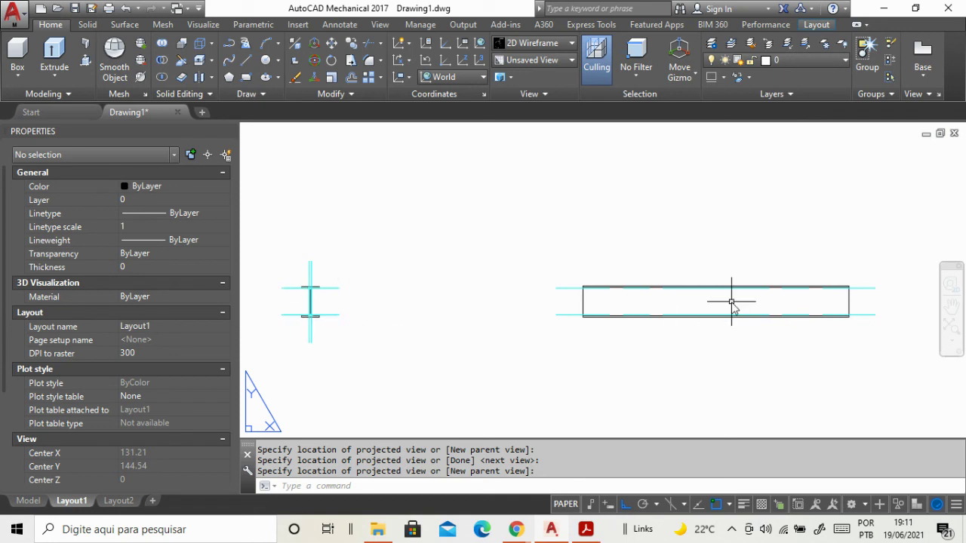
pyautogui.scroll(-1, 671, 255)
pyautogui.scroll(-1, 669, 256)
pyautogui.scroll(-1, 670, 258)
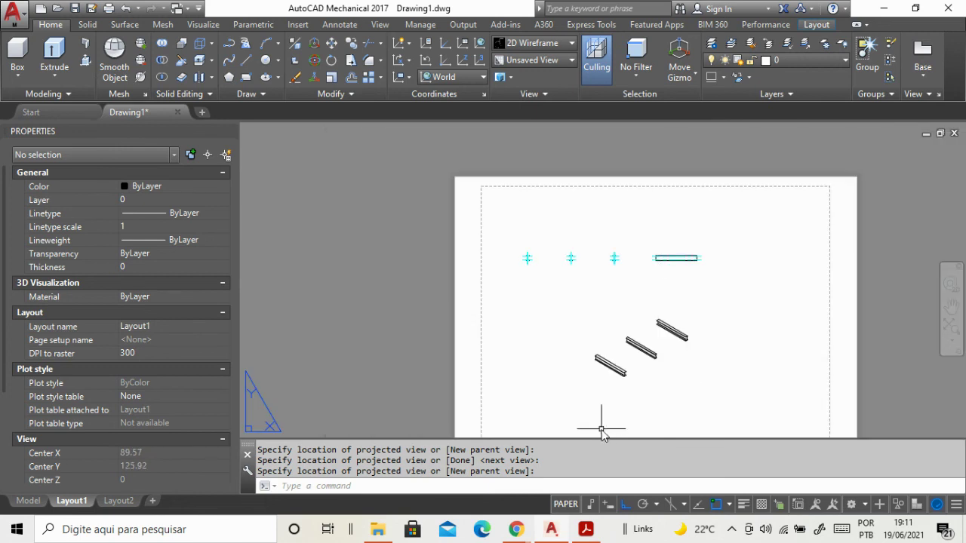
# Step: Leave AutoCAD through the presentation PDF and bring up the YouTube channel's videos page in Chrome
pyautogui.scroll(5, 641, 389)
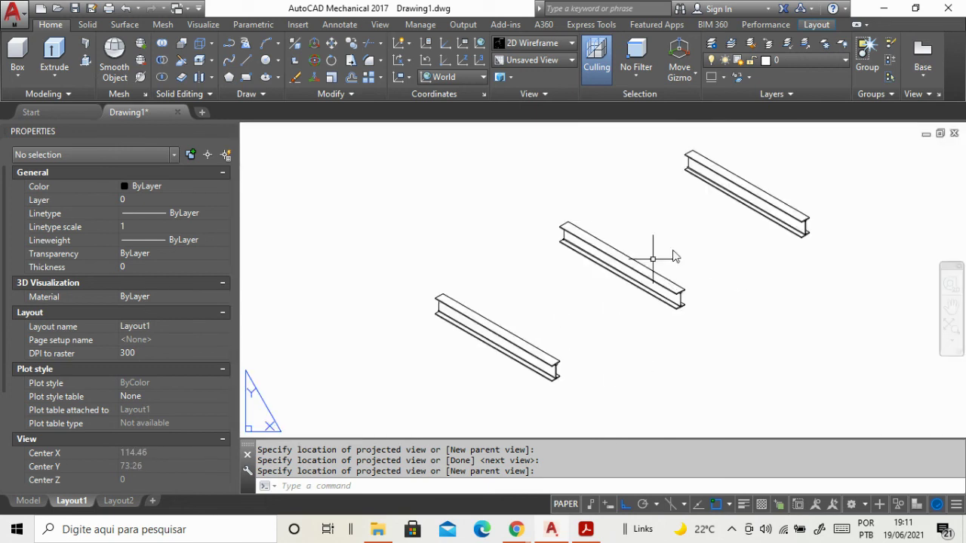
pyautogui.scroll(-5, 641, 238)
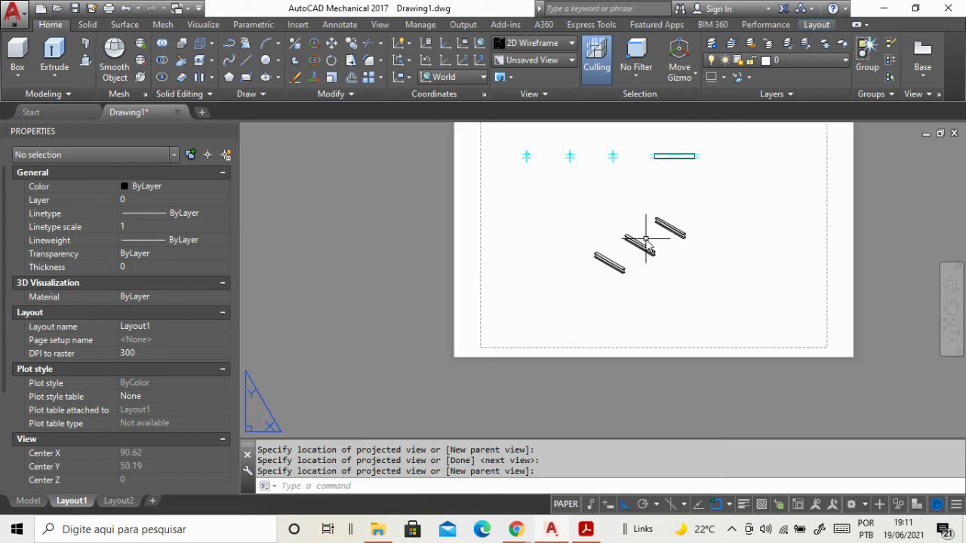
pyautogui.scroll(3, 653, 145)
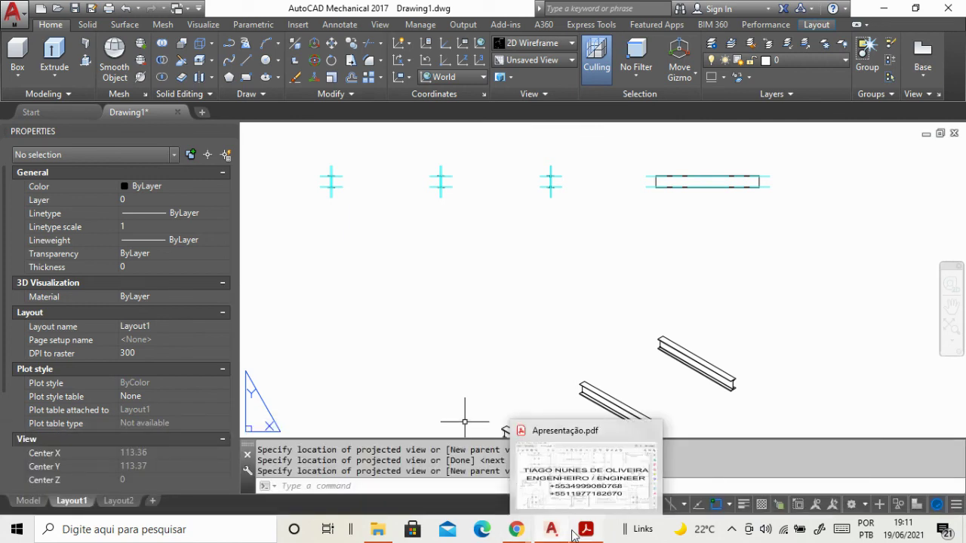
pyautogui.moveTo(551, 529)
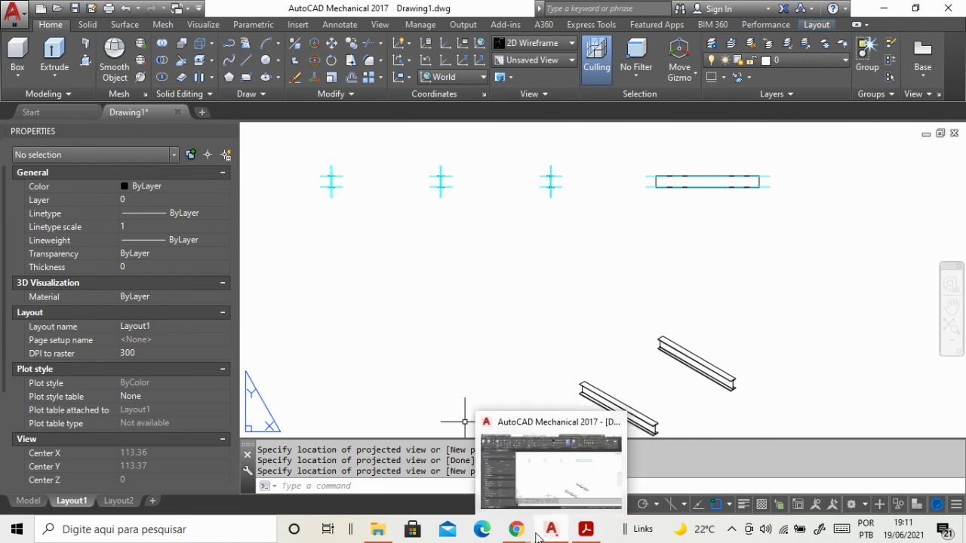
pyautogui.click(583, 532)
pyautogui.moveTo(517, 529)
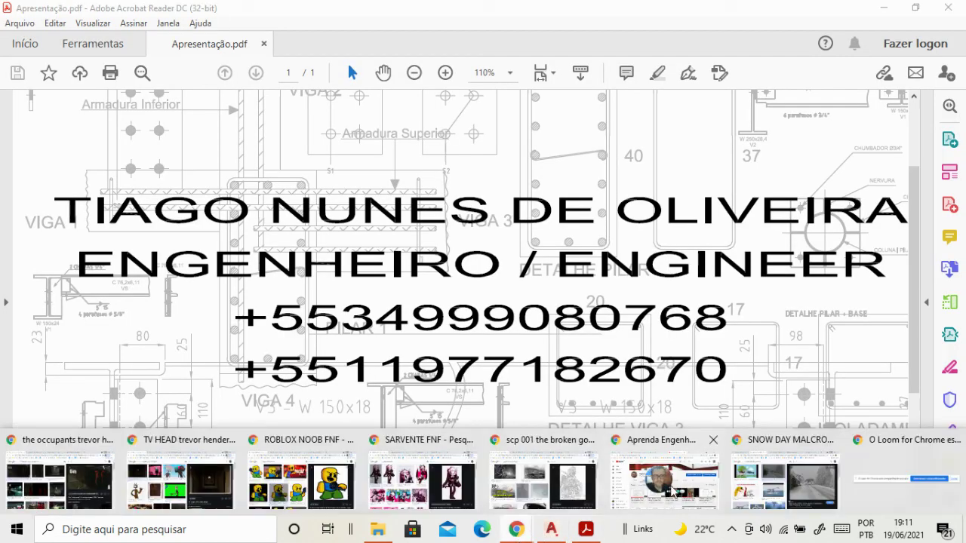
pyautogui.click(664, 483)
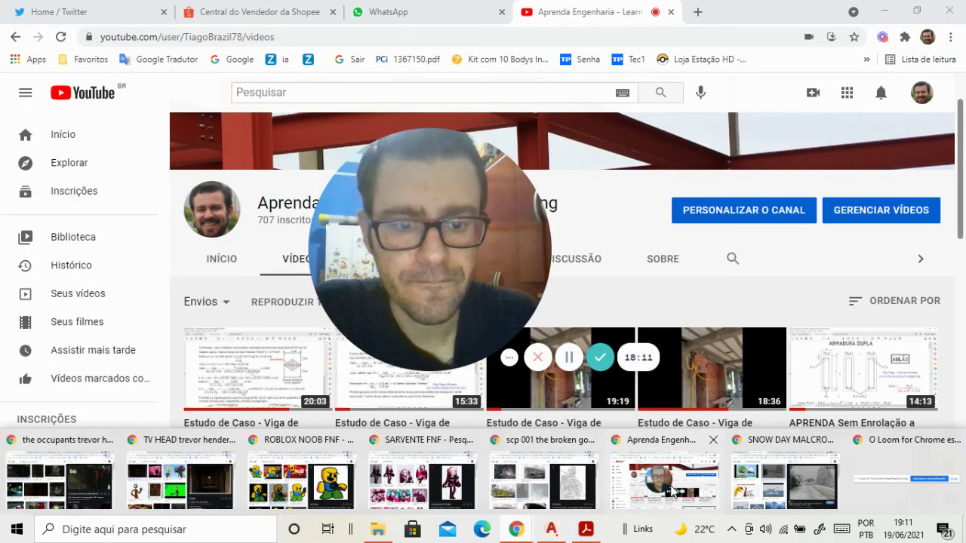